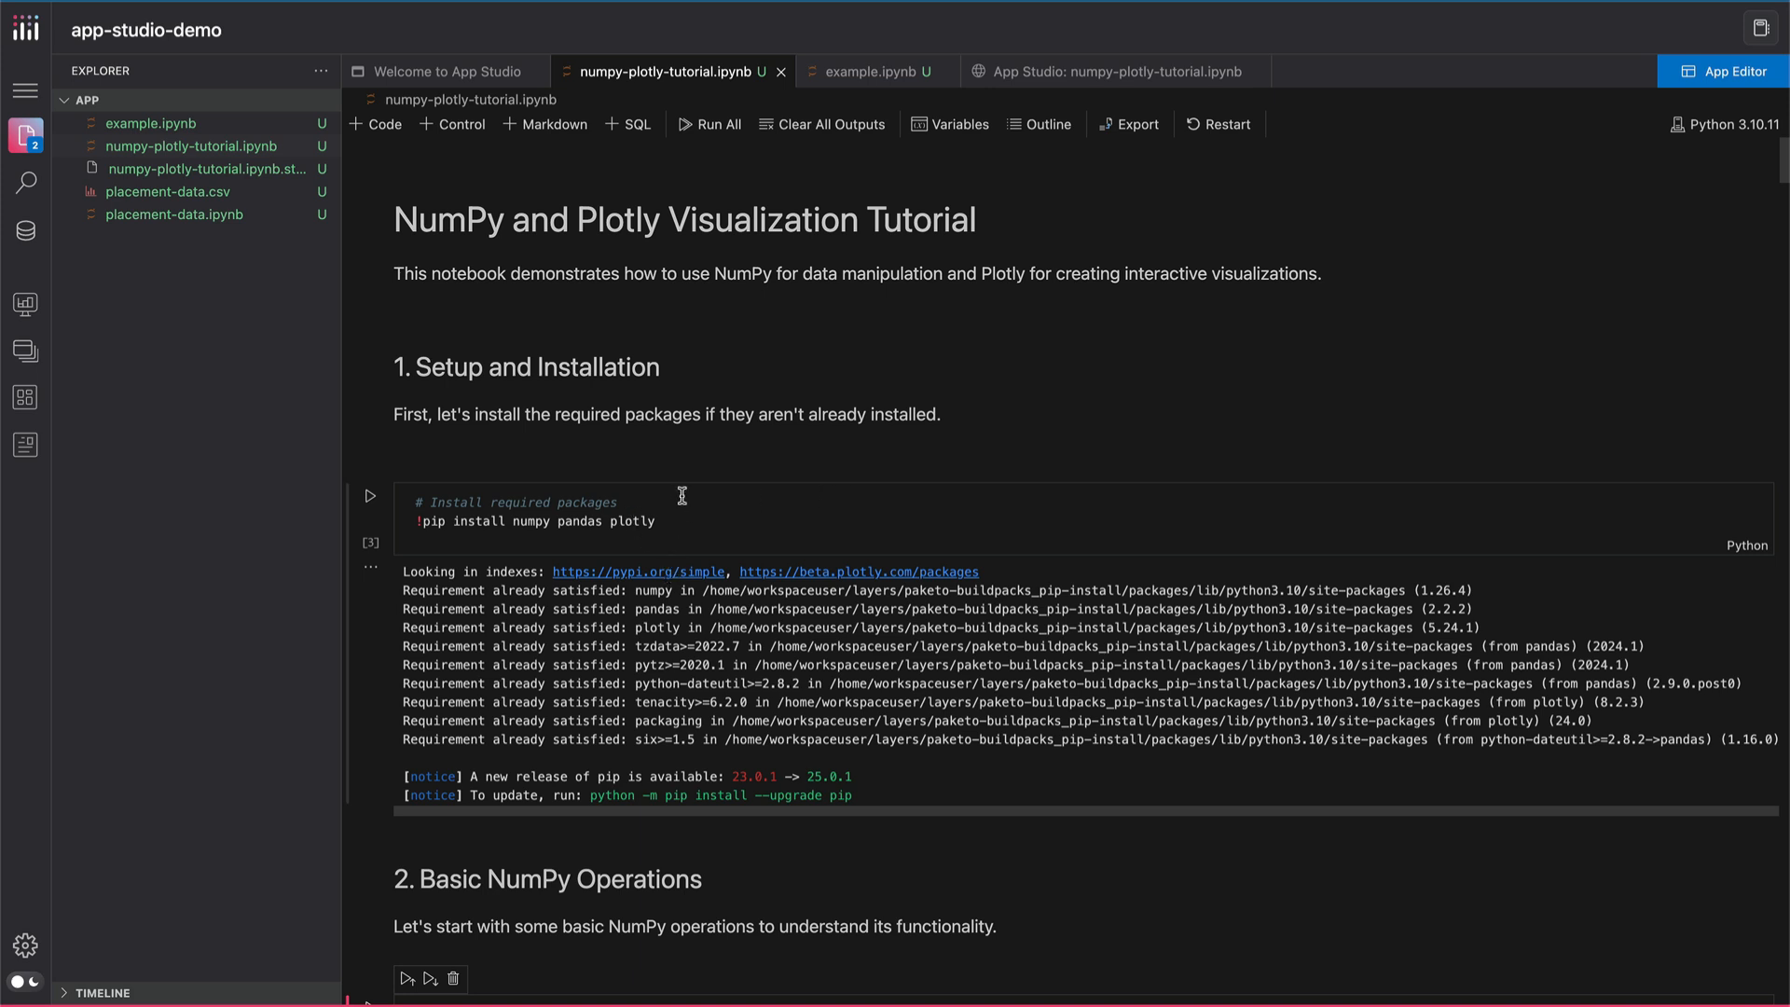
Review the NumPy and Plotly tutorial notebook from package installation through the array operations to the daily temperature line chart
scroll(682, 495, down, 4)
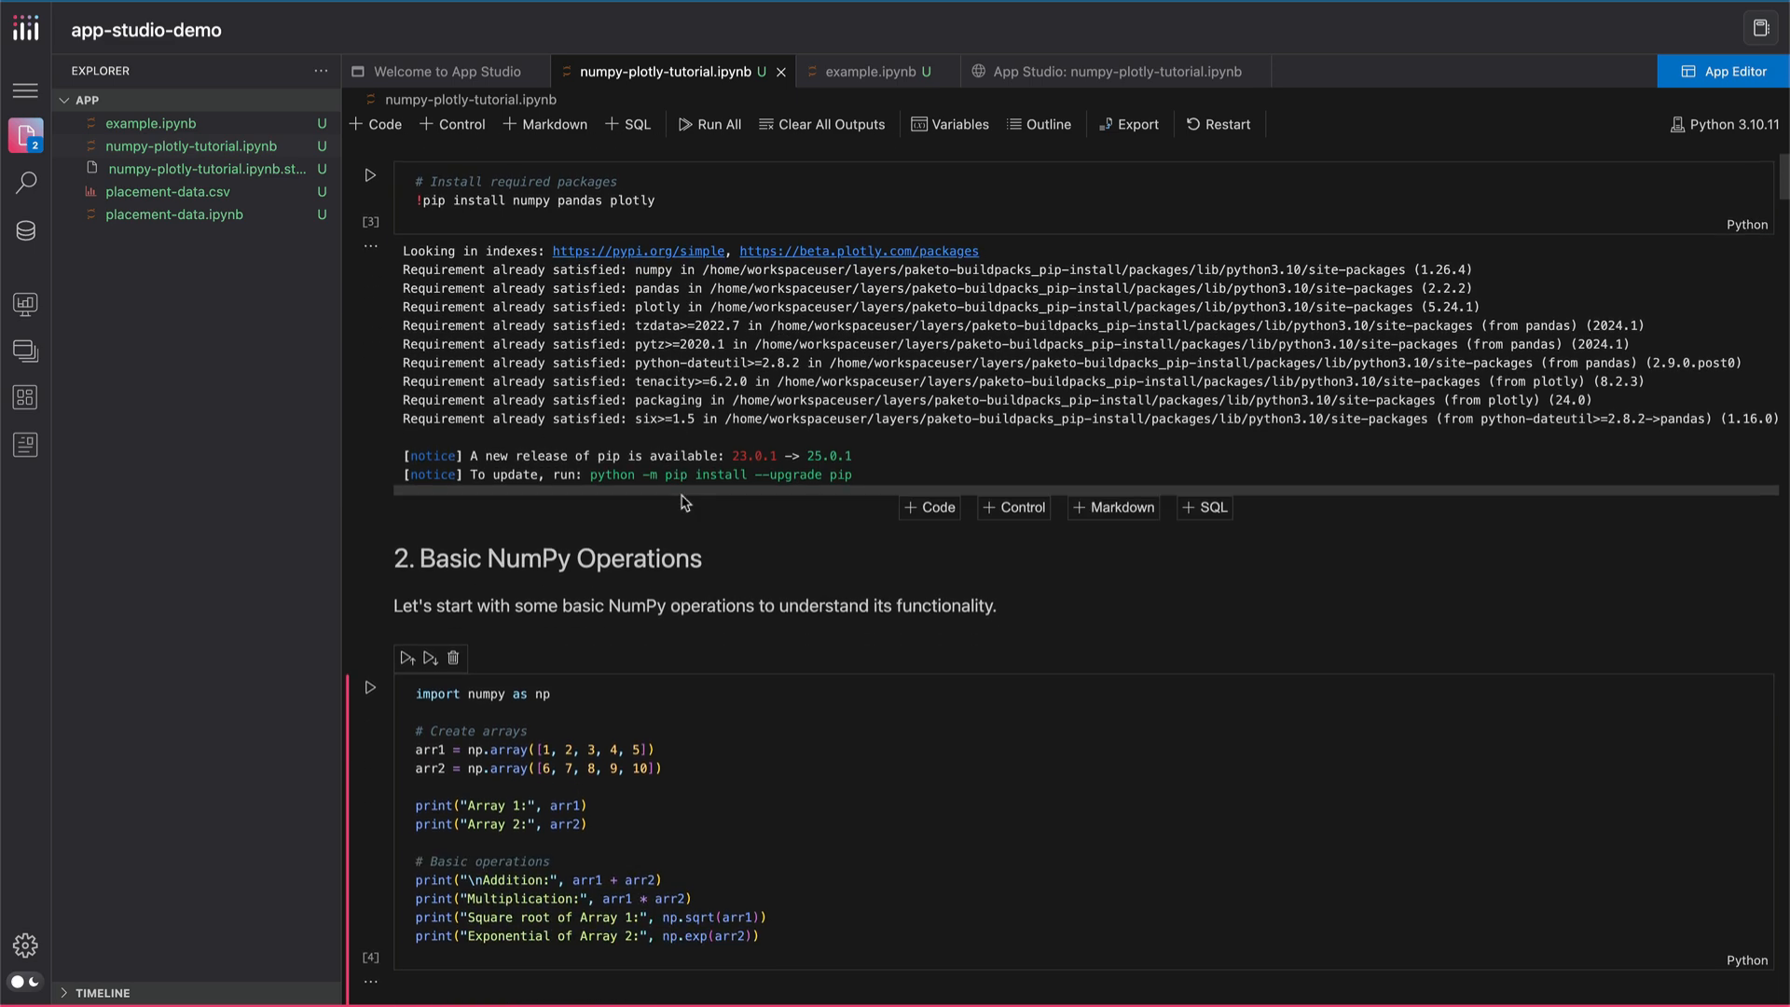
scroll(685, 504, down, 2)
scroll(685, 503, down, 2)
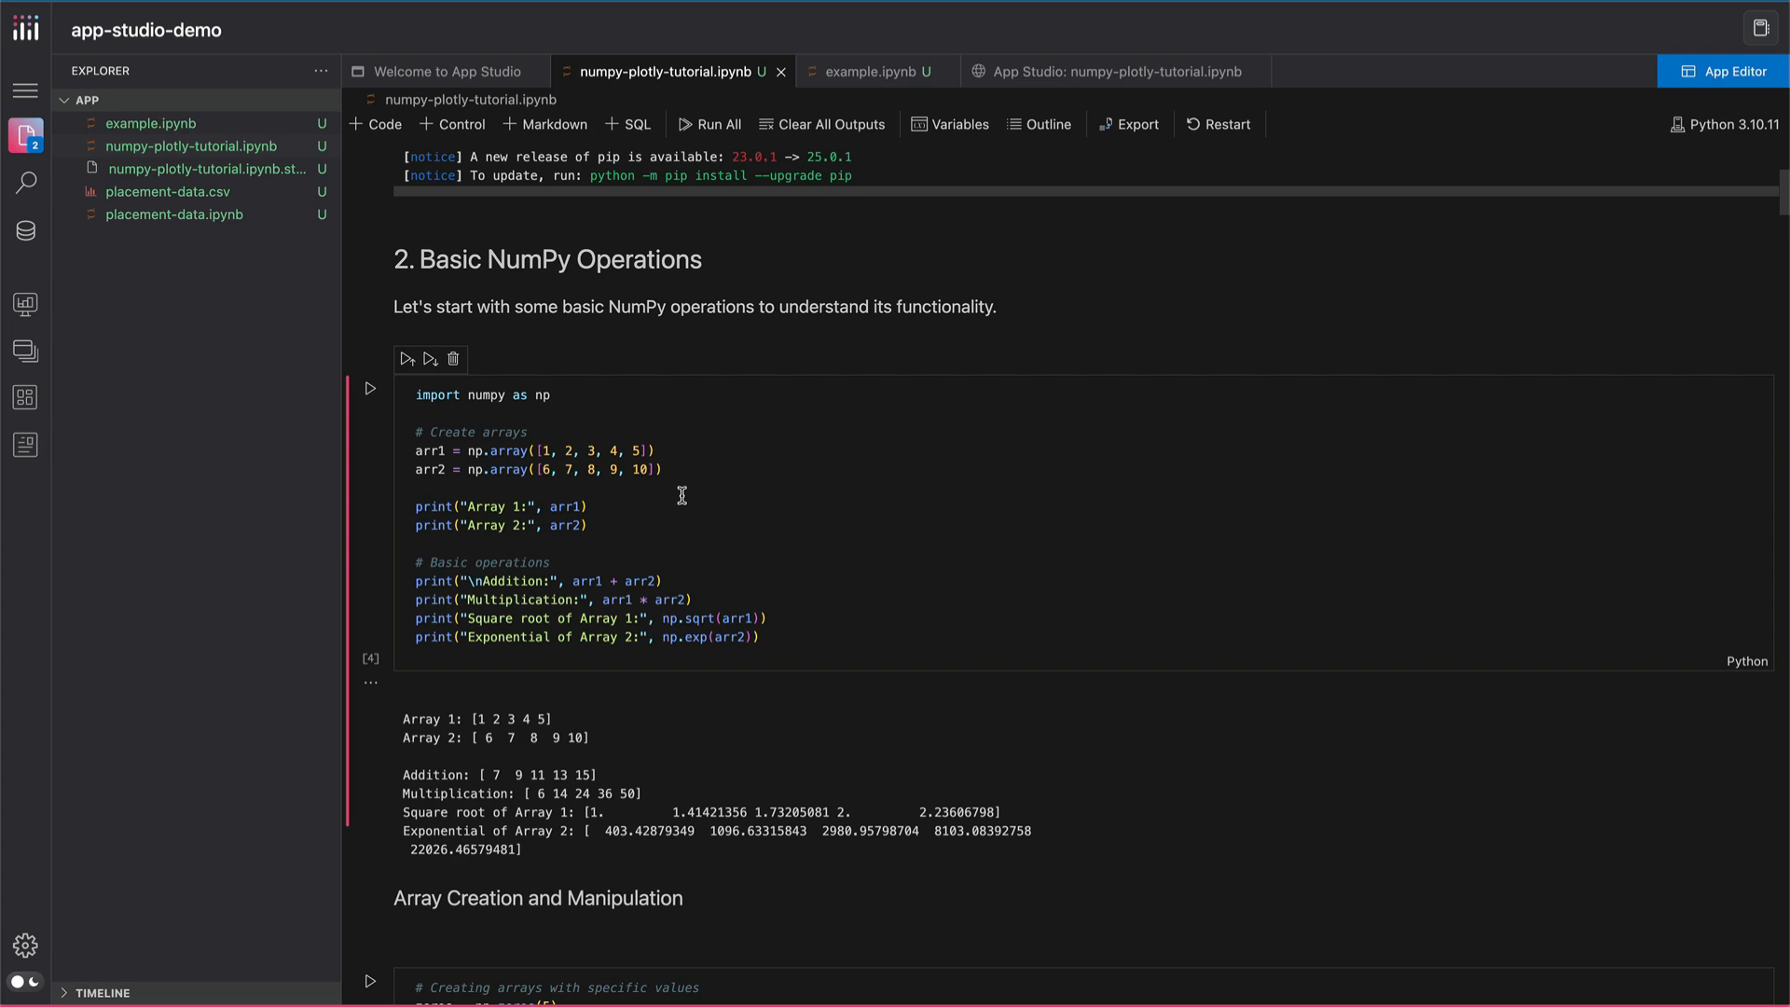
scroll(682, 495, down, 2)
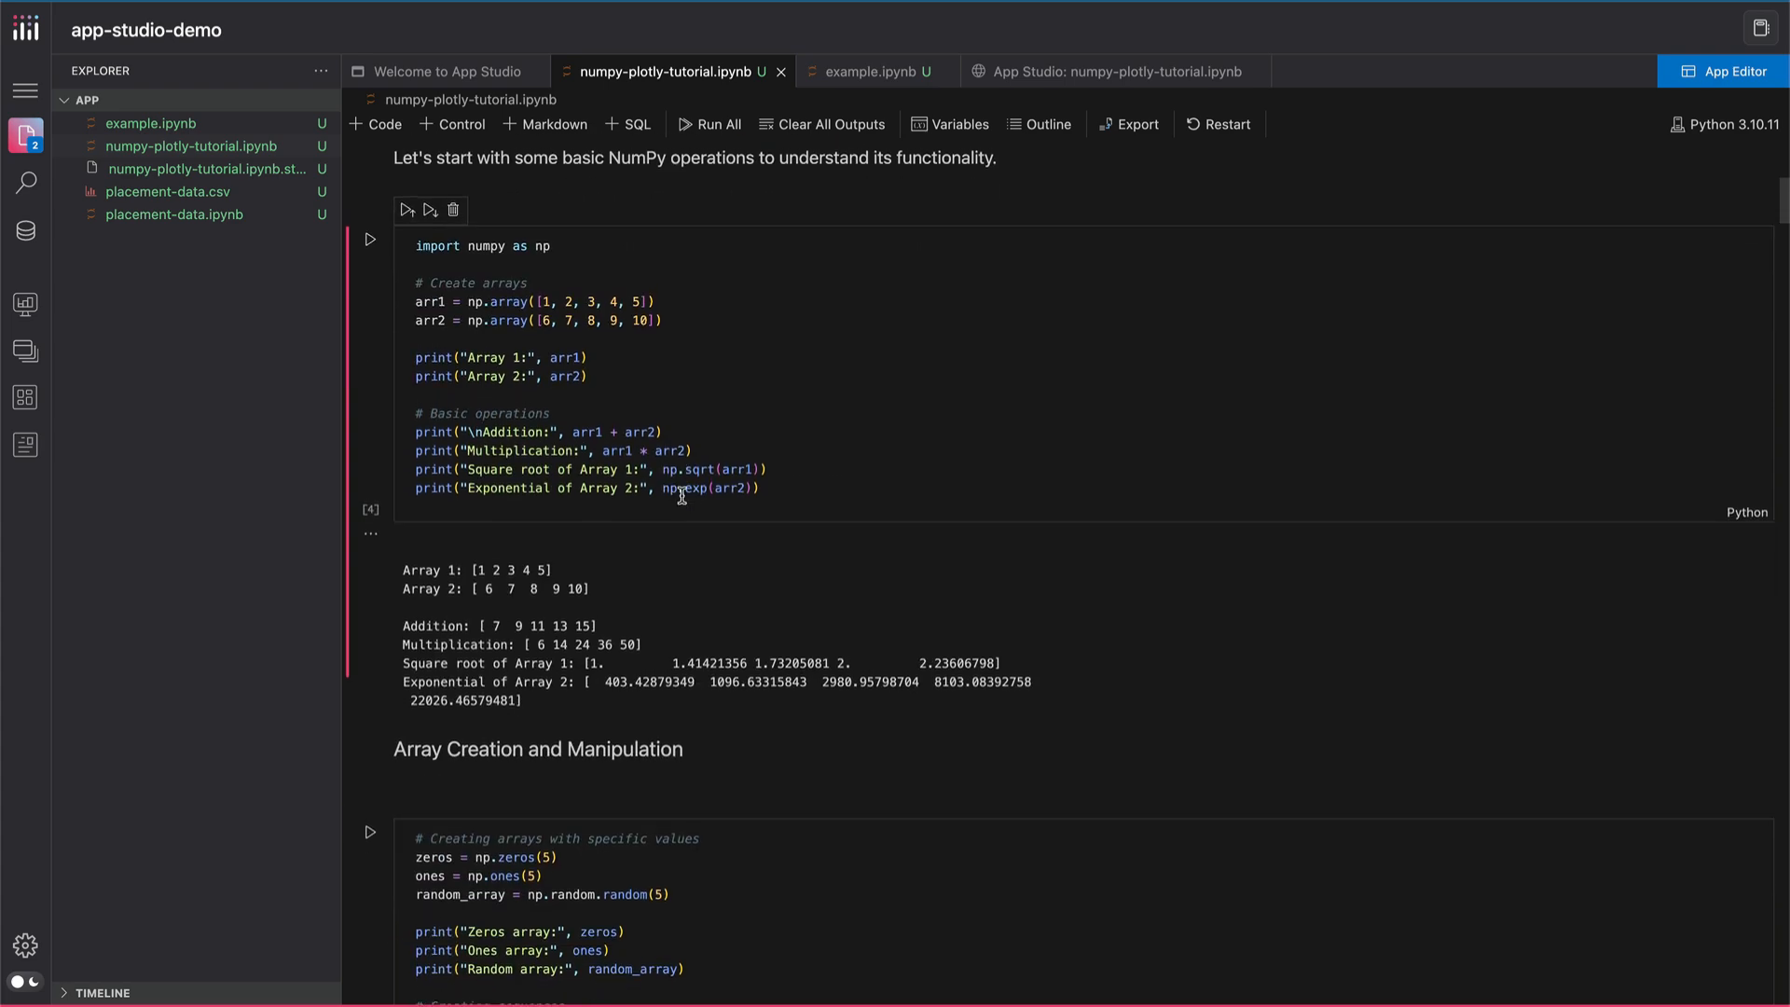
scroll(681, 494, down, 6)
scroll(682, 494, down, 4)
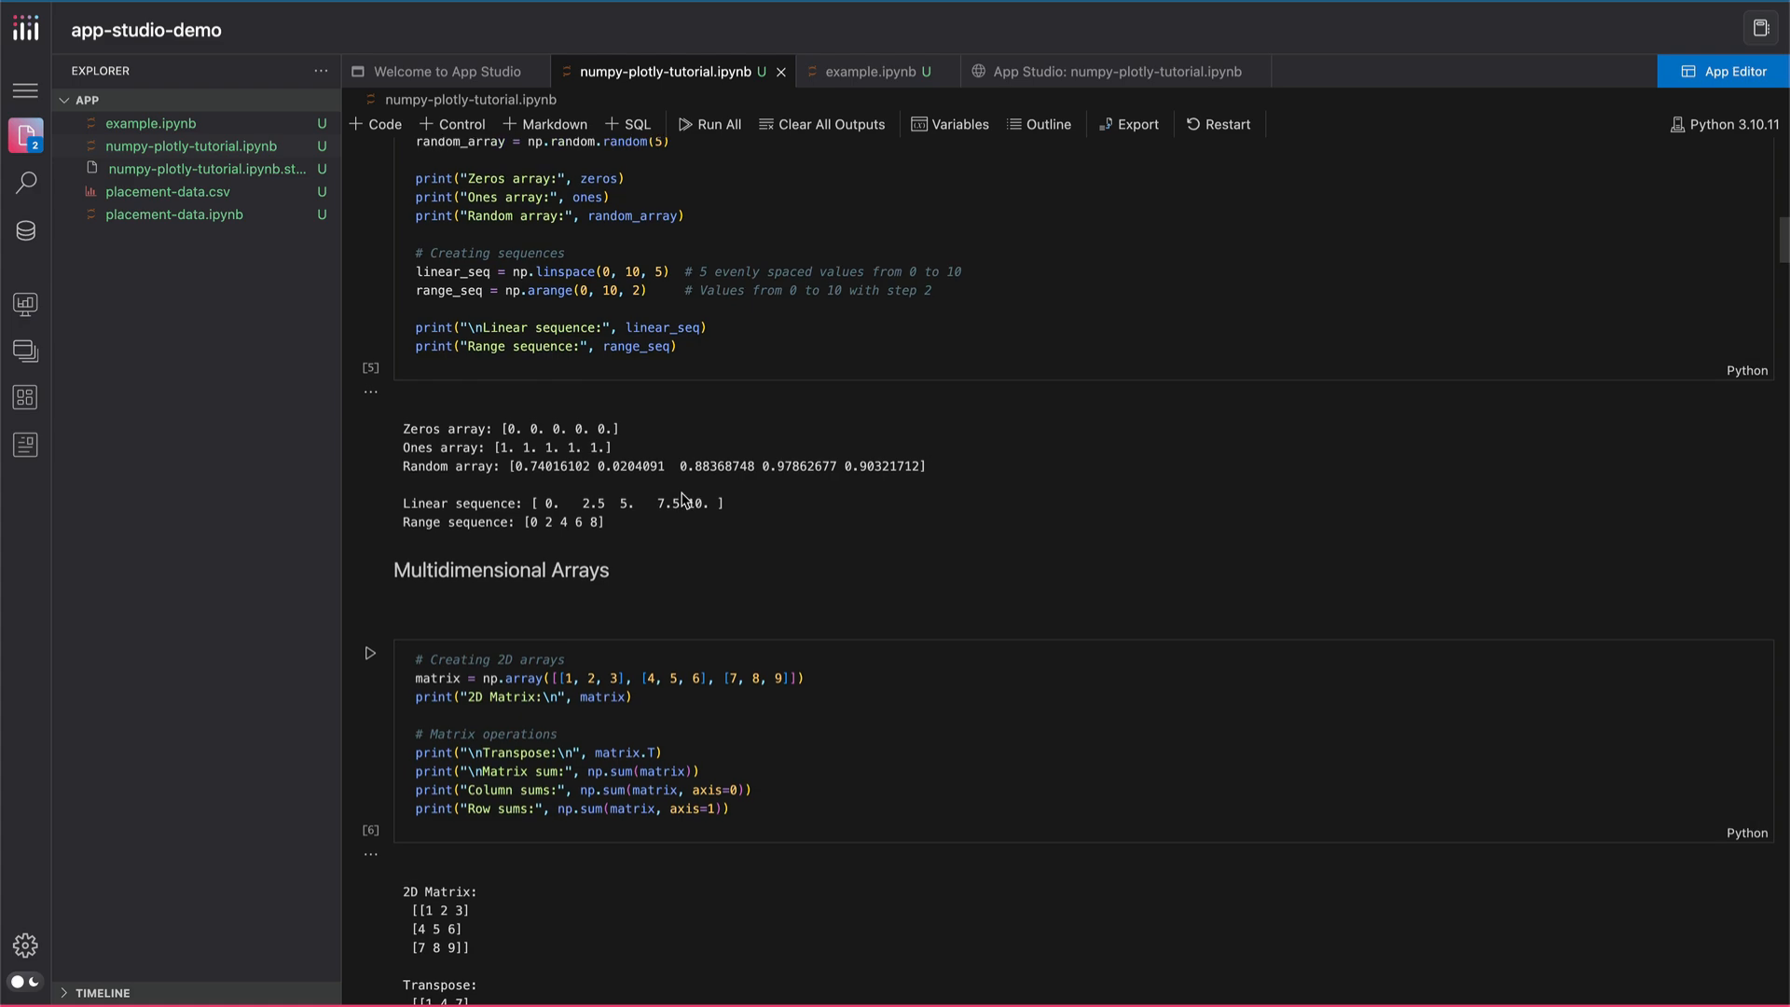
scroll(681, 494, down, 5)
scroll(681, 501, down, 5)
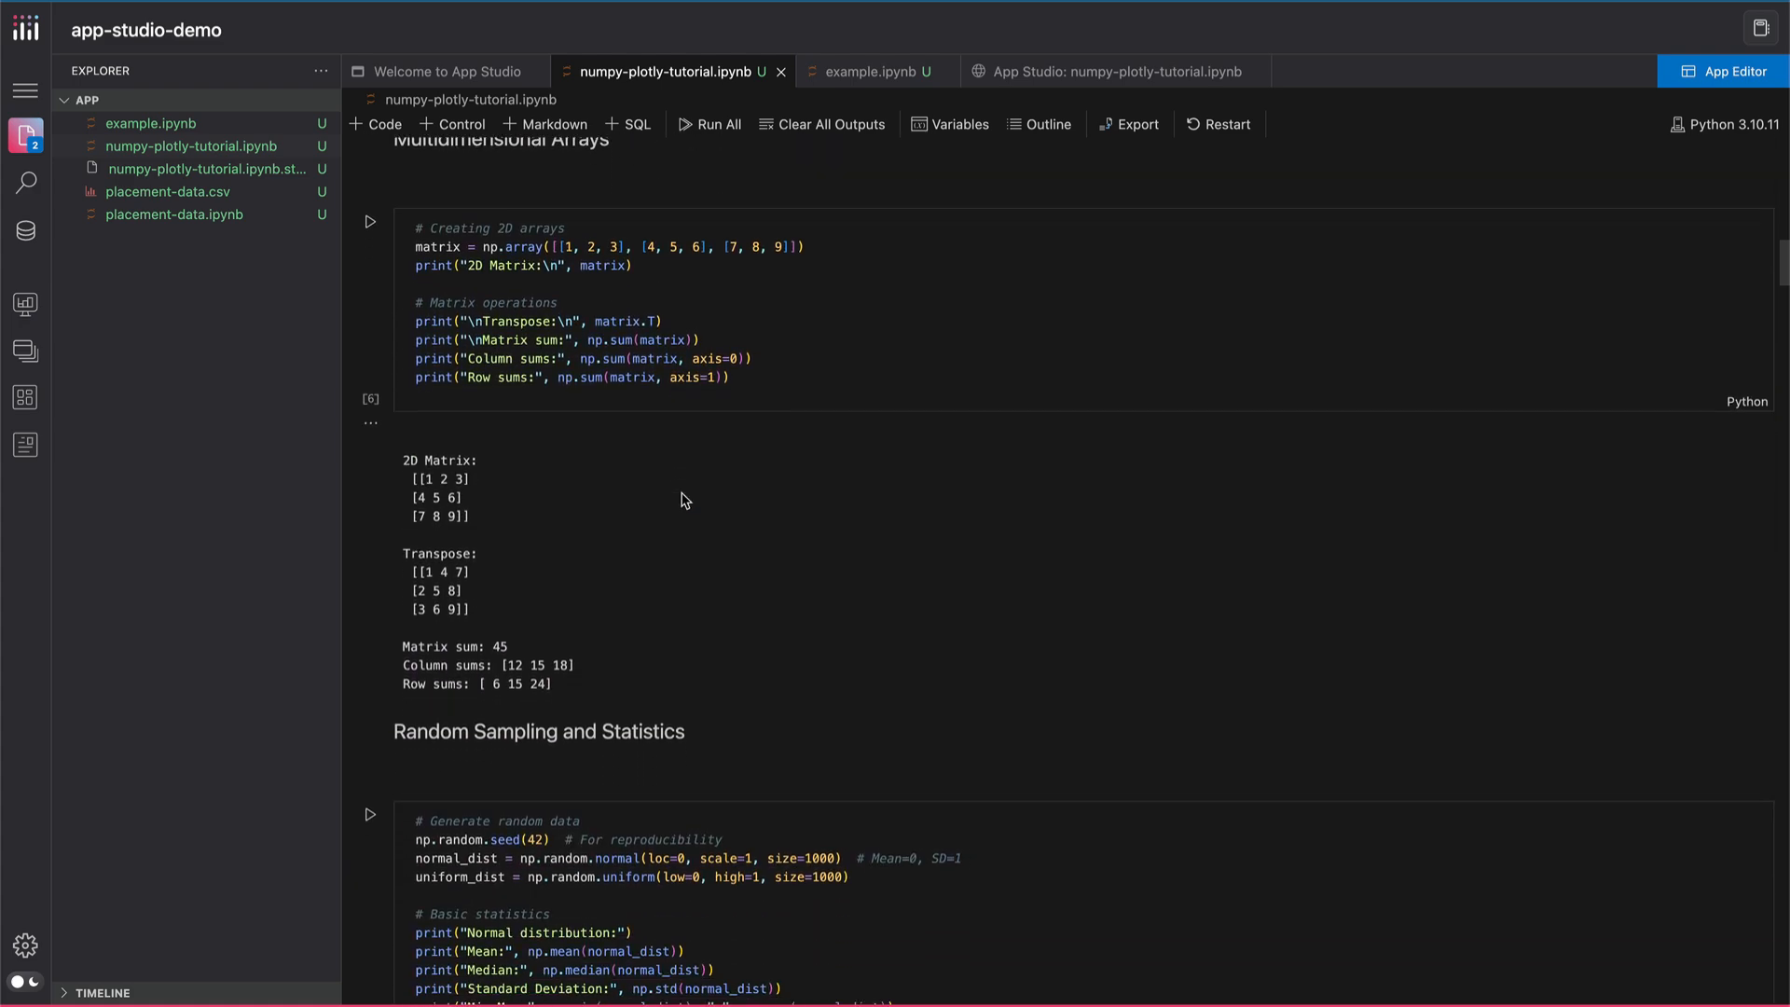
scroll(681, 501, down, 12)
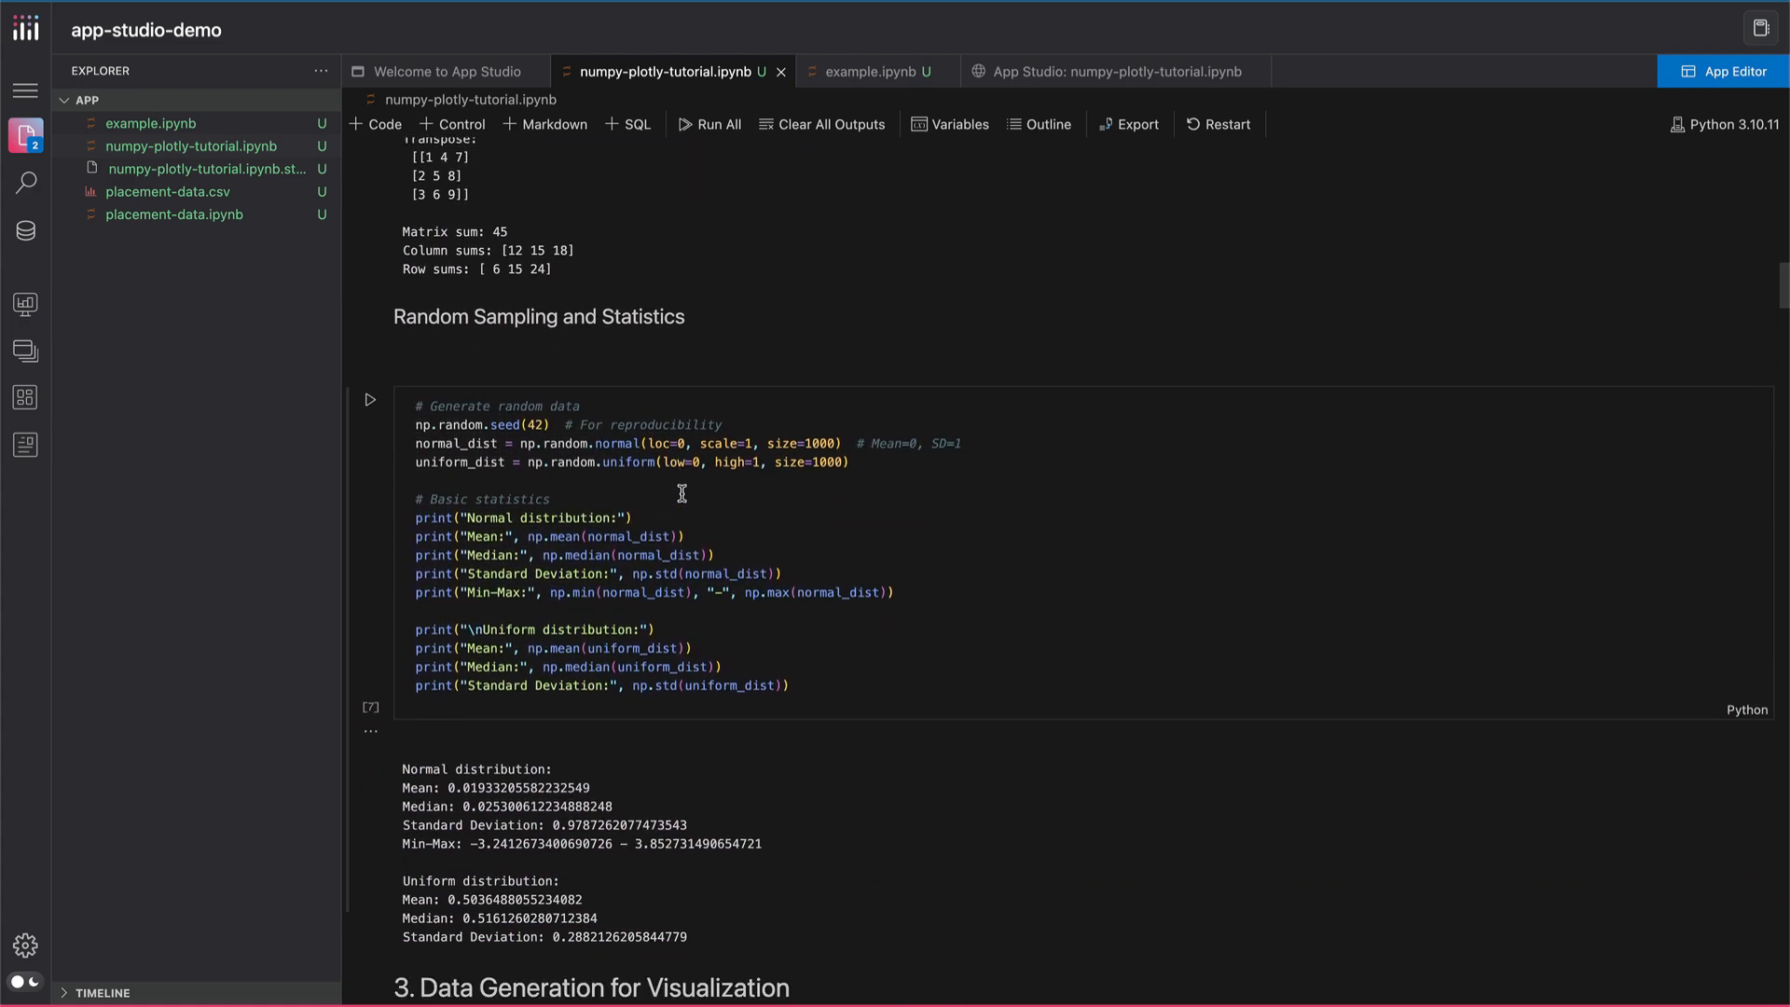
scroll(681, 493, down, 9)
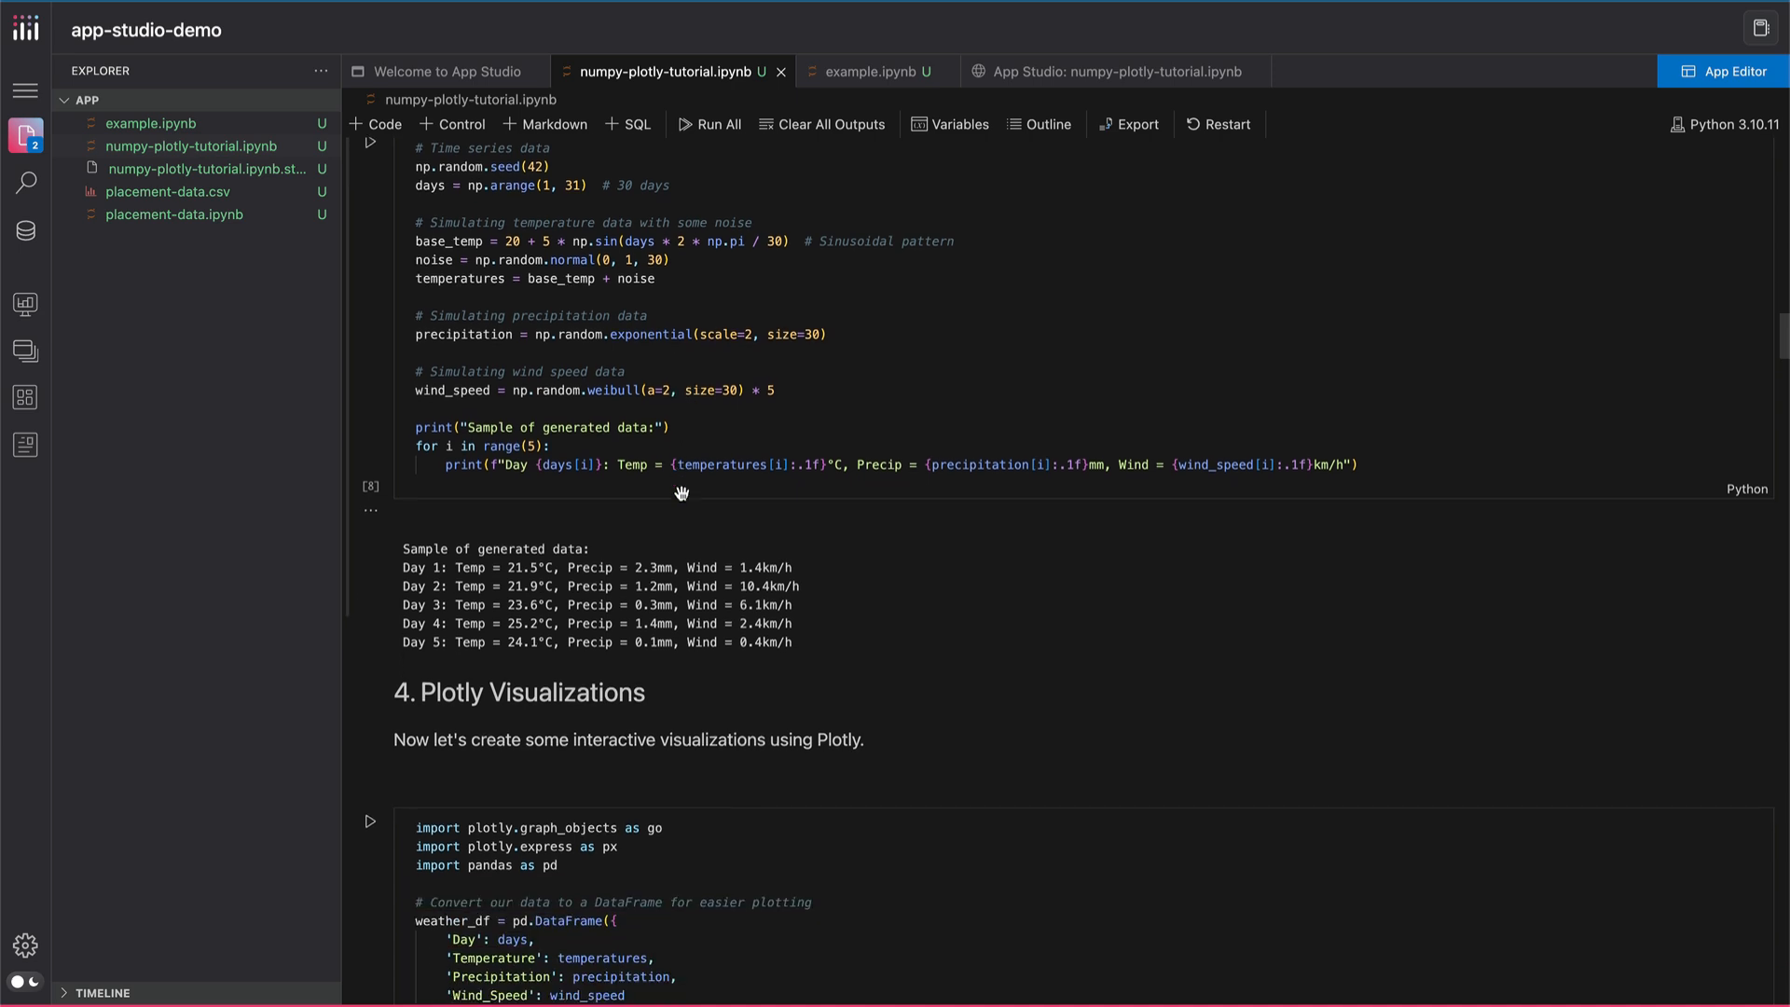
scroll(681, 493, down, 4)
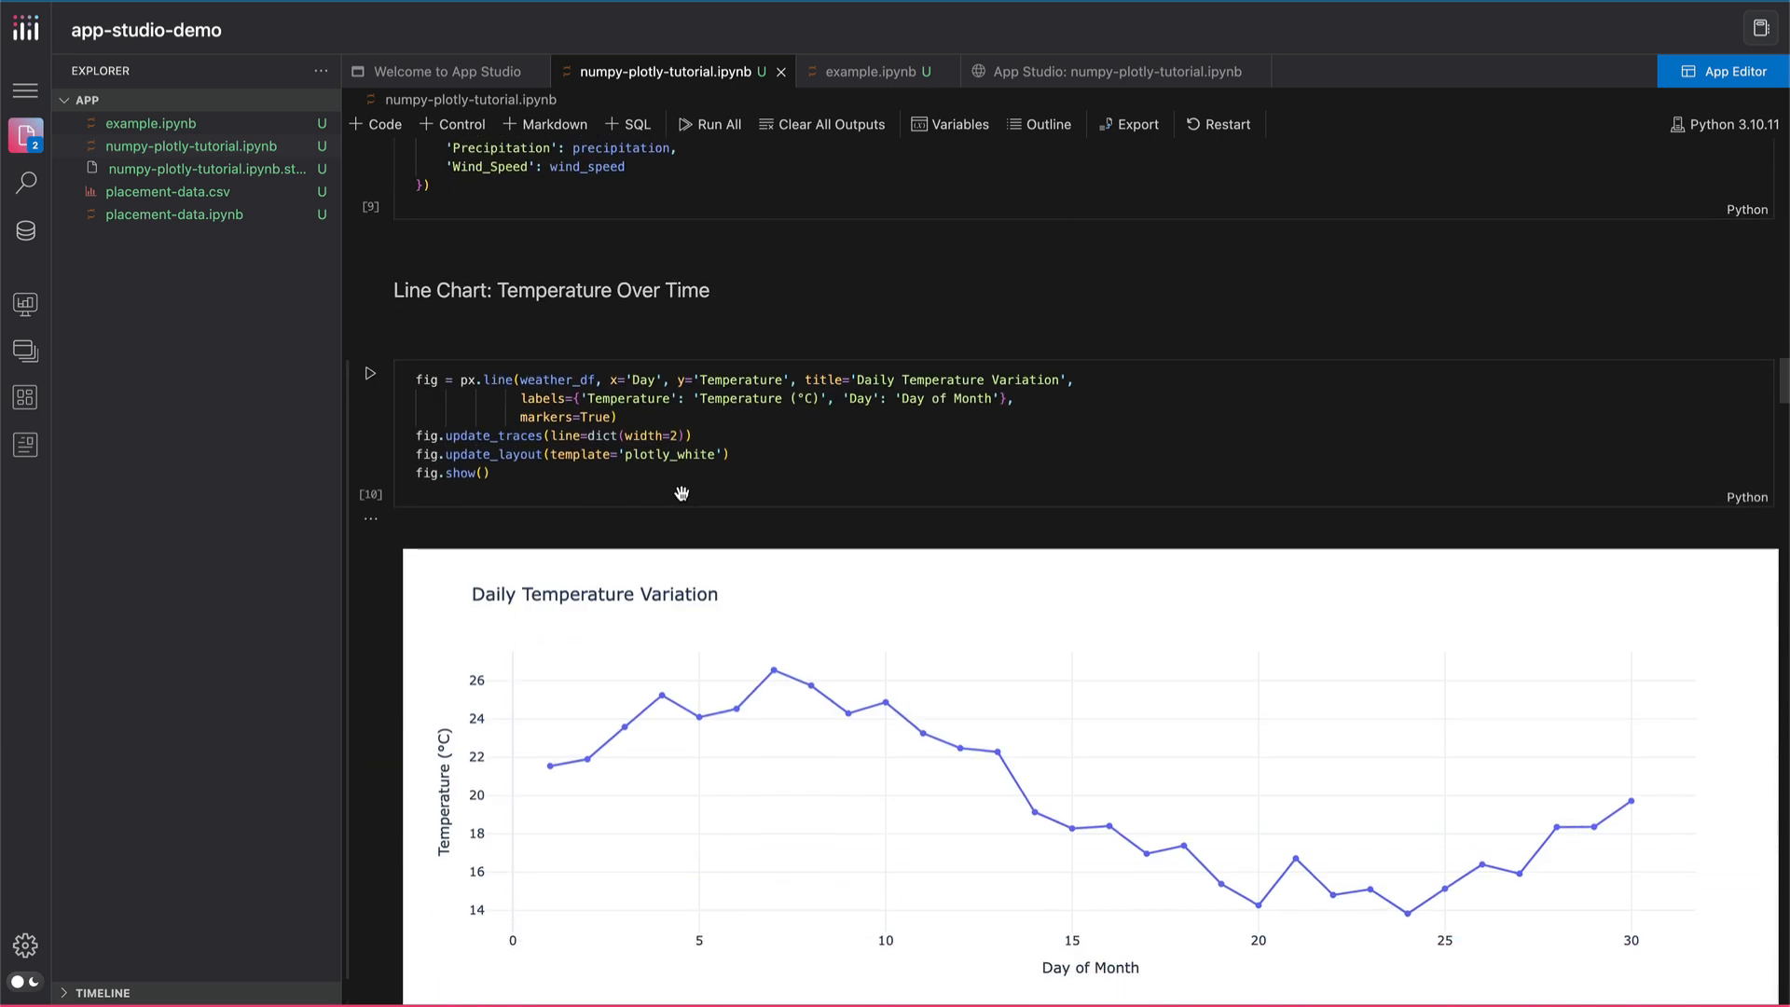
scroll(682, 493, down, 2)
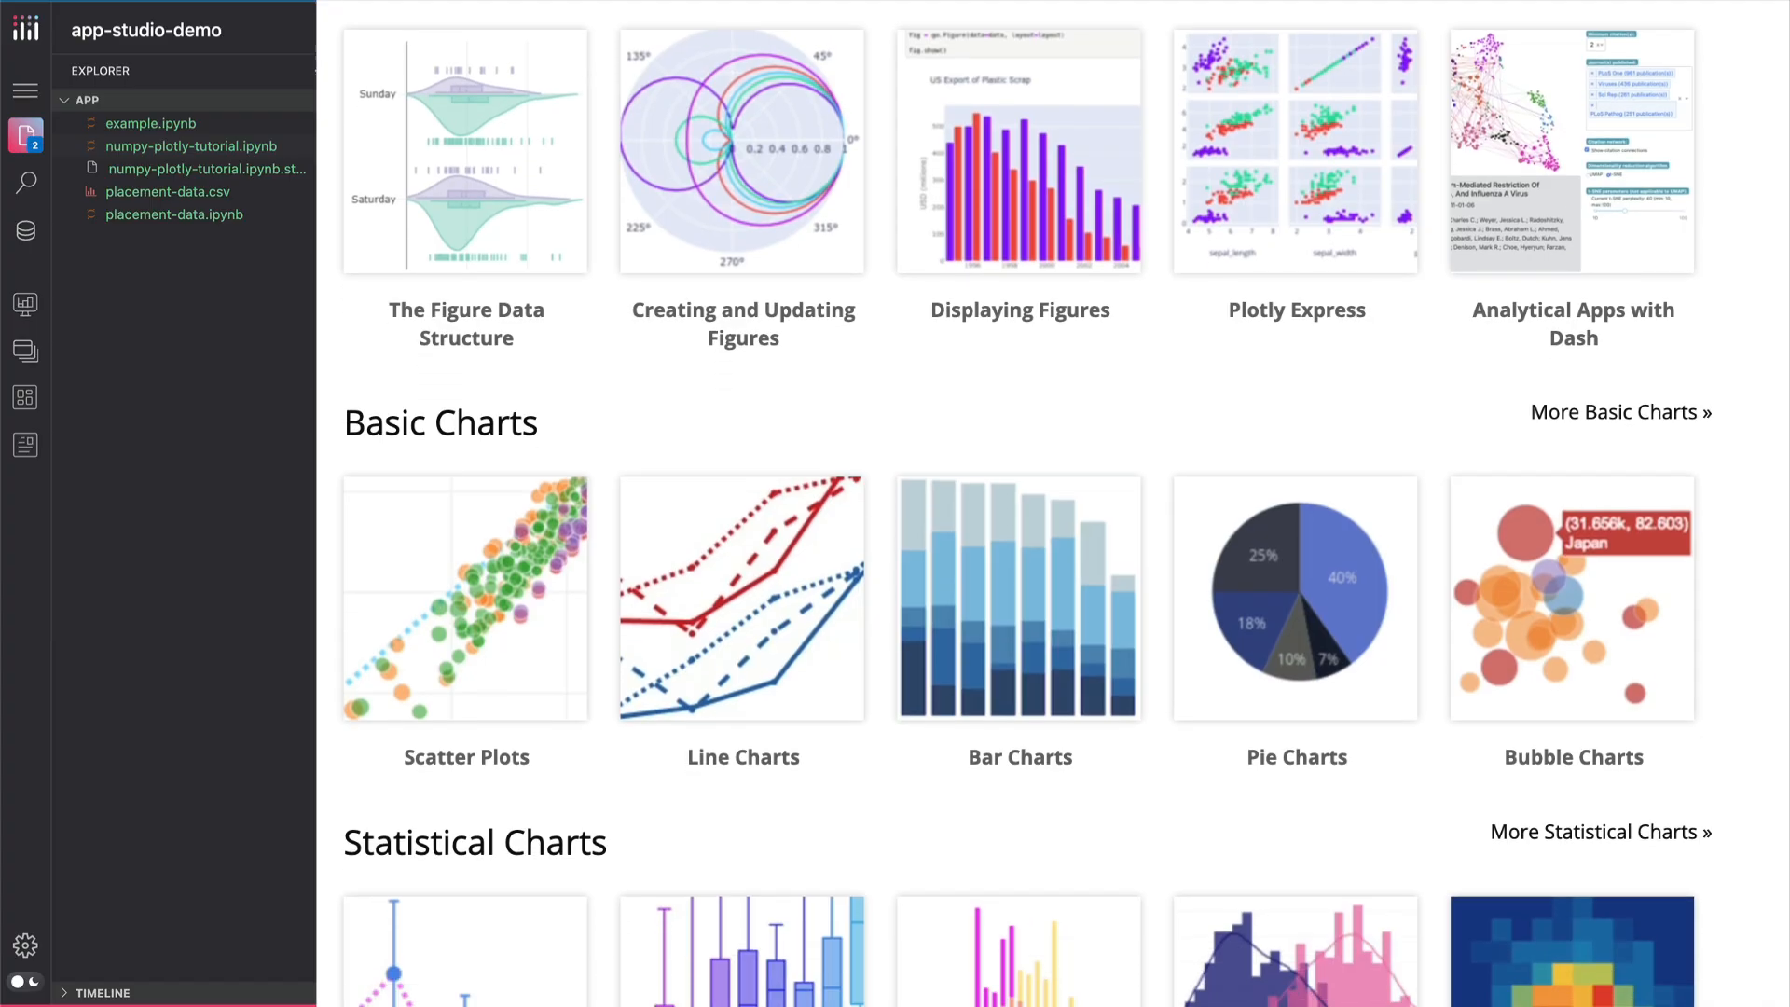
Browse the Plotly chart gallery from the statistical and scientific charts to the maps and machine learning examples
scroll(1025, 504, down, 7)
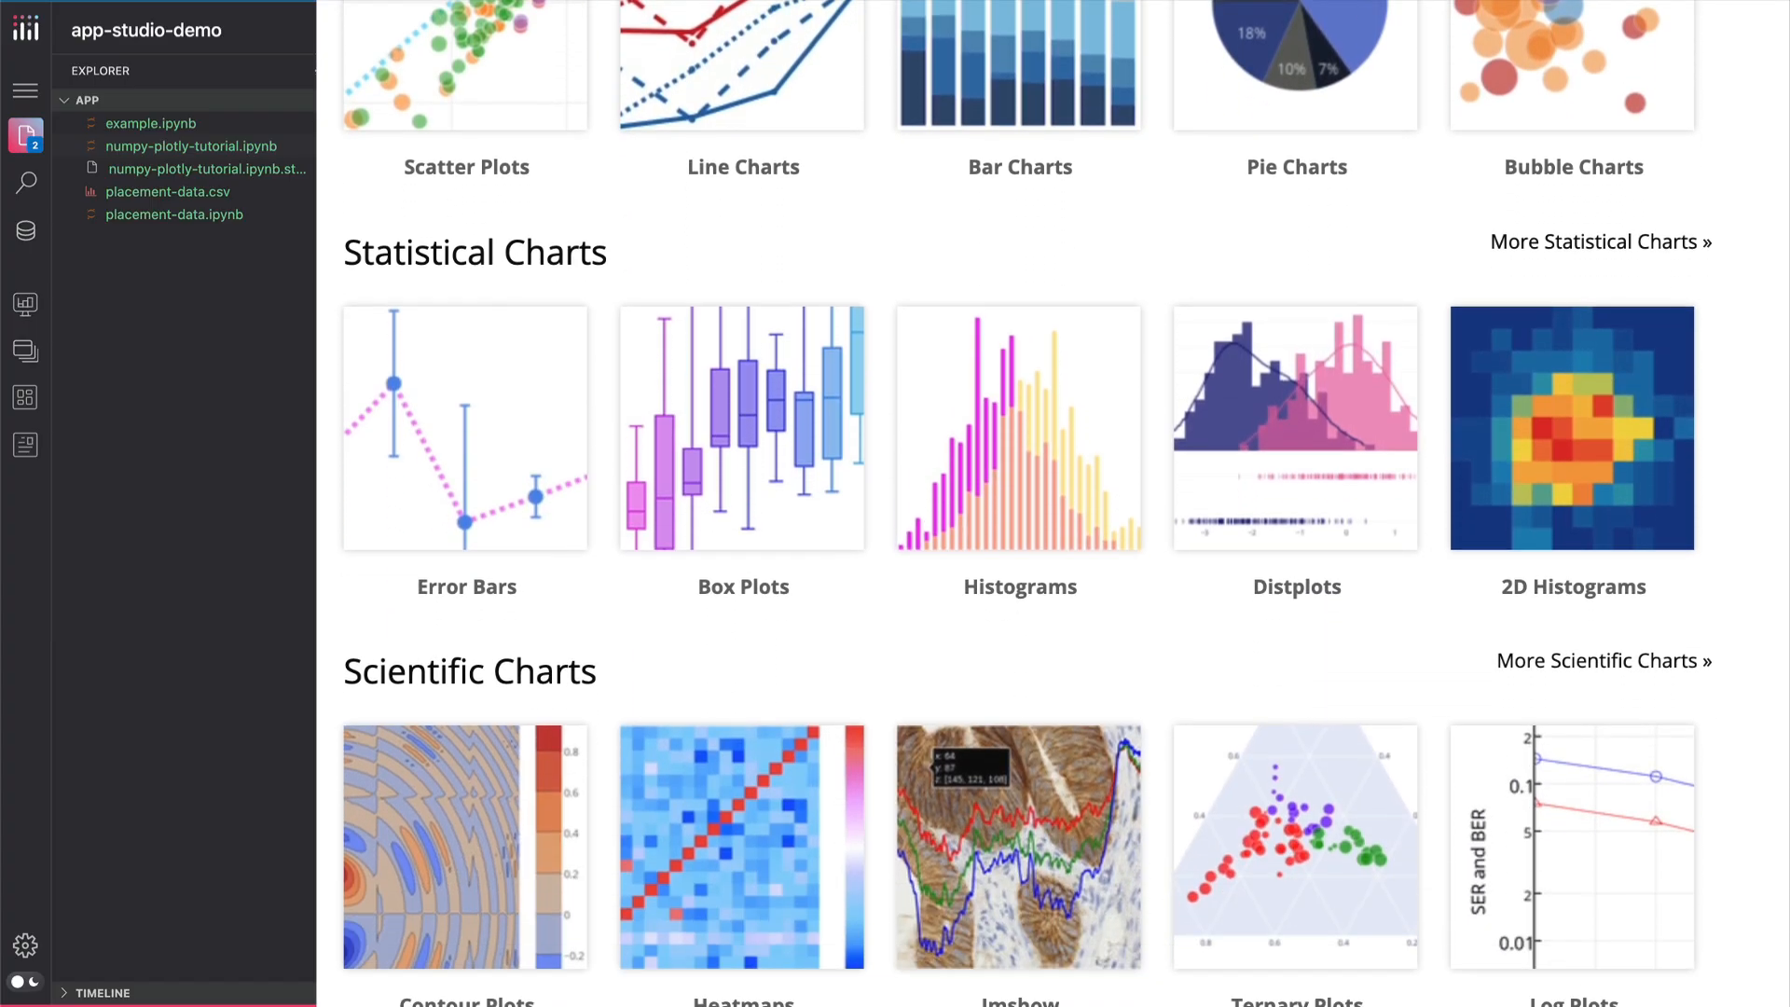
scroll(1026, 503, down, 8)
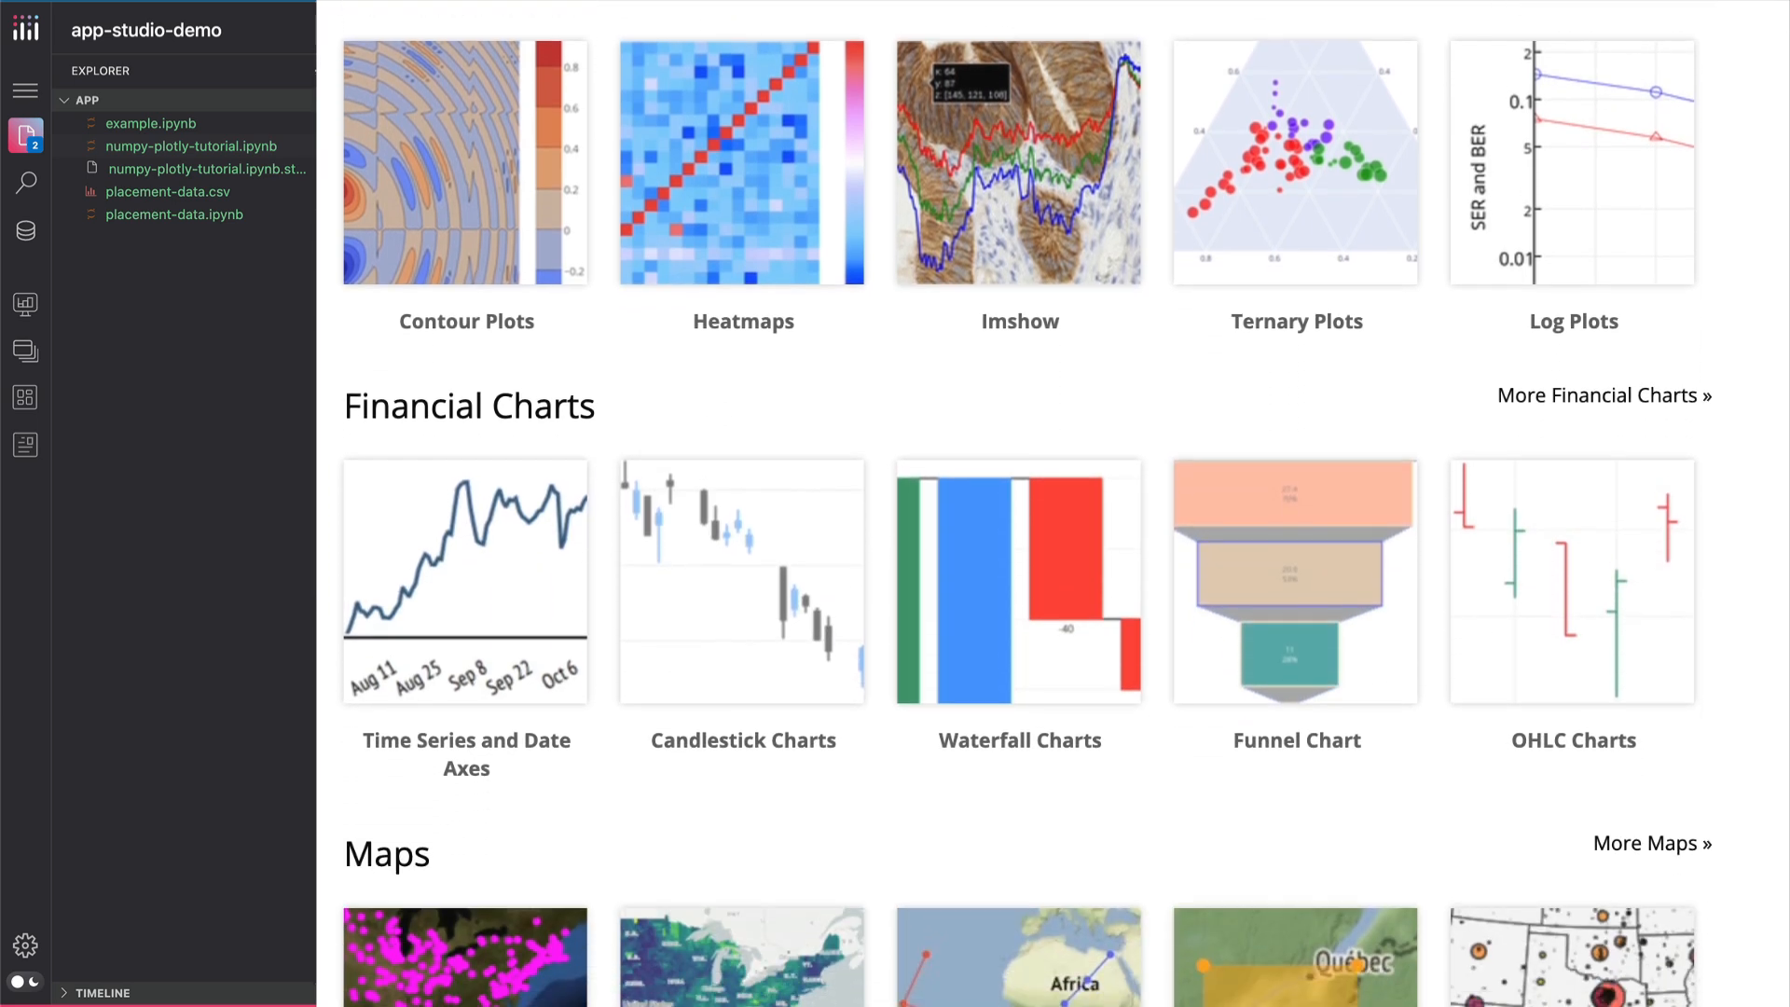
scroll(1026, 503, down, 9)
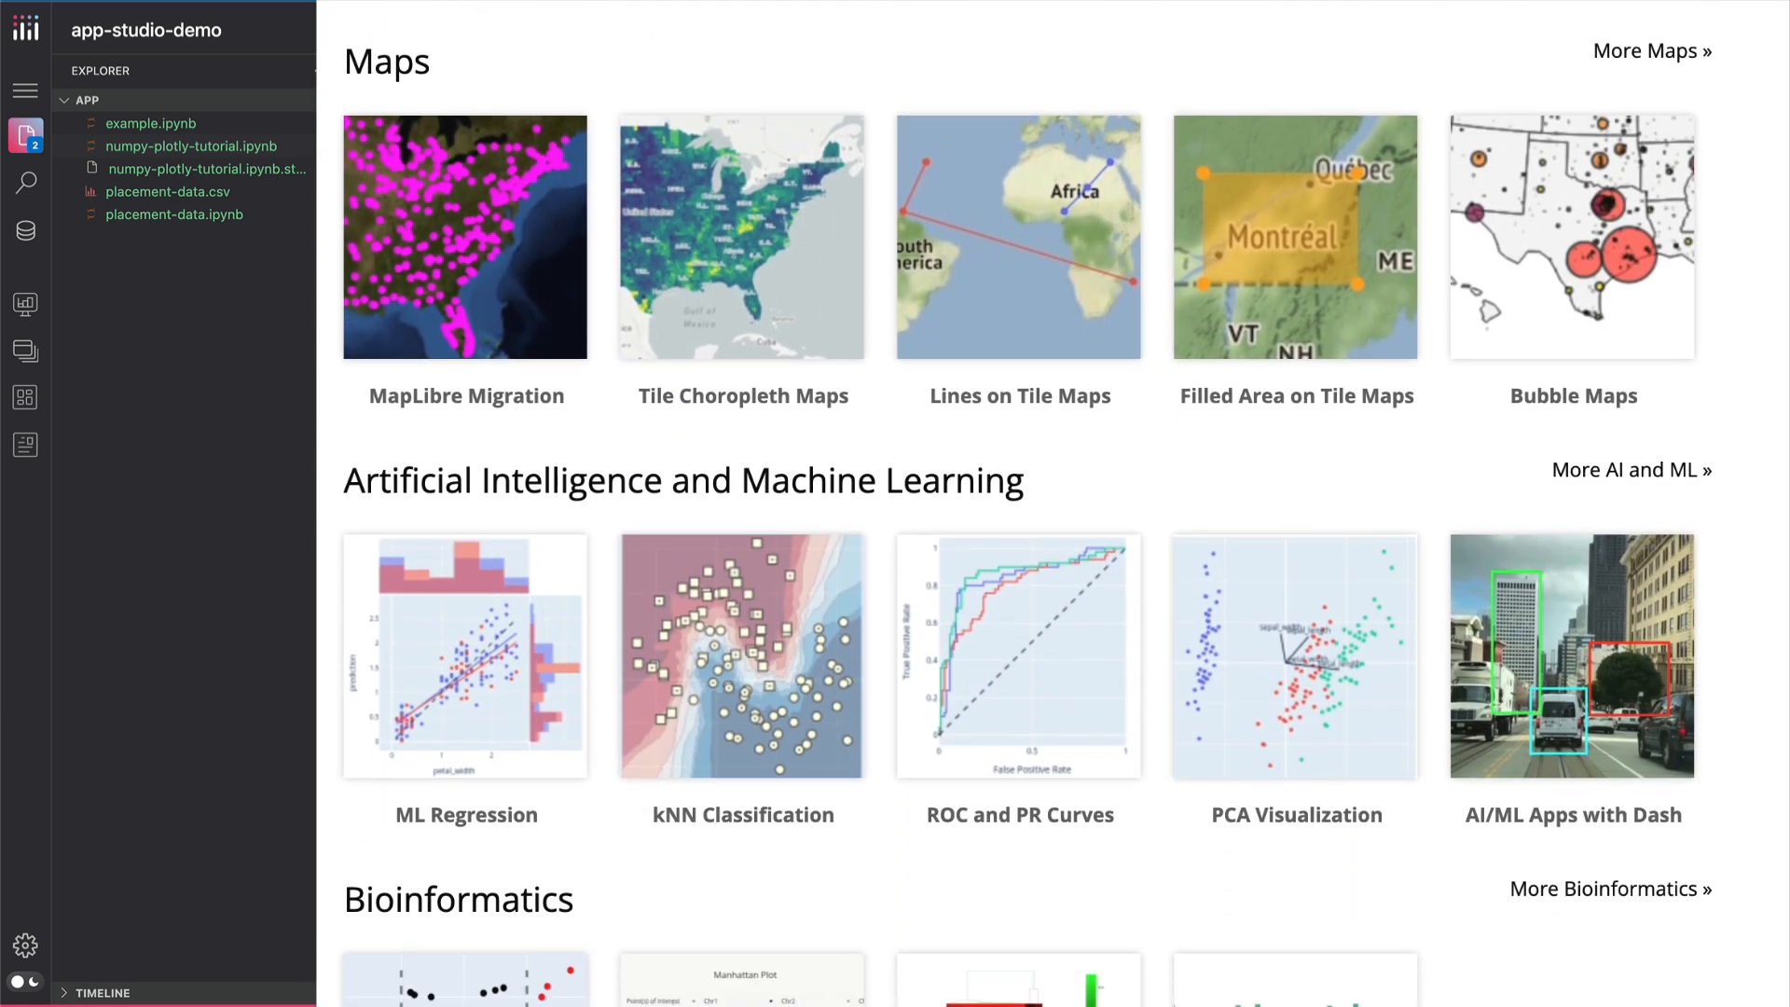
scroll(1025, 504, down, 5)
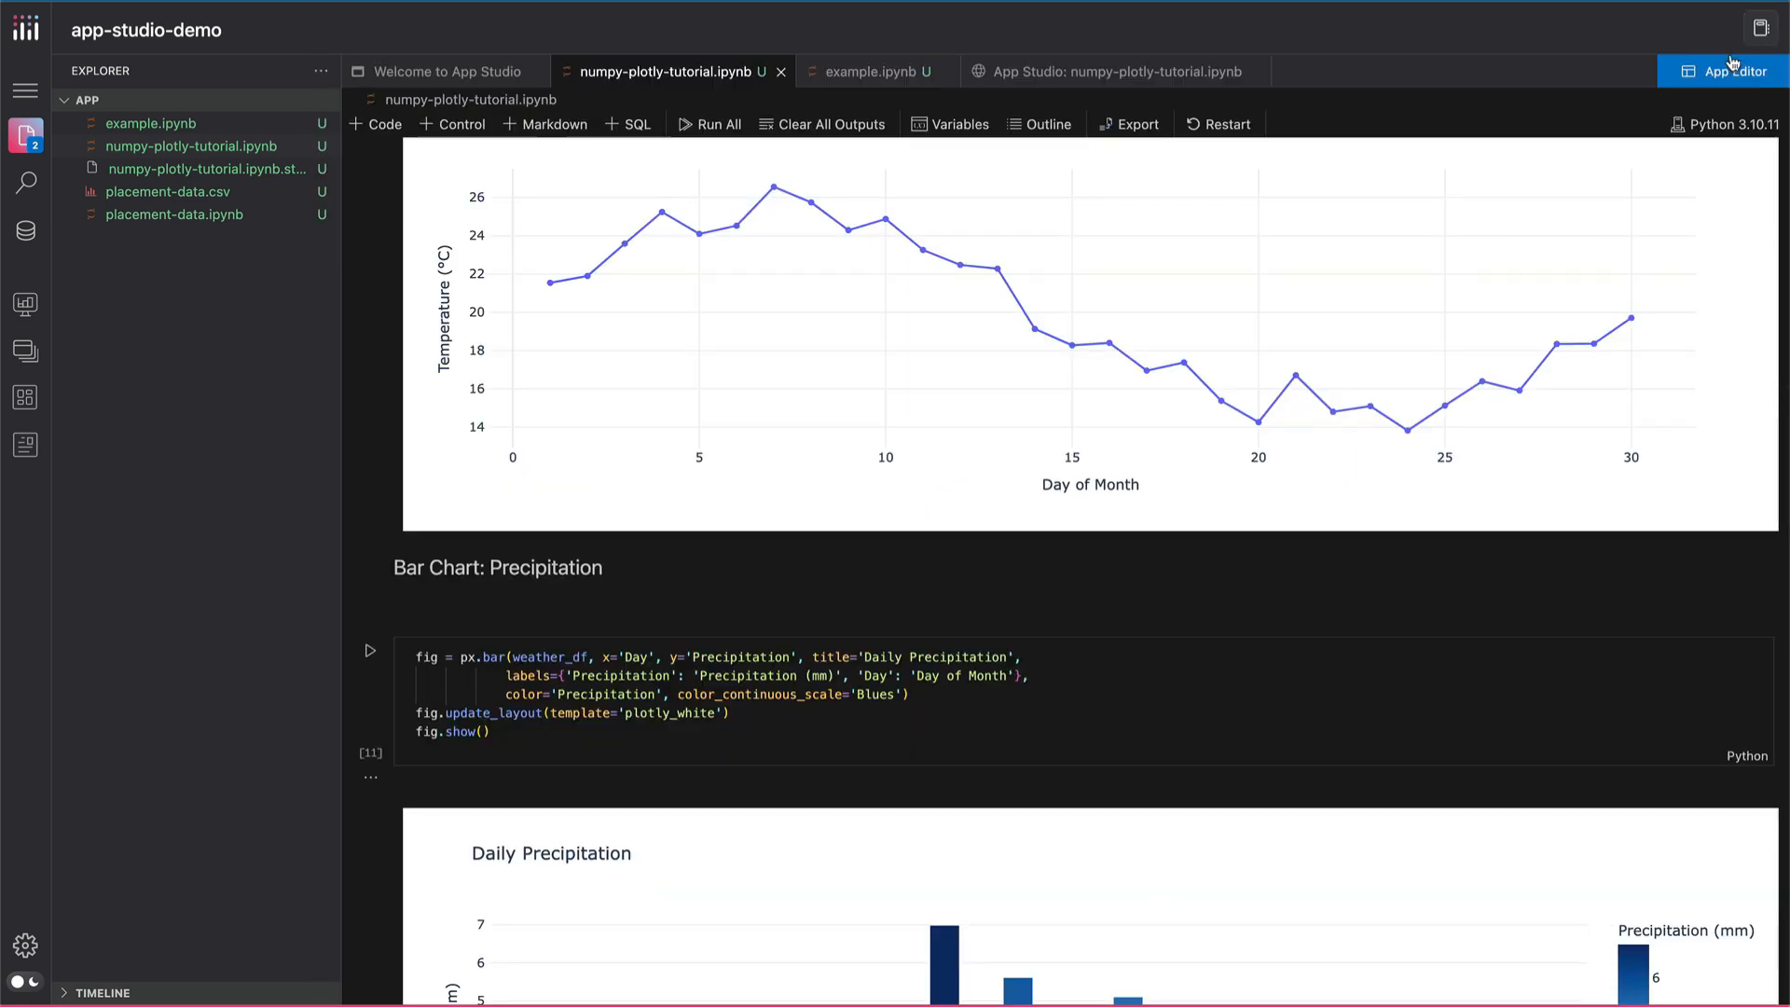
View the tutorial notebook's app in the App Editor, look at example.ipynb, and return to the tutorial notebook
click(1730, 70)
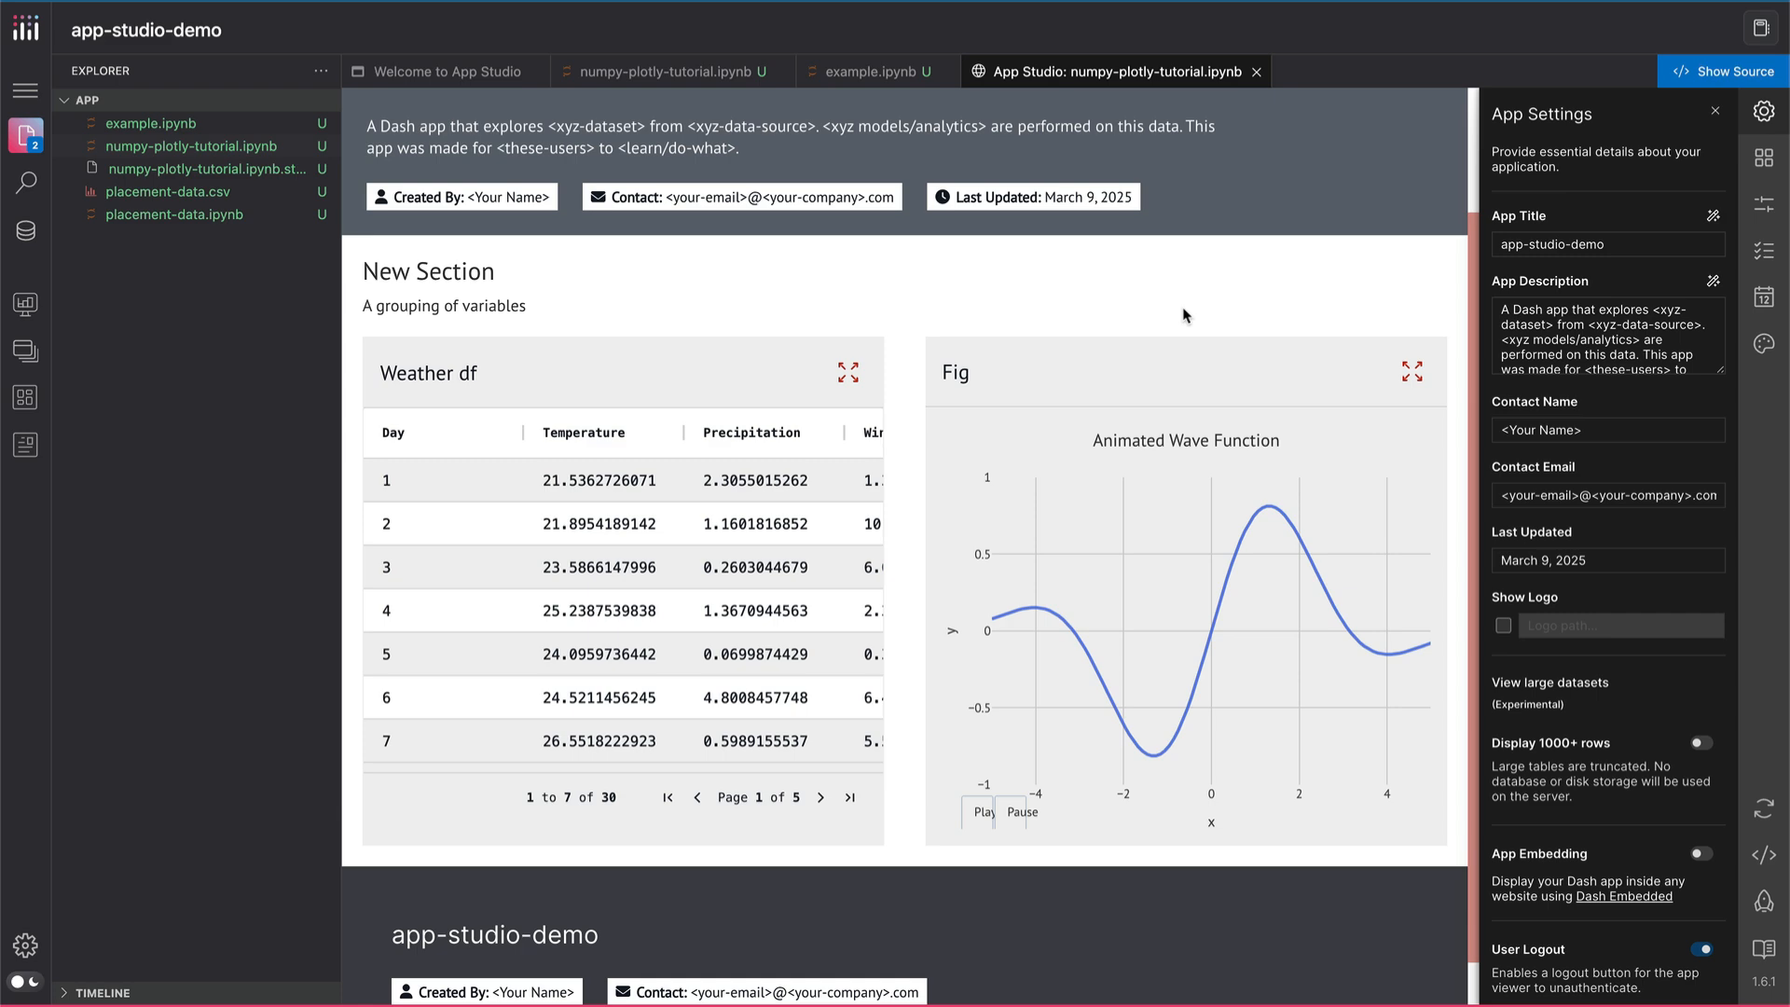
click(848, 78)
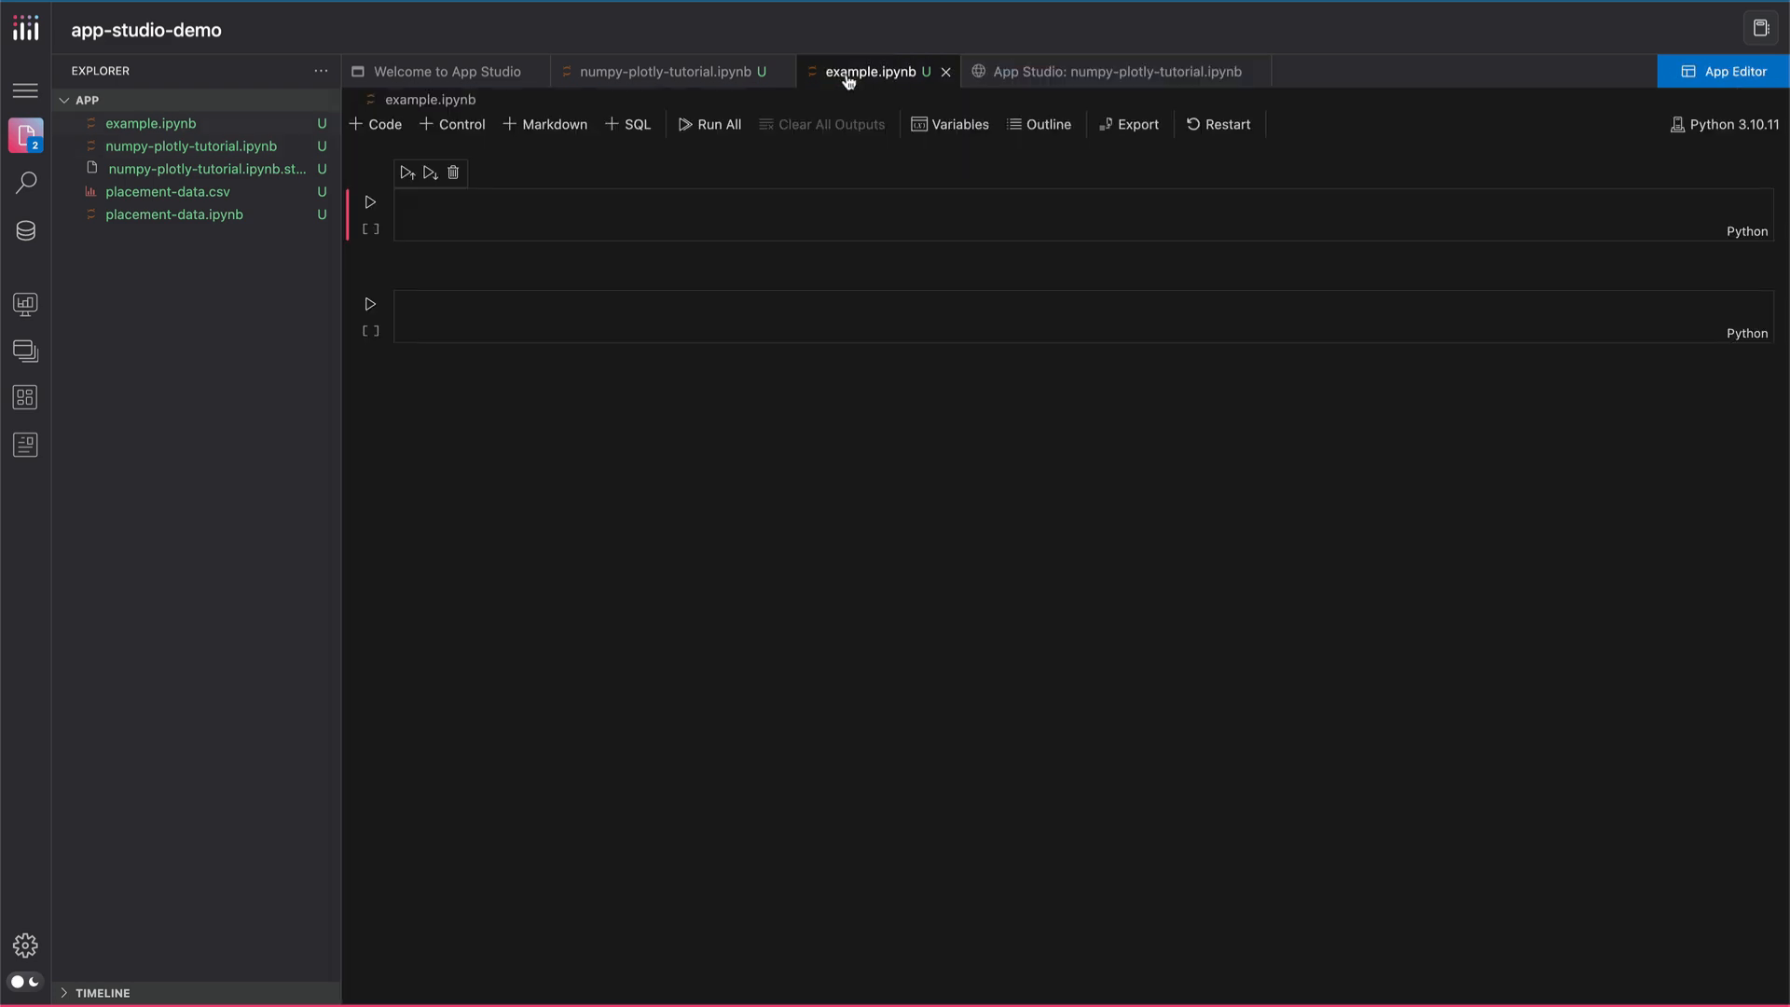
click(699, 75)
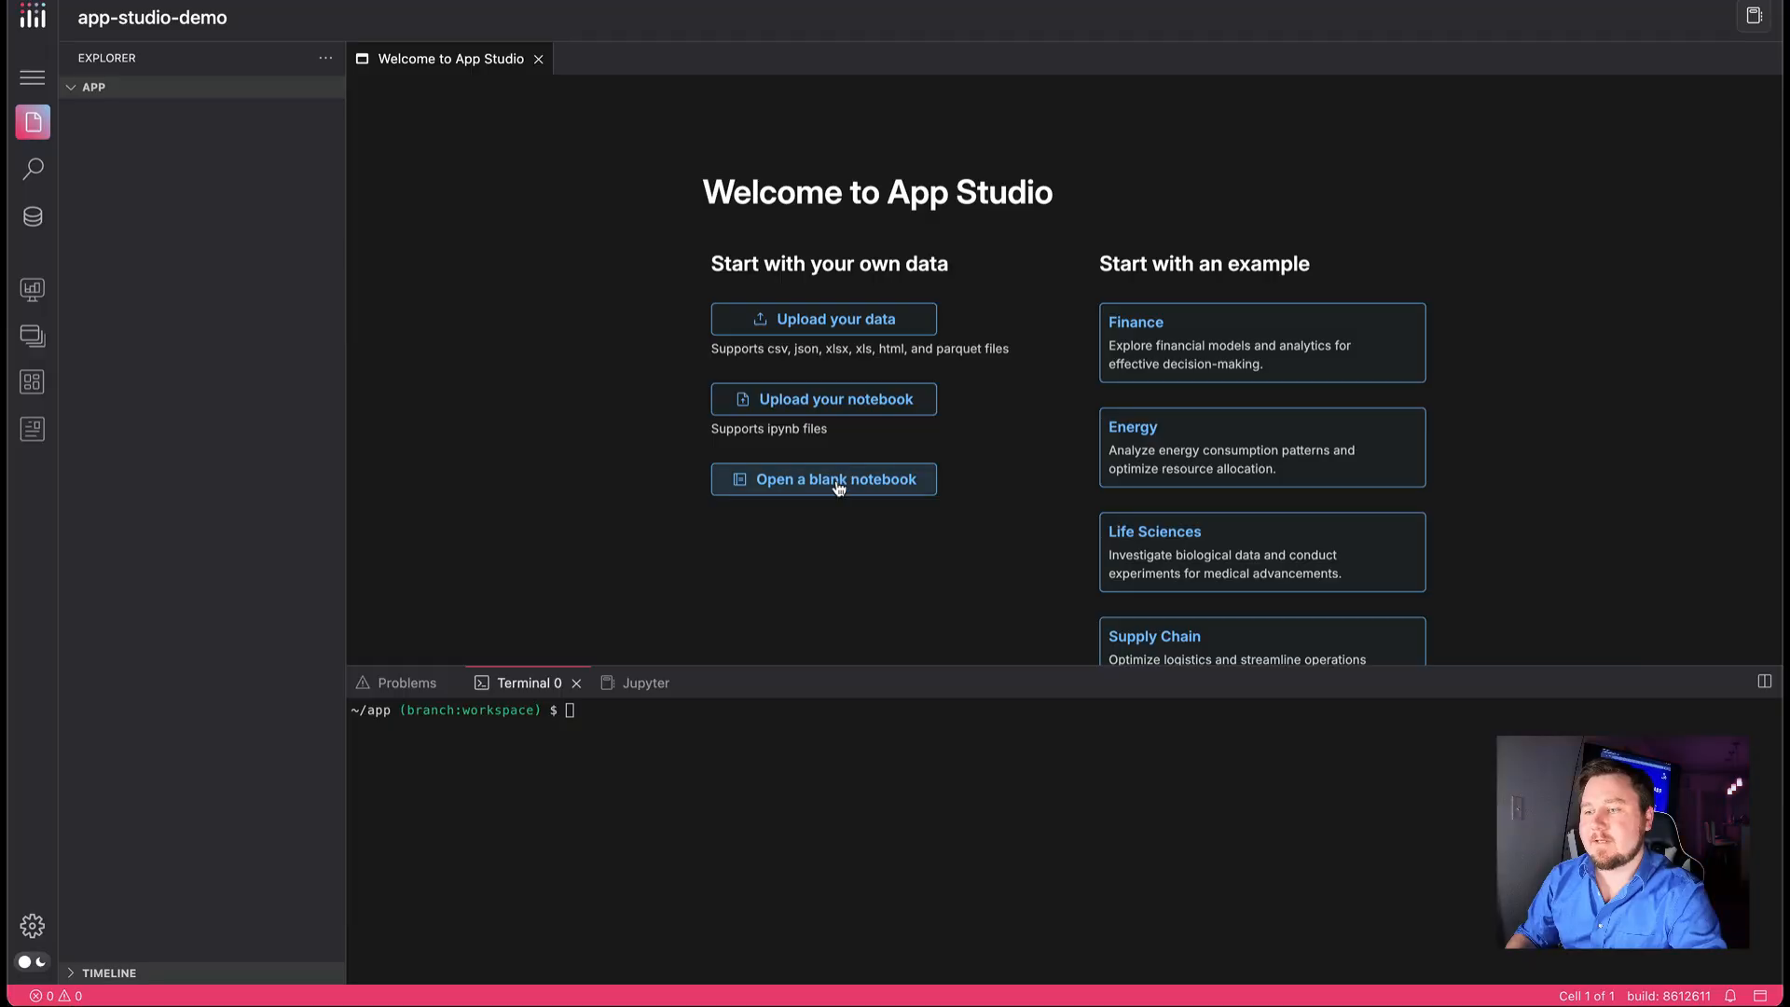
Create a blank Jupyter notebook named example and add a second code cell below the first one
click(844, 484)
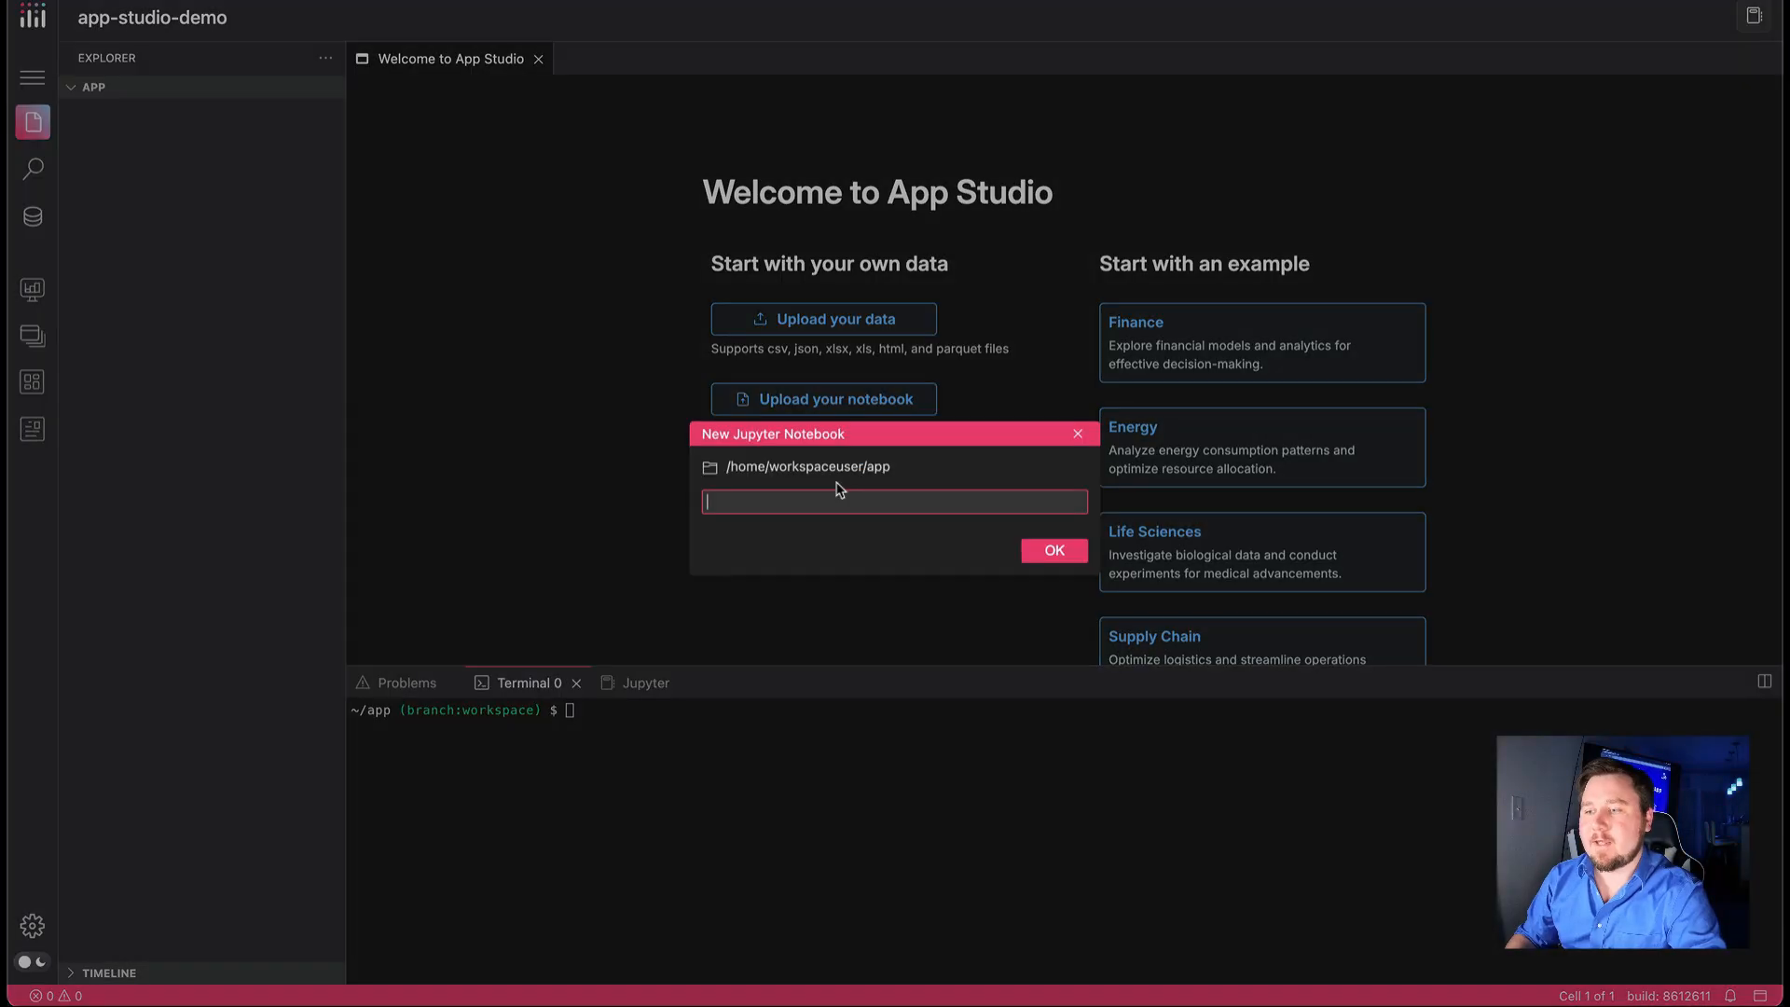
click(1026, 557)
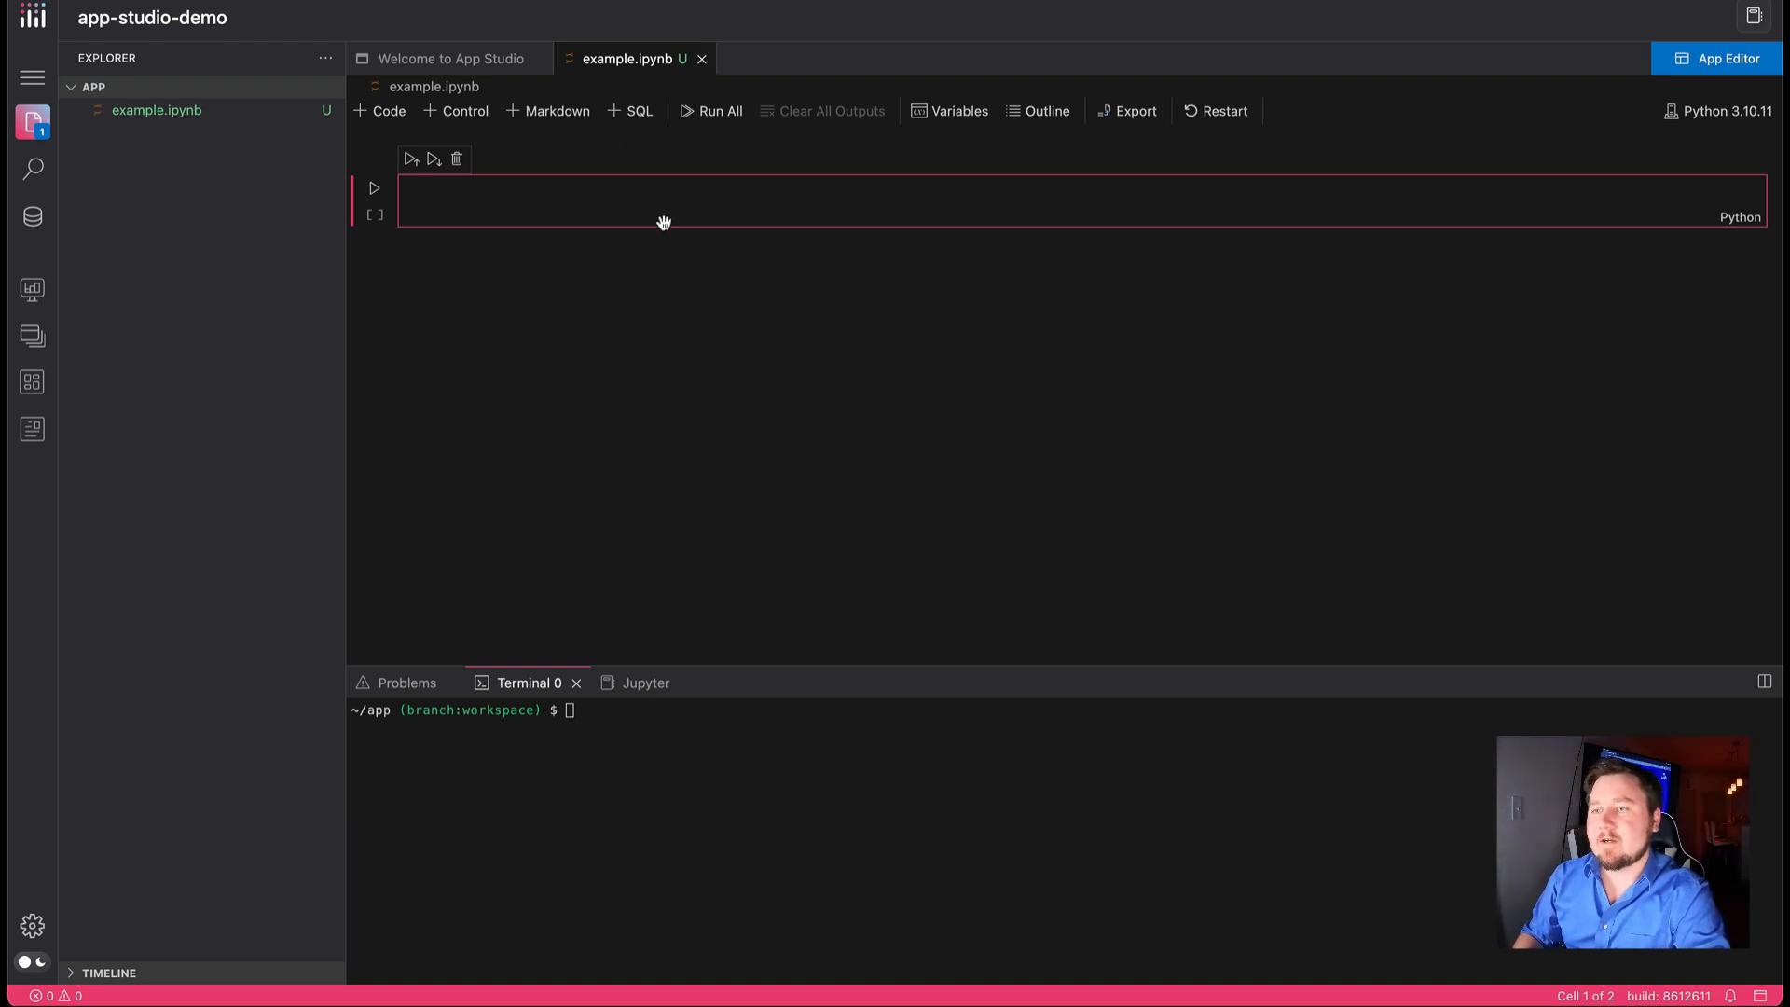
mouse_move(673, 255)
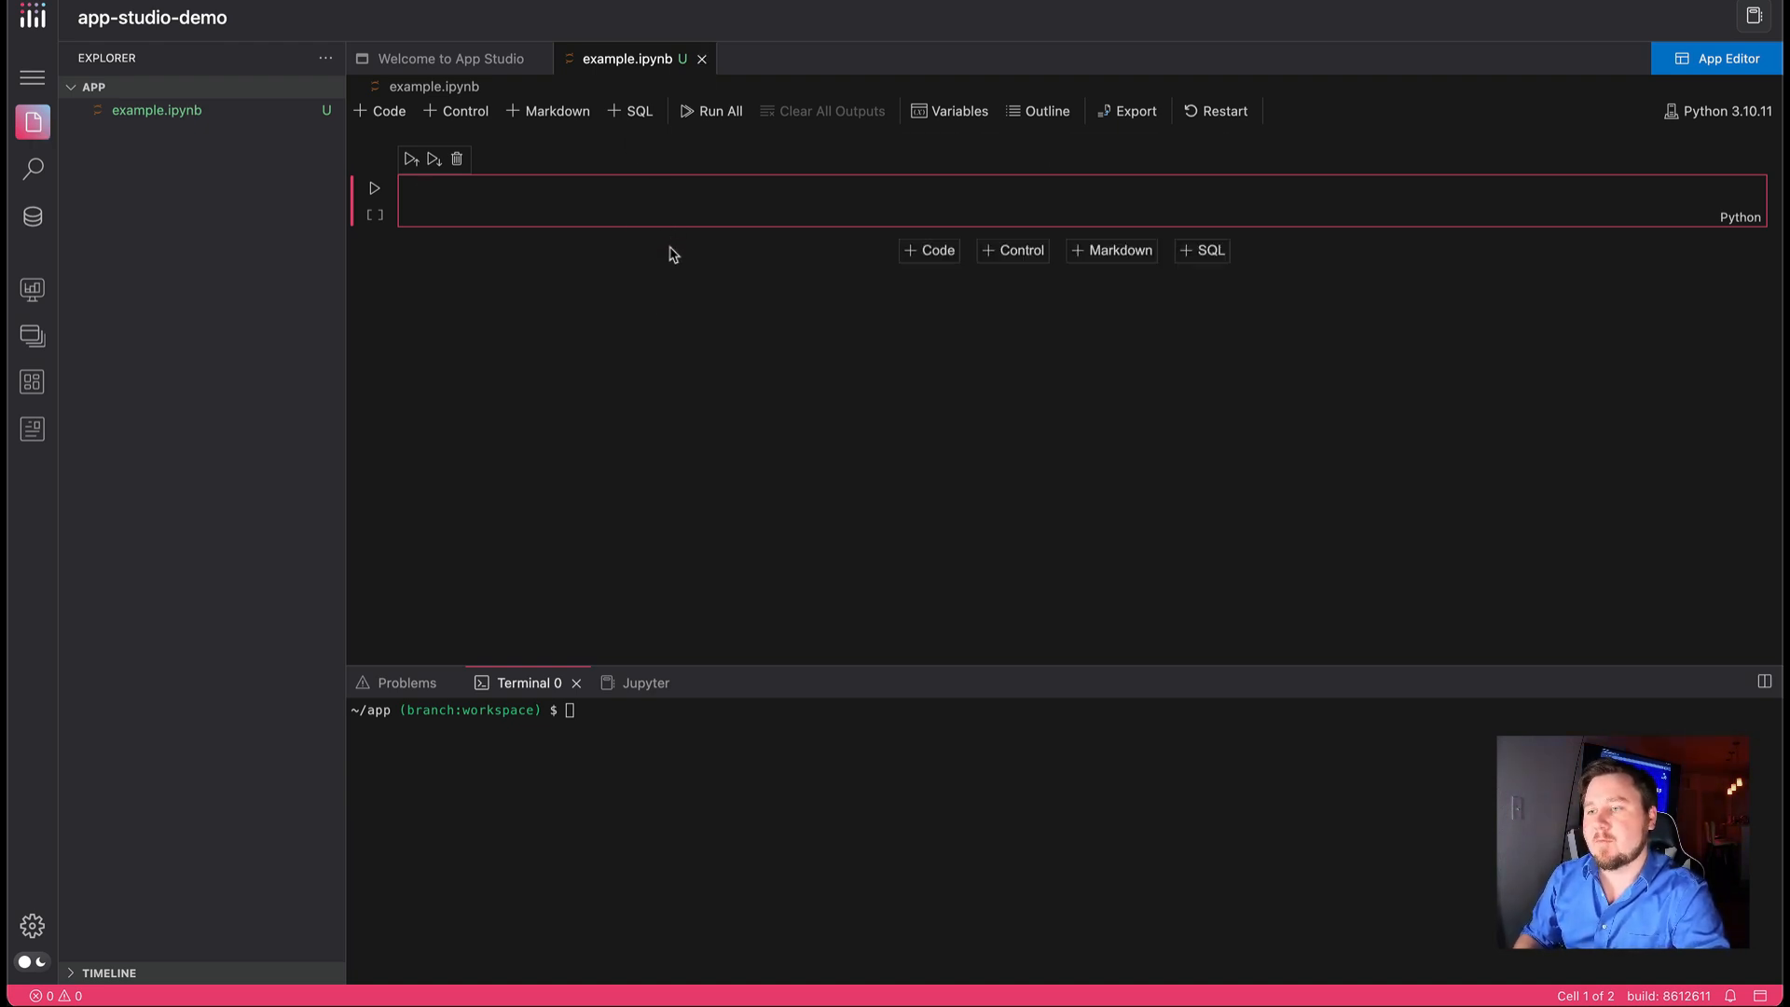
mouse_move(821, 166)
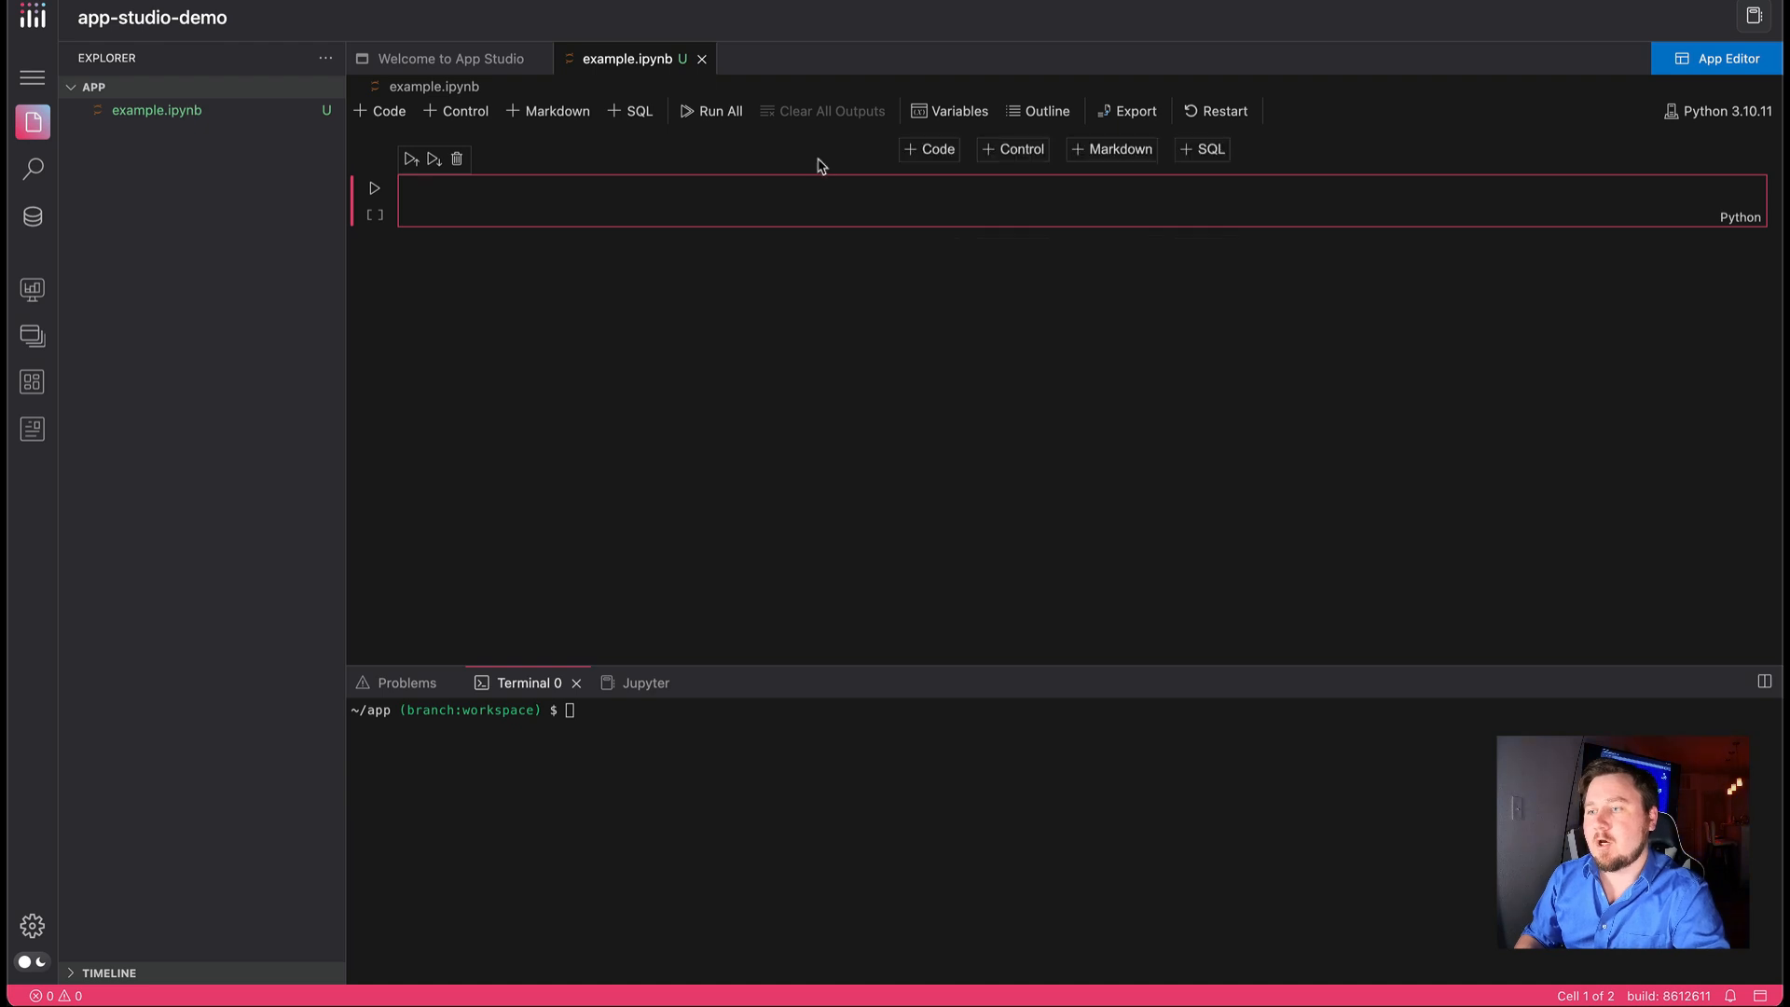
mouse_move(823, 264)
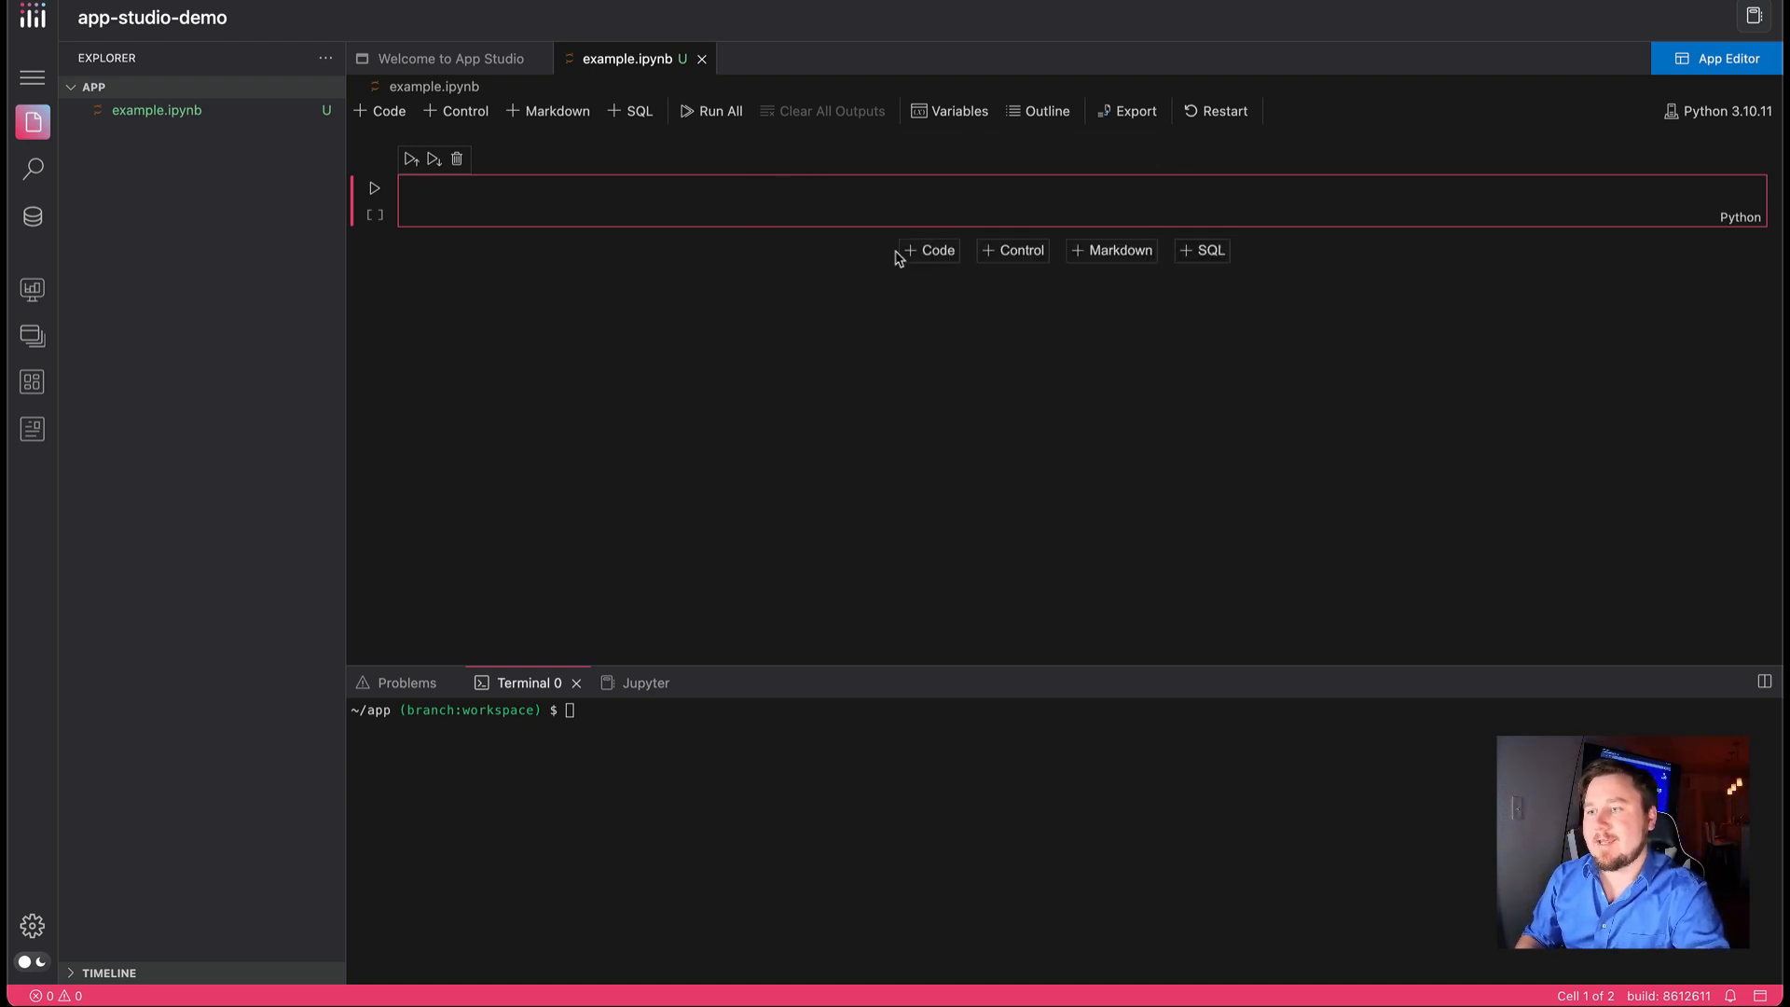
click(928, 250)
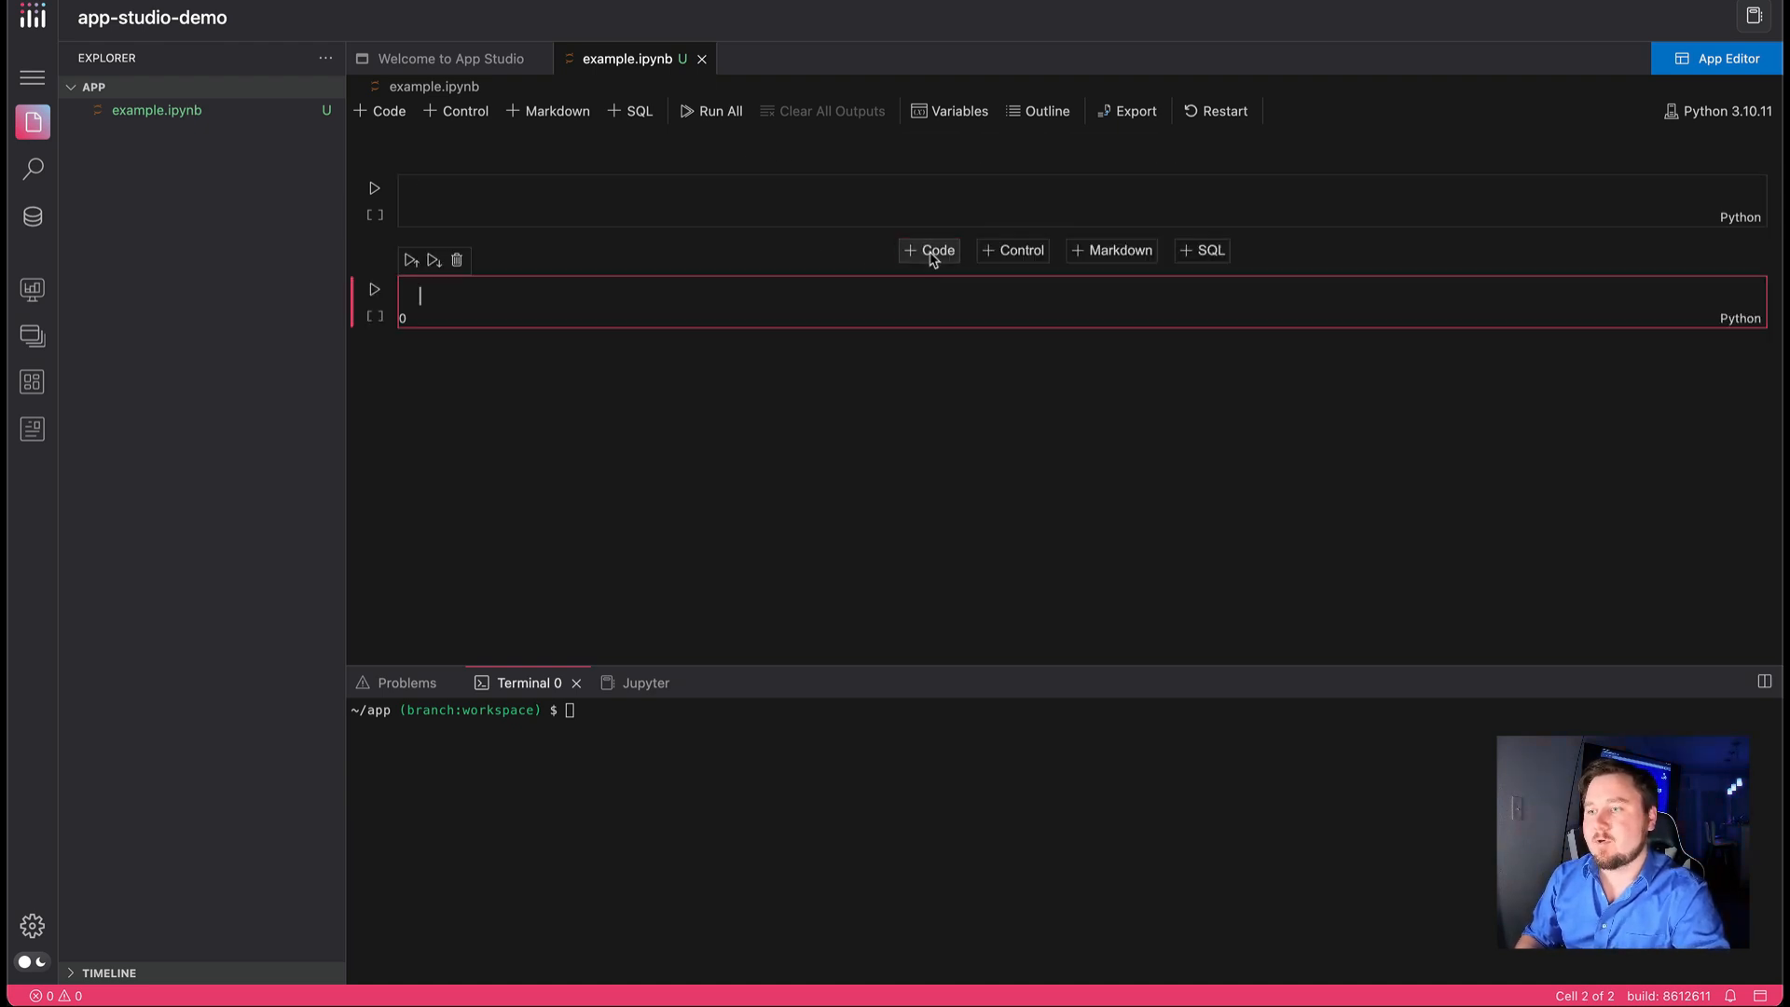
Insert a control cell between the two code cells, change its type to Radio, and delete the cell
click(1011, 258)
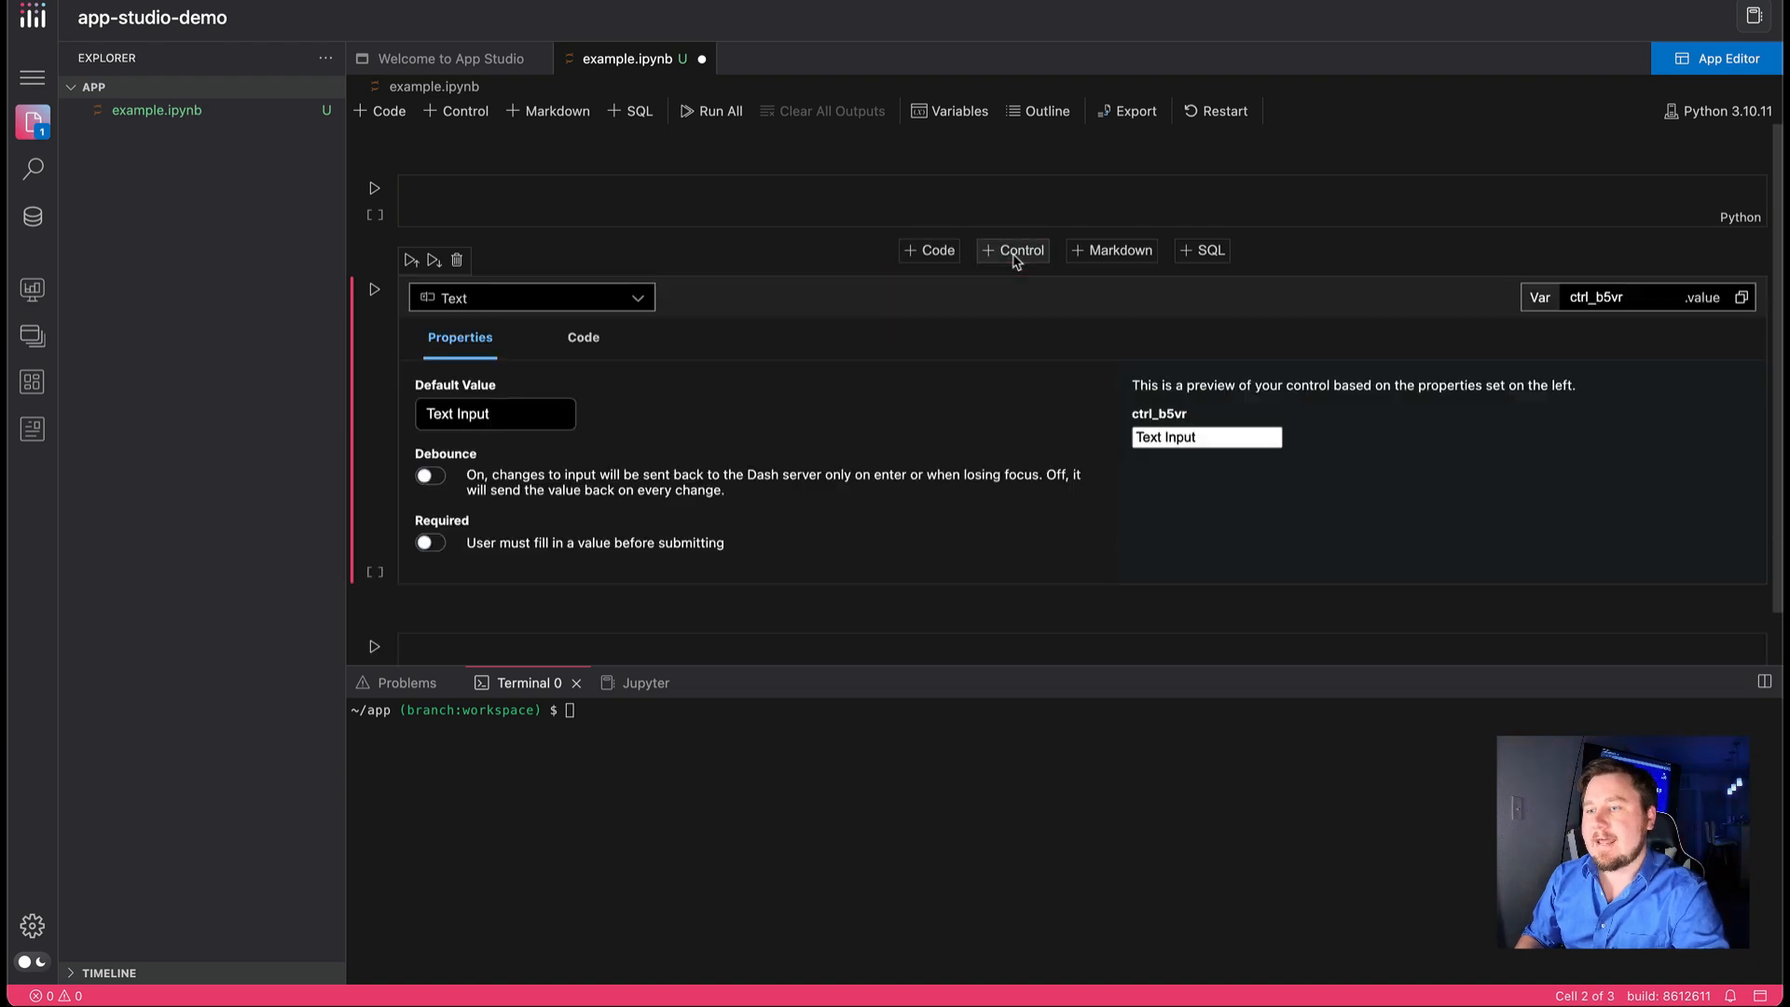
click(551, 300)
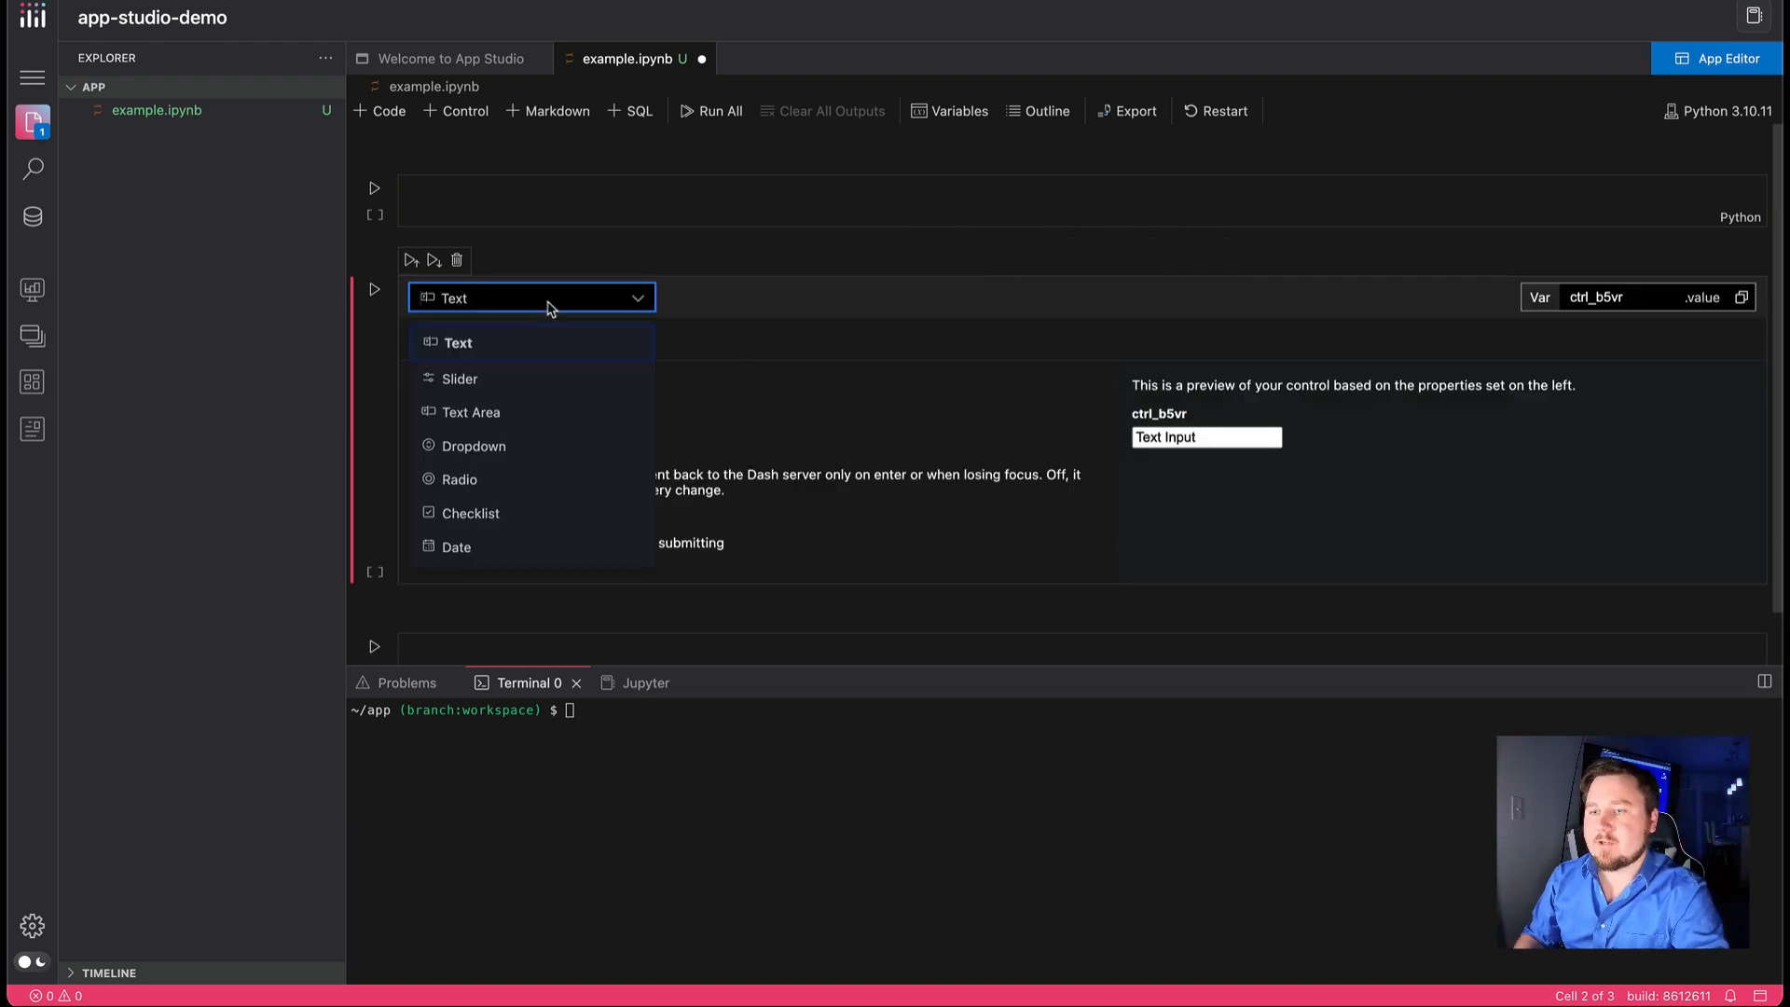
click(501, 483)
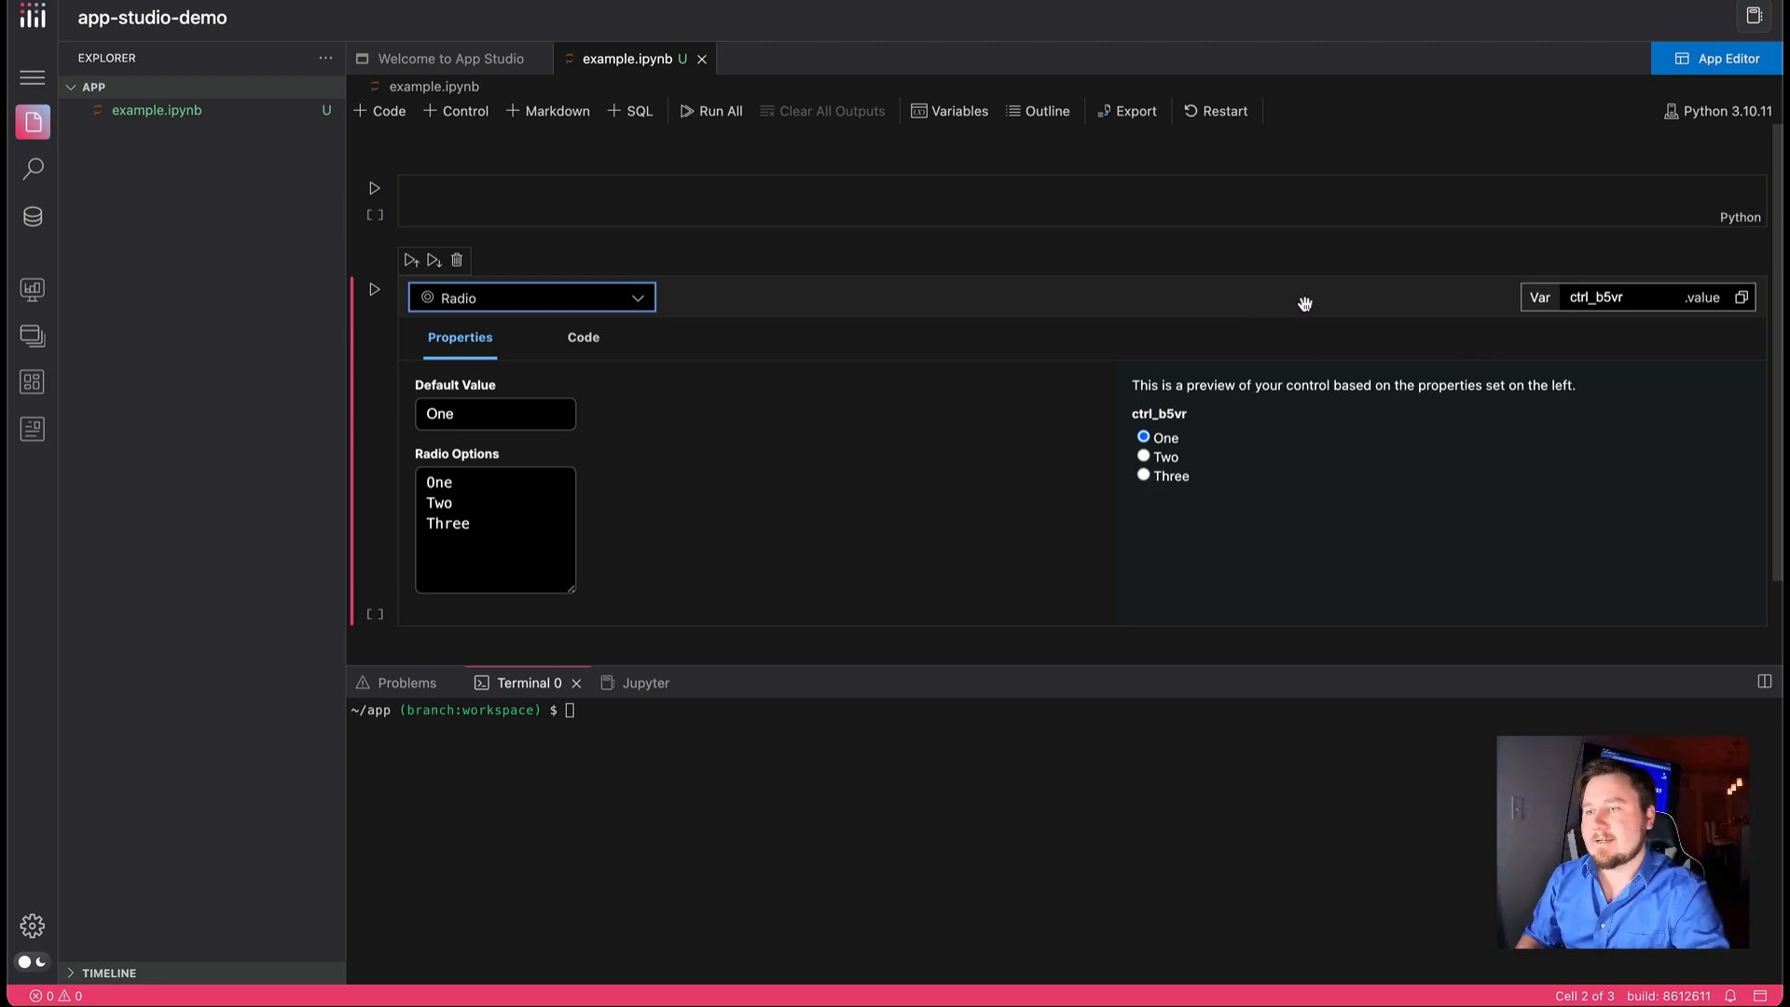
mouse_move(1312, 262)
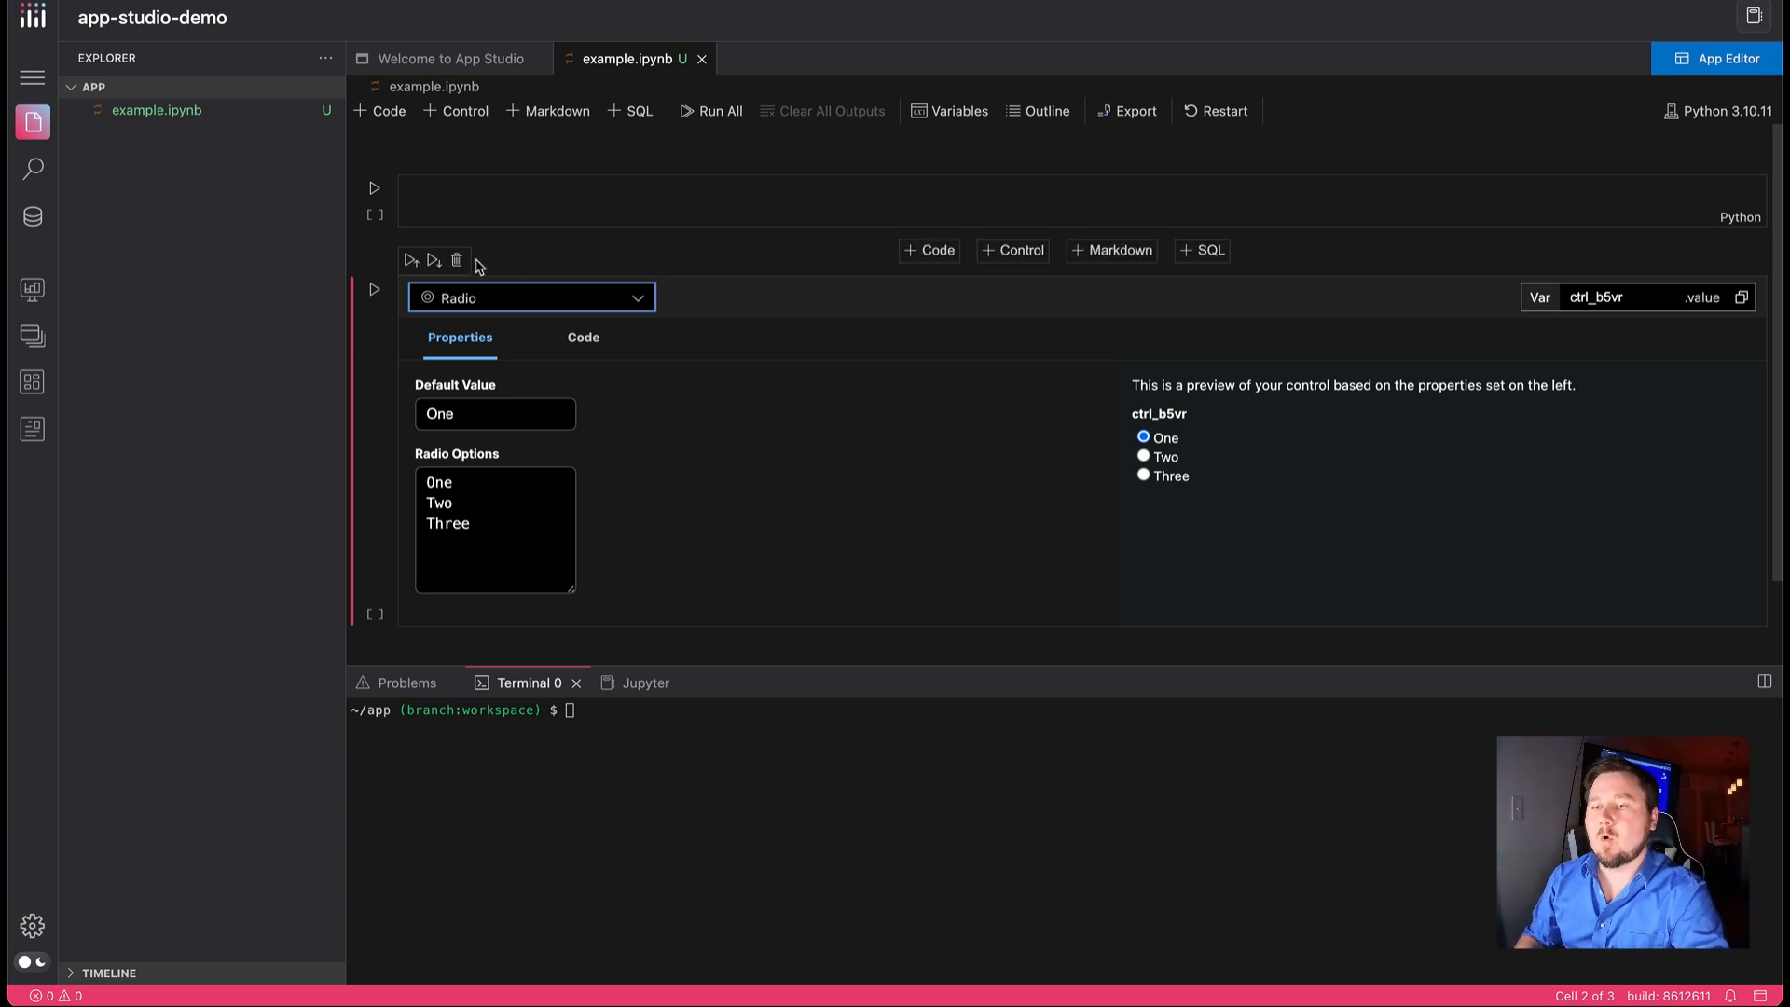
click(457, 261)
Insert a Markdown cell with the heading "# hello" between the code cells, render it, and delete it
mouse_move(602, 261)
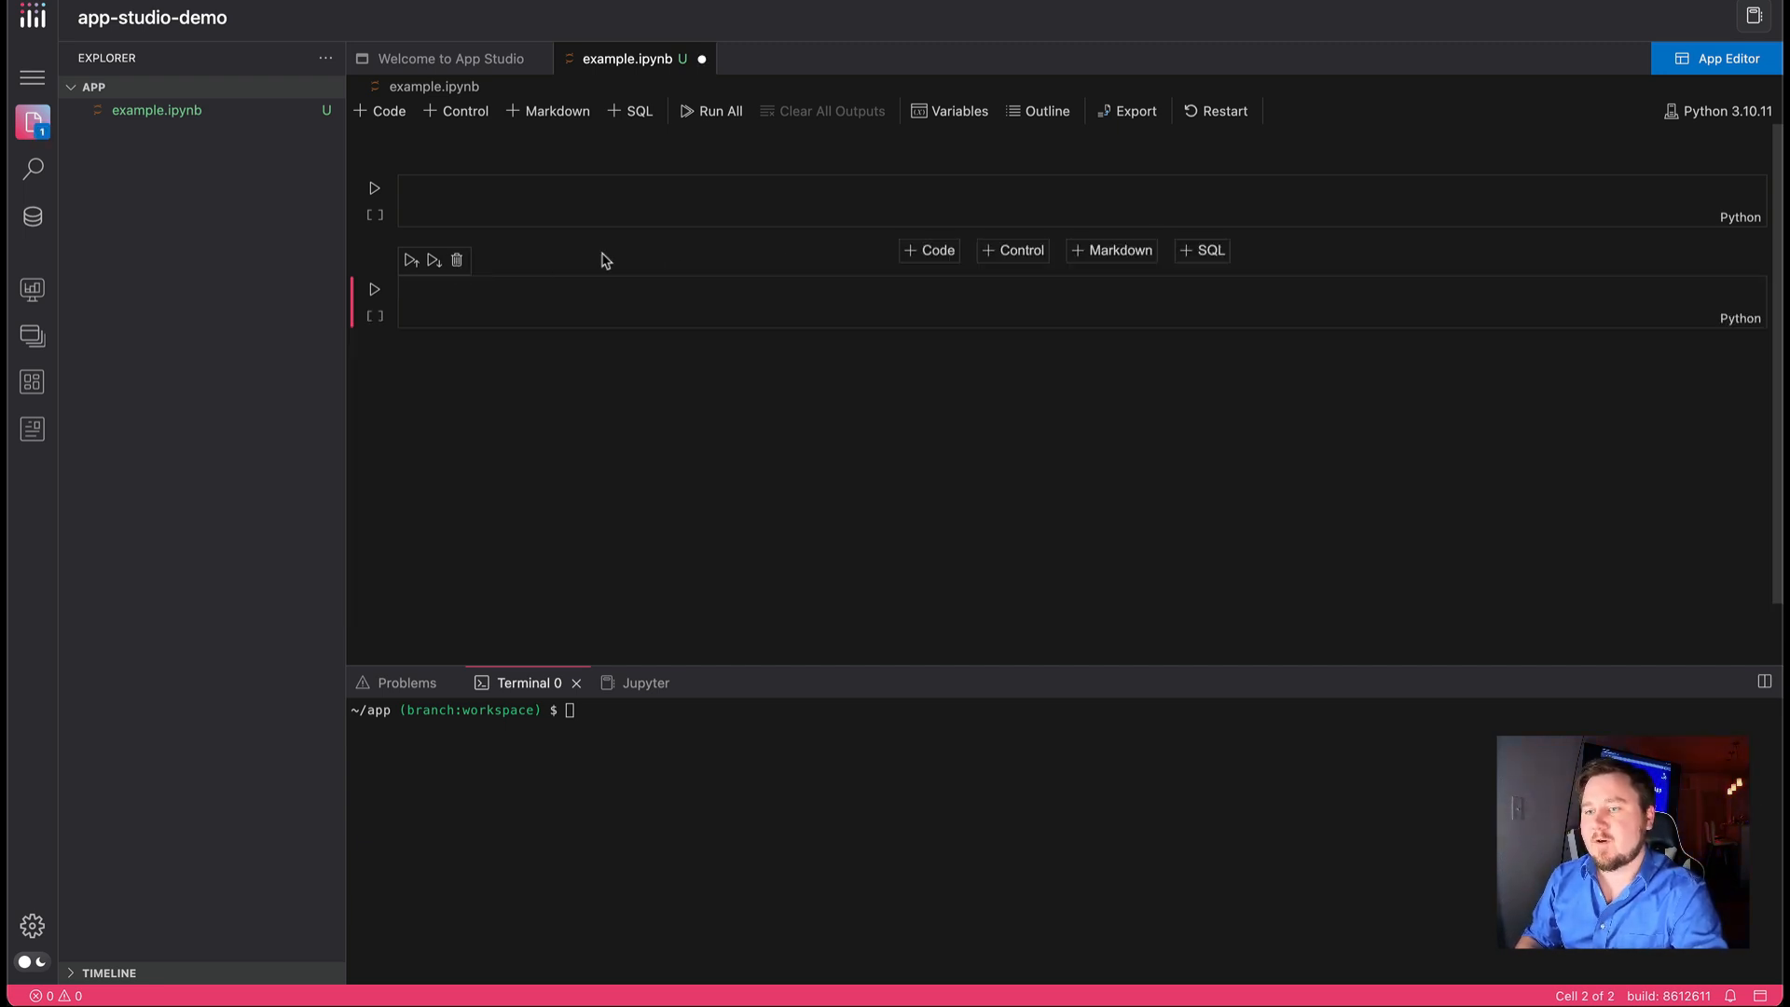
click(1119, 250)
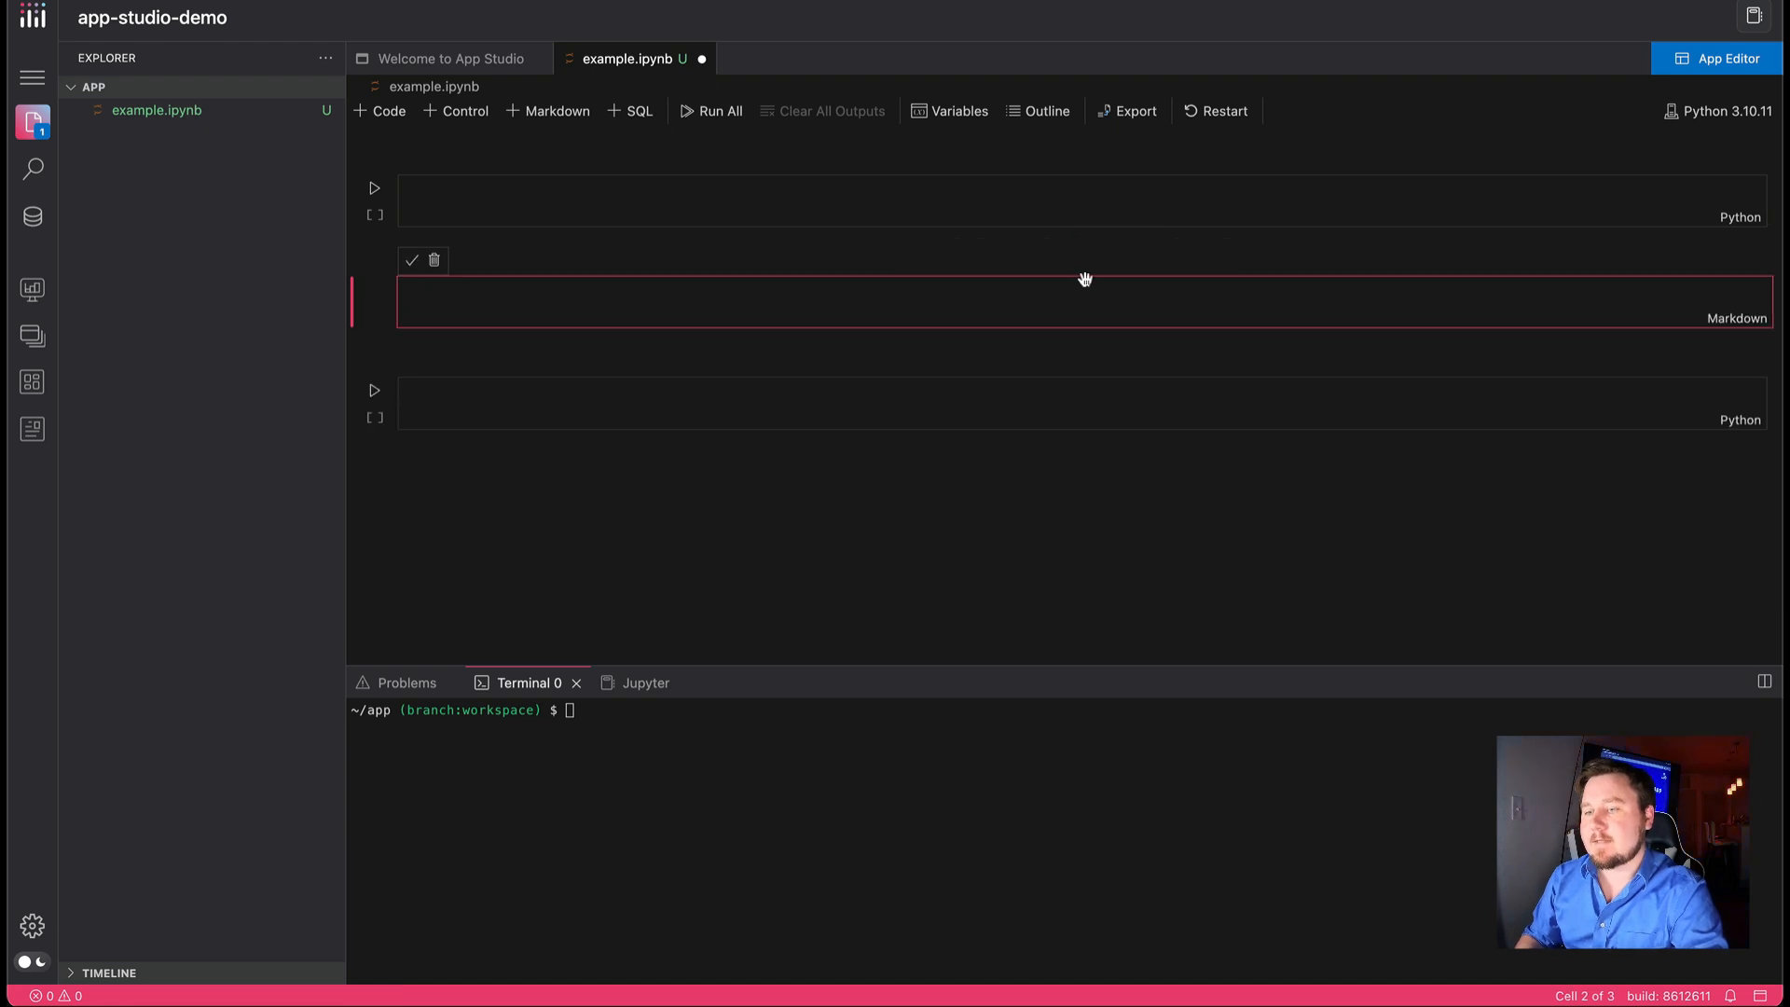
text(# hellow)
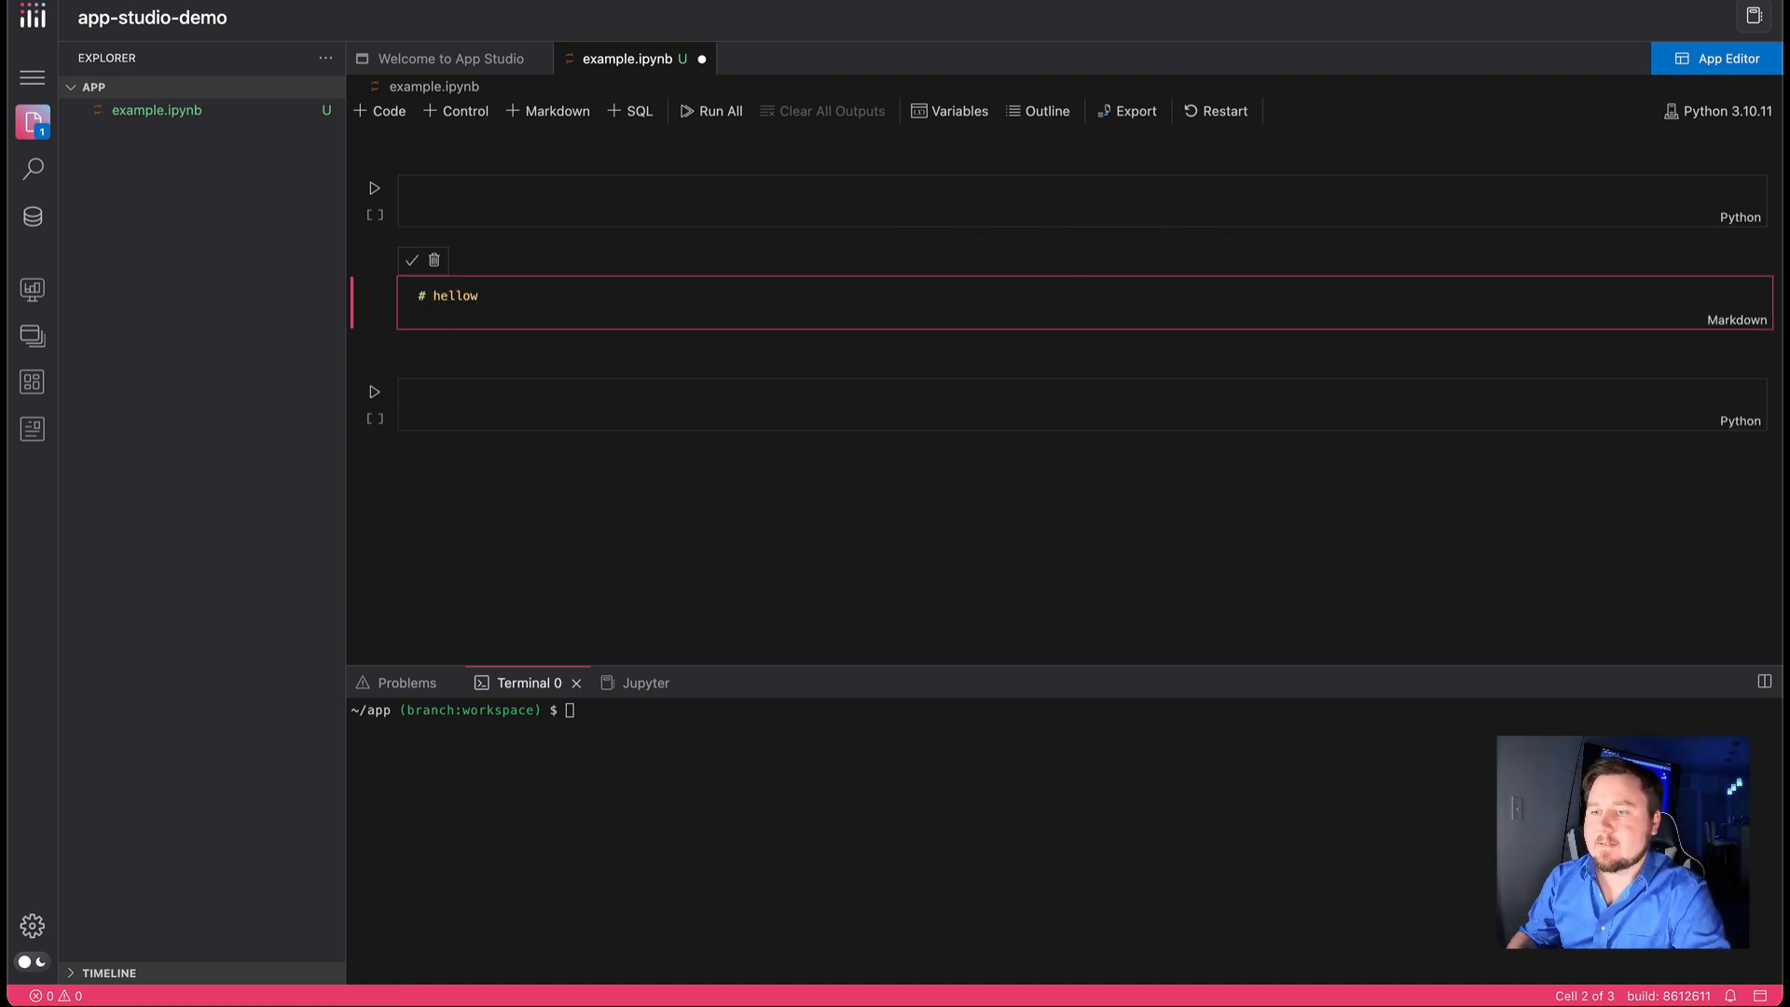
key(BackSpace)
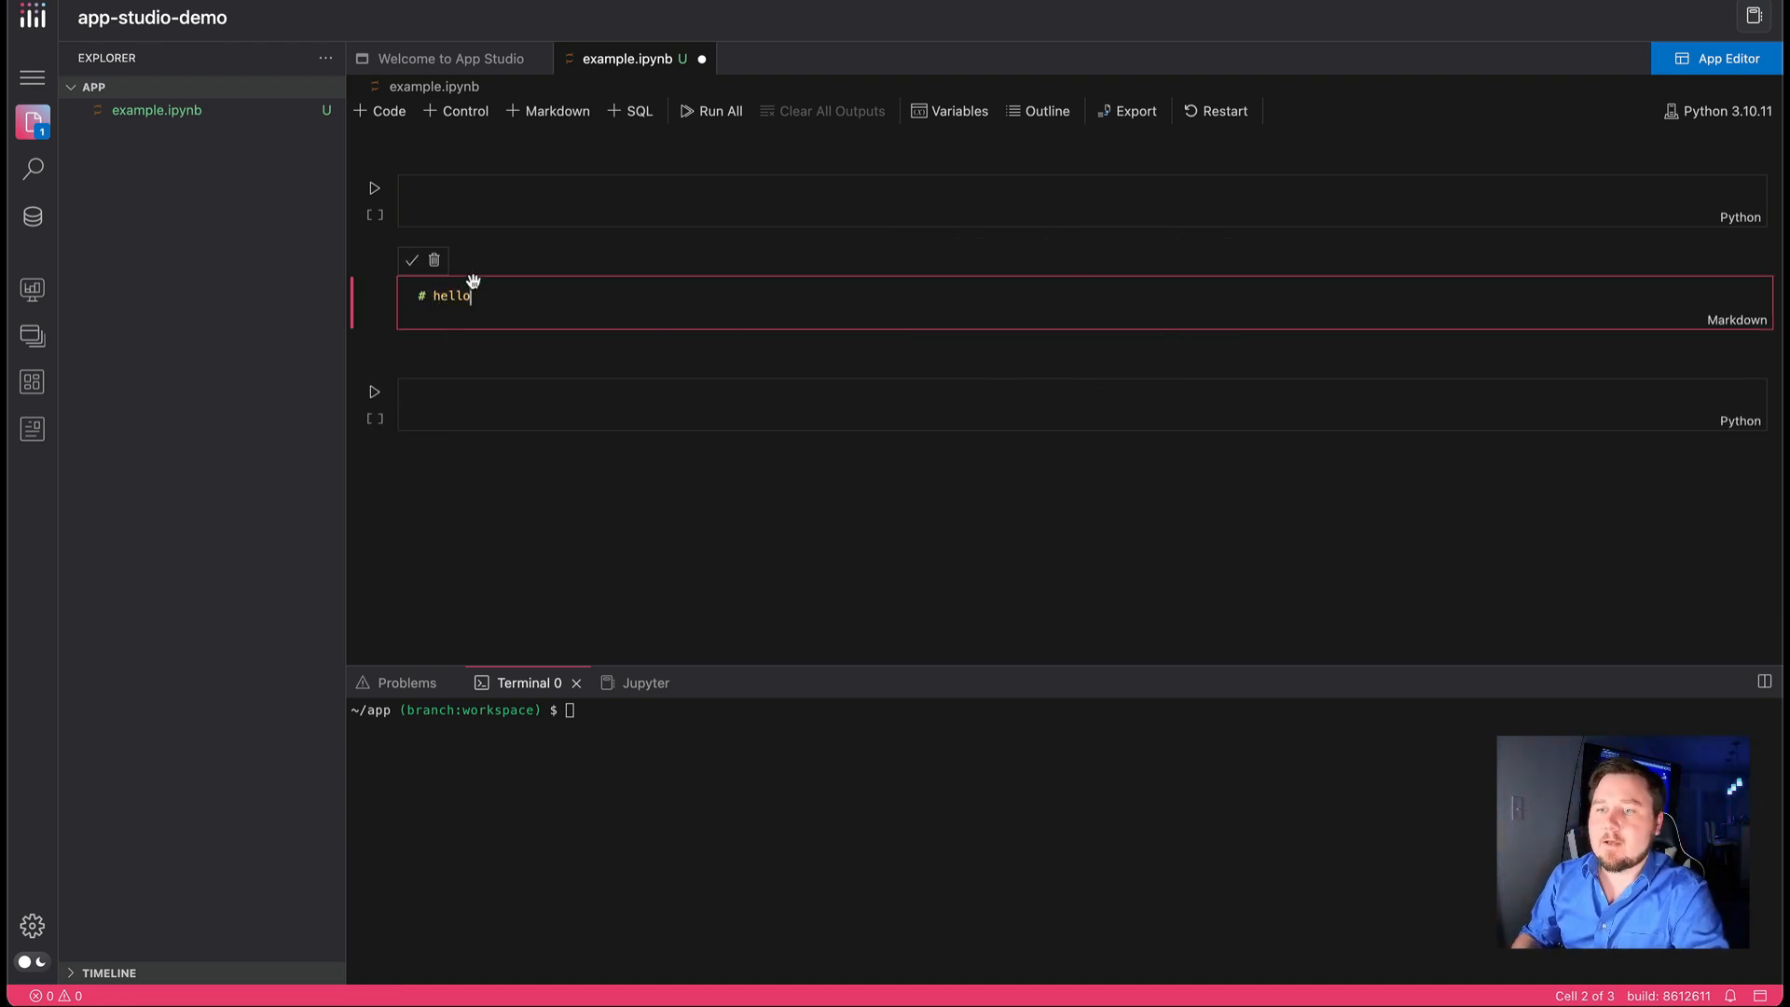
click(411, 260)
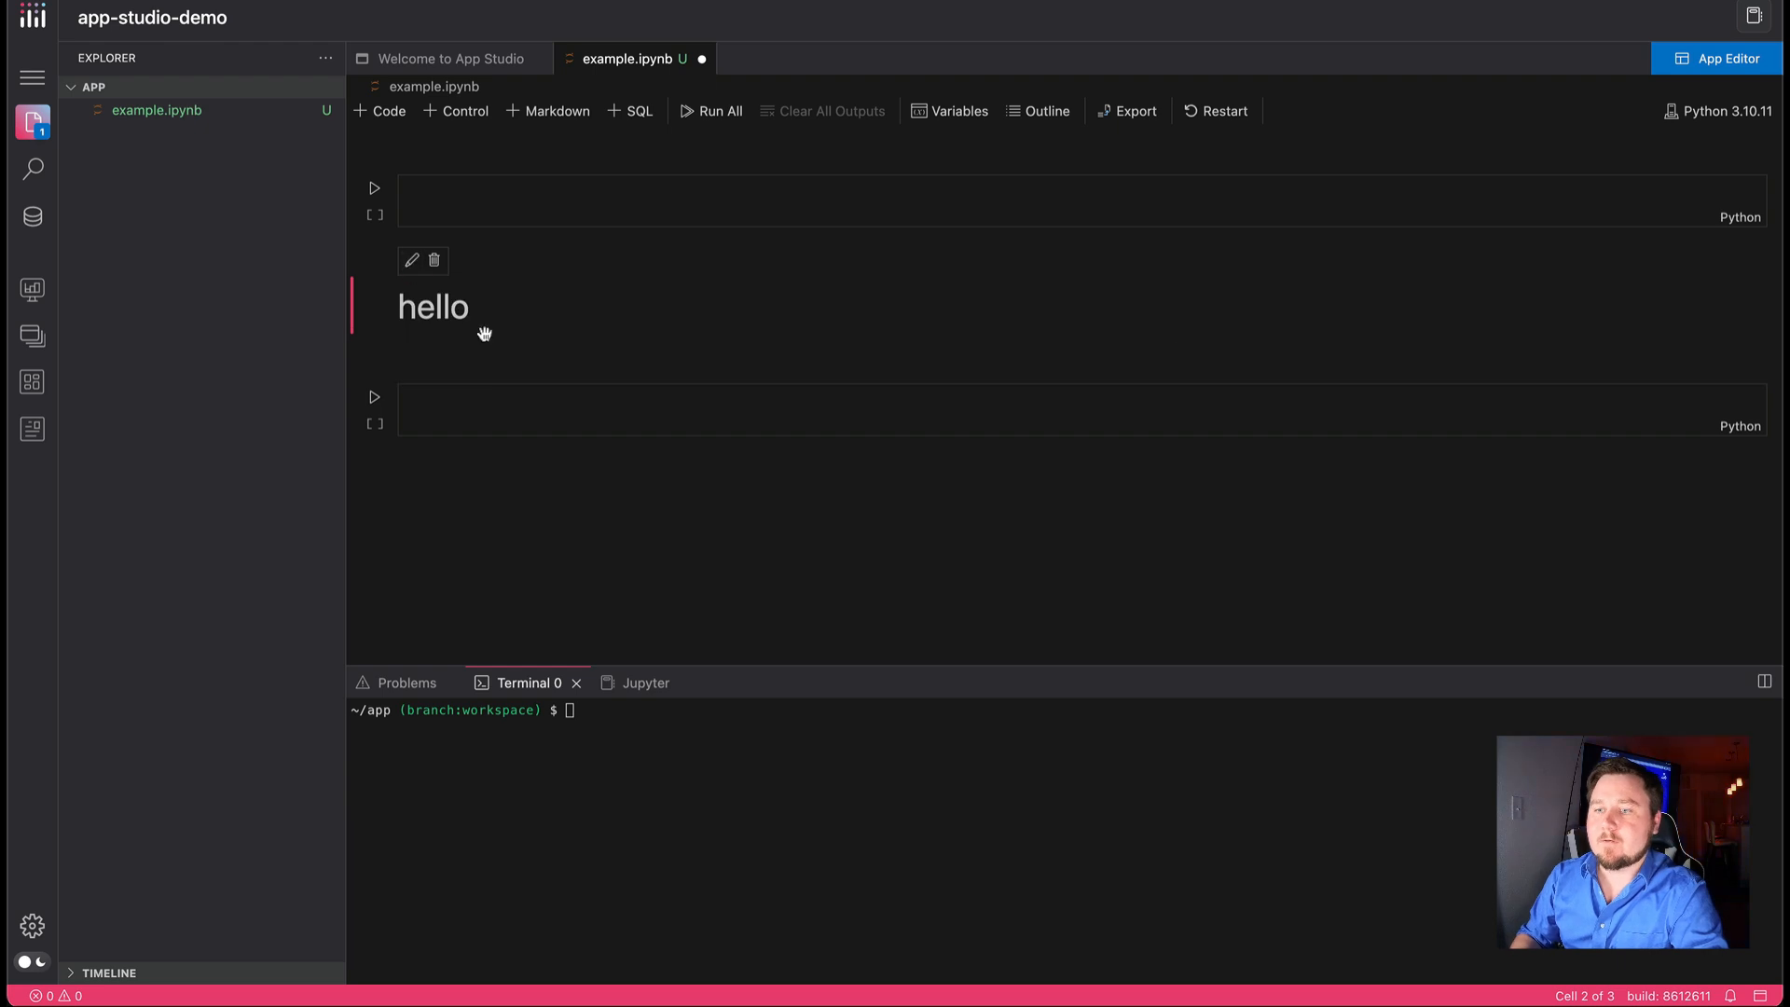
click(434, 261)
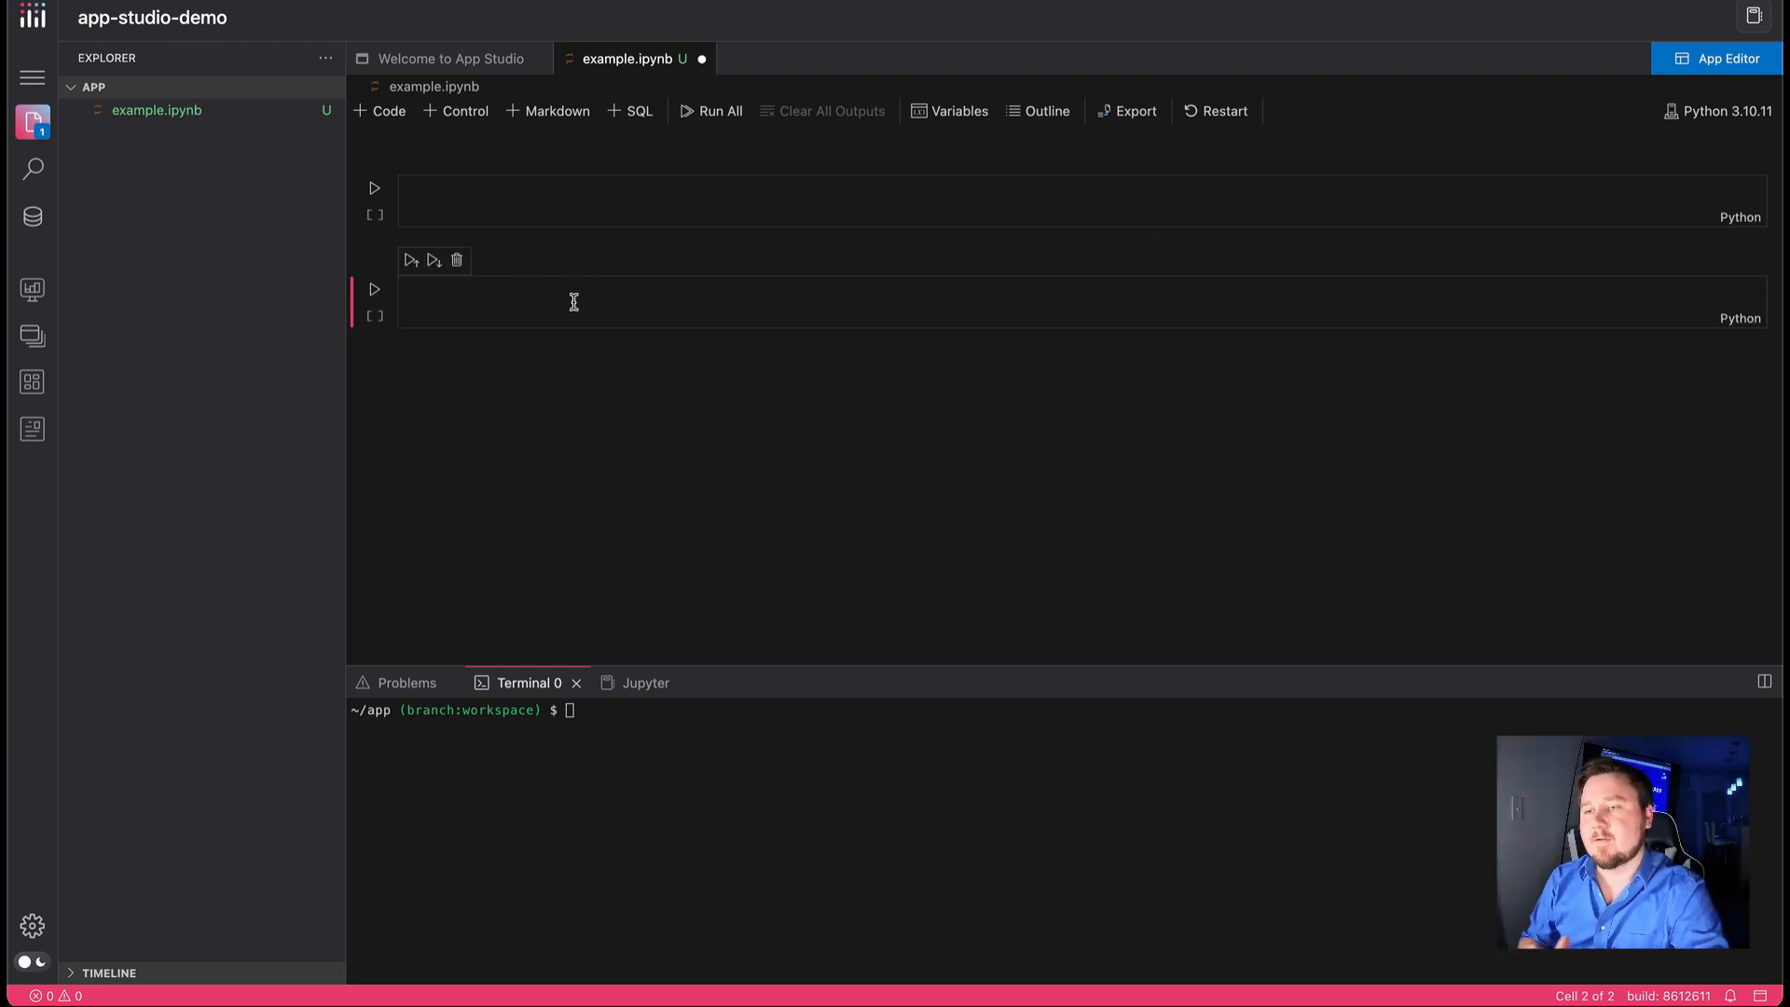
Save the example notebook with its two empty code cells and close it
key(ctrl+s)
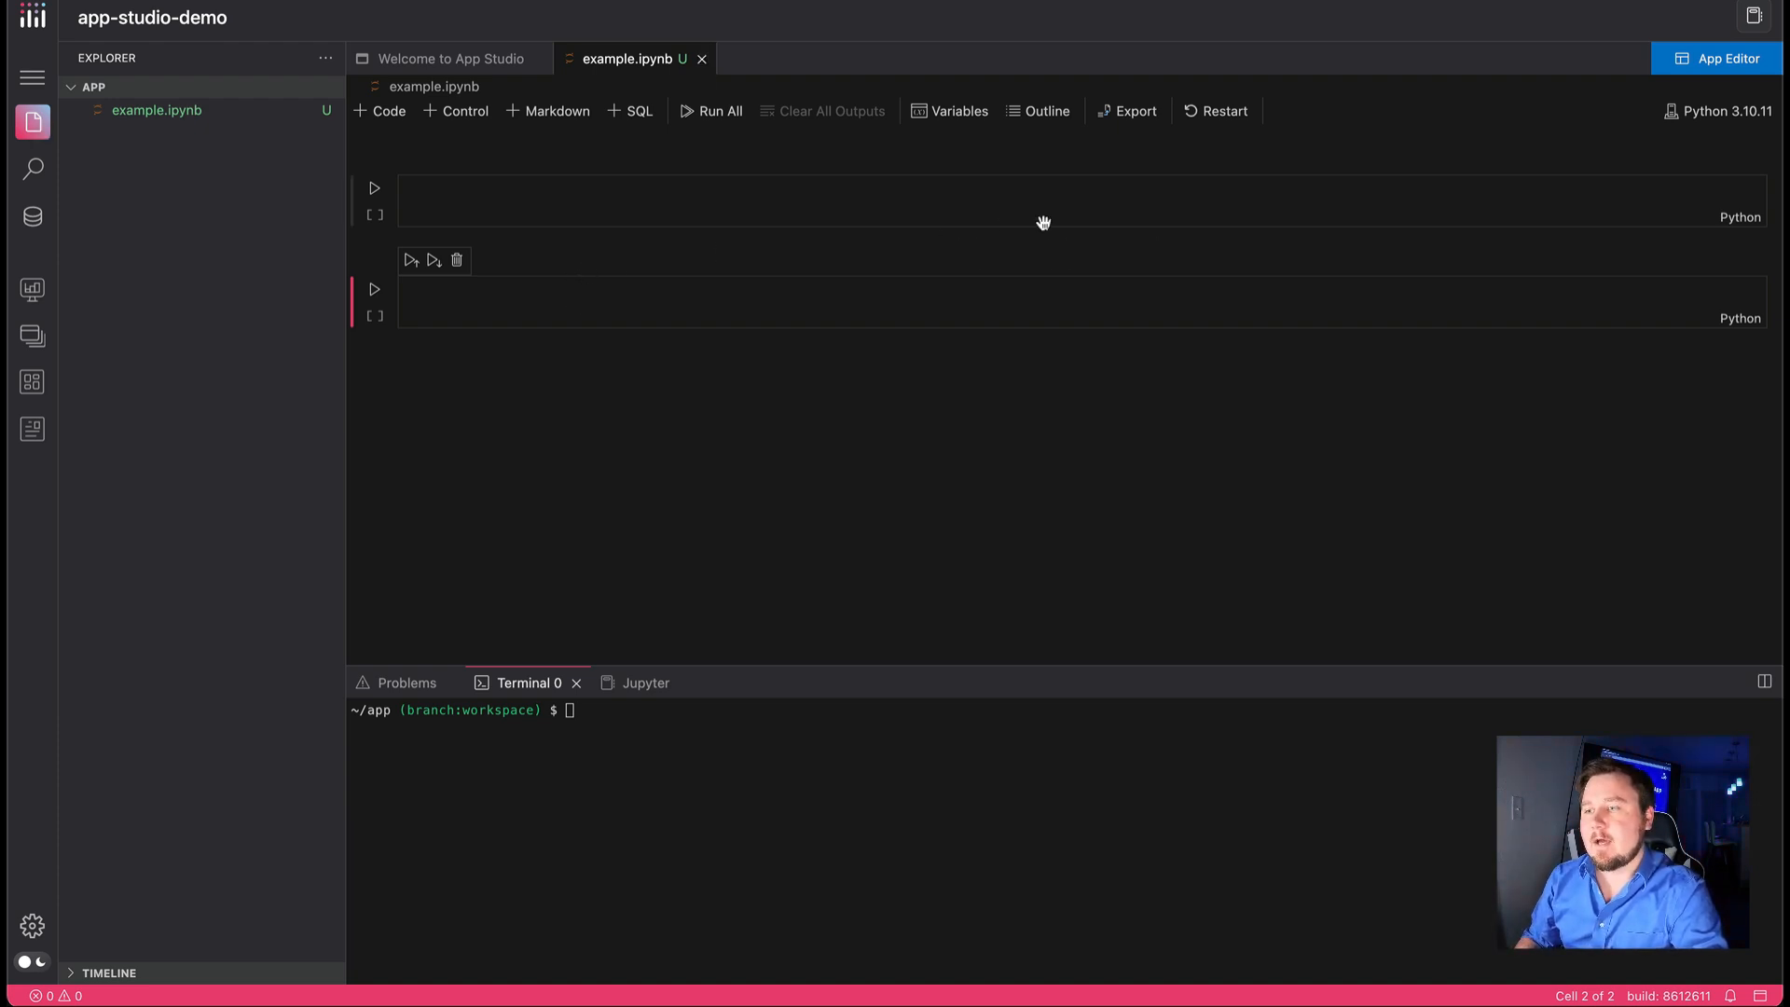
mouse_move(1139, 265)
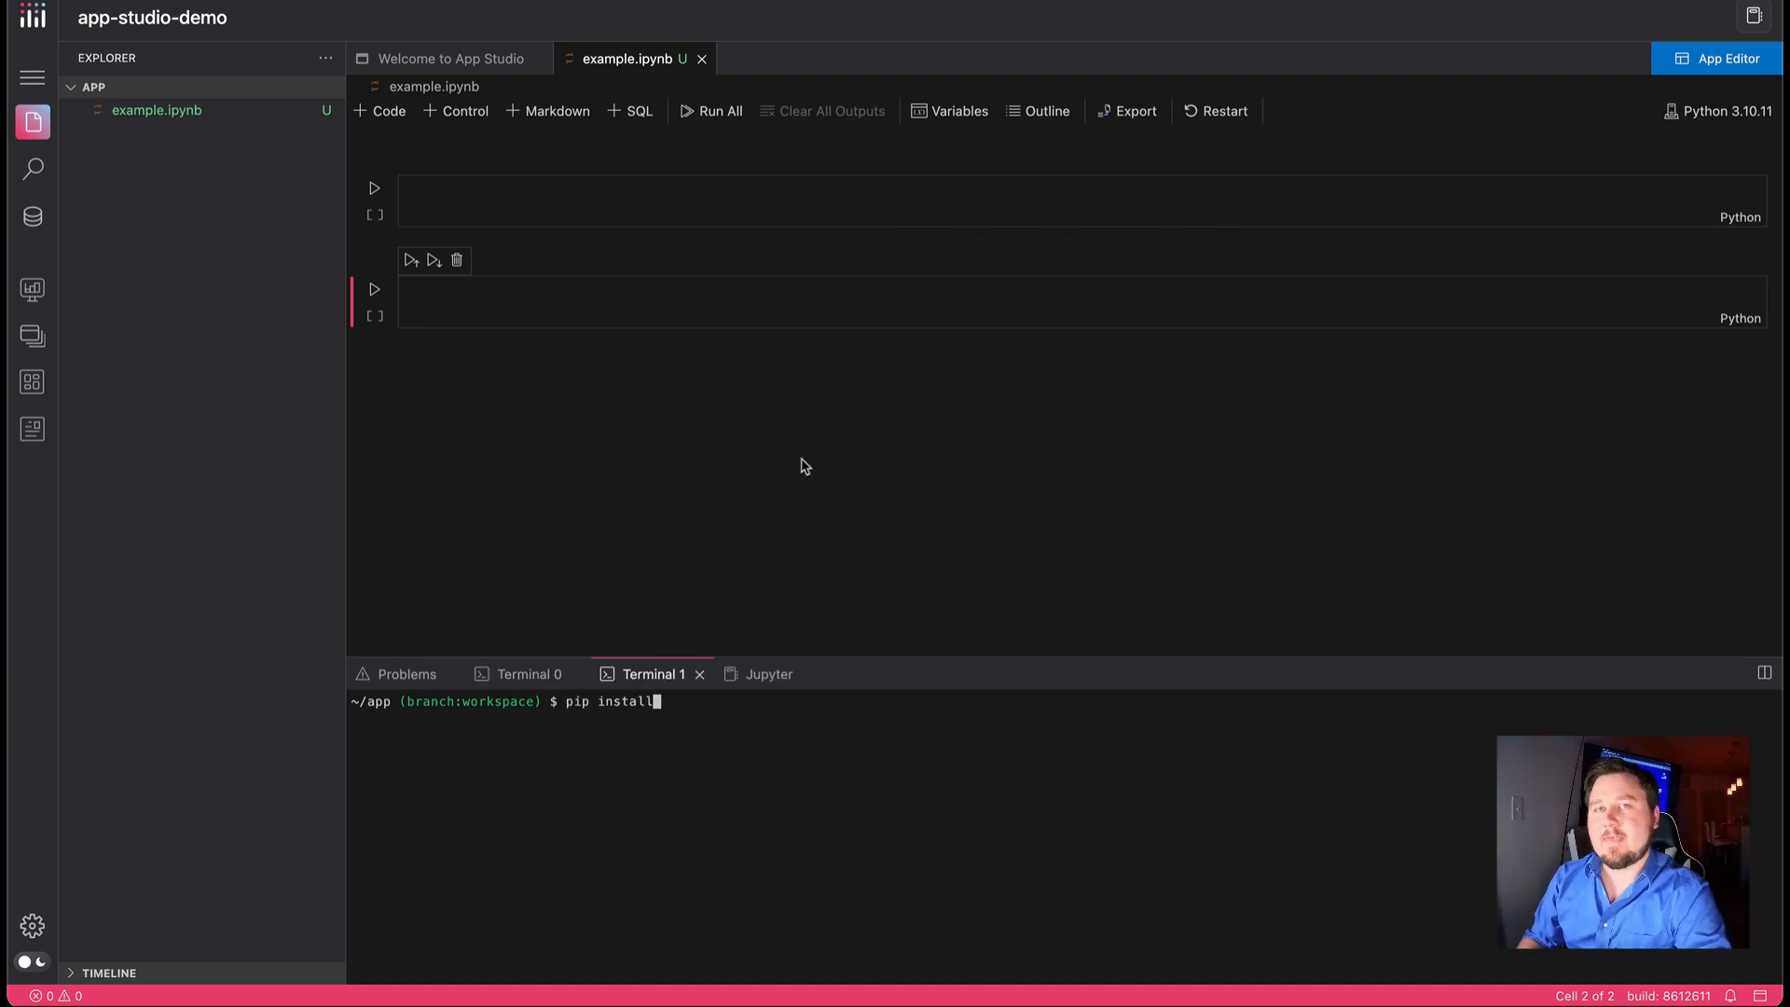
click(702, 60)
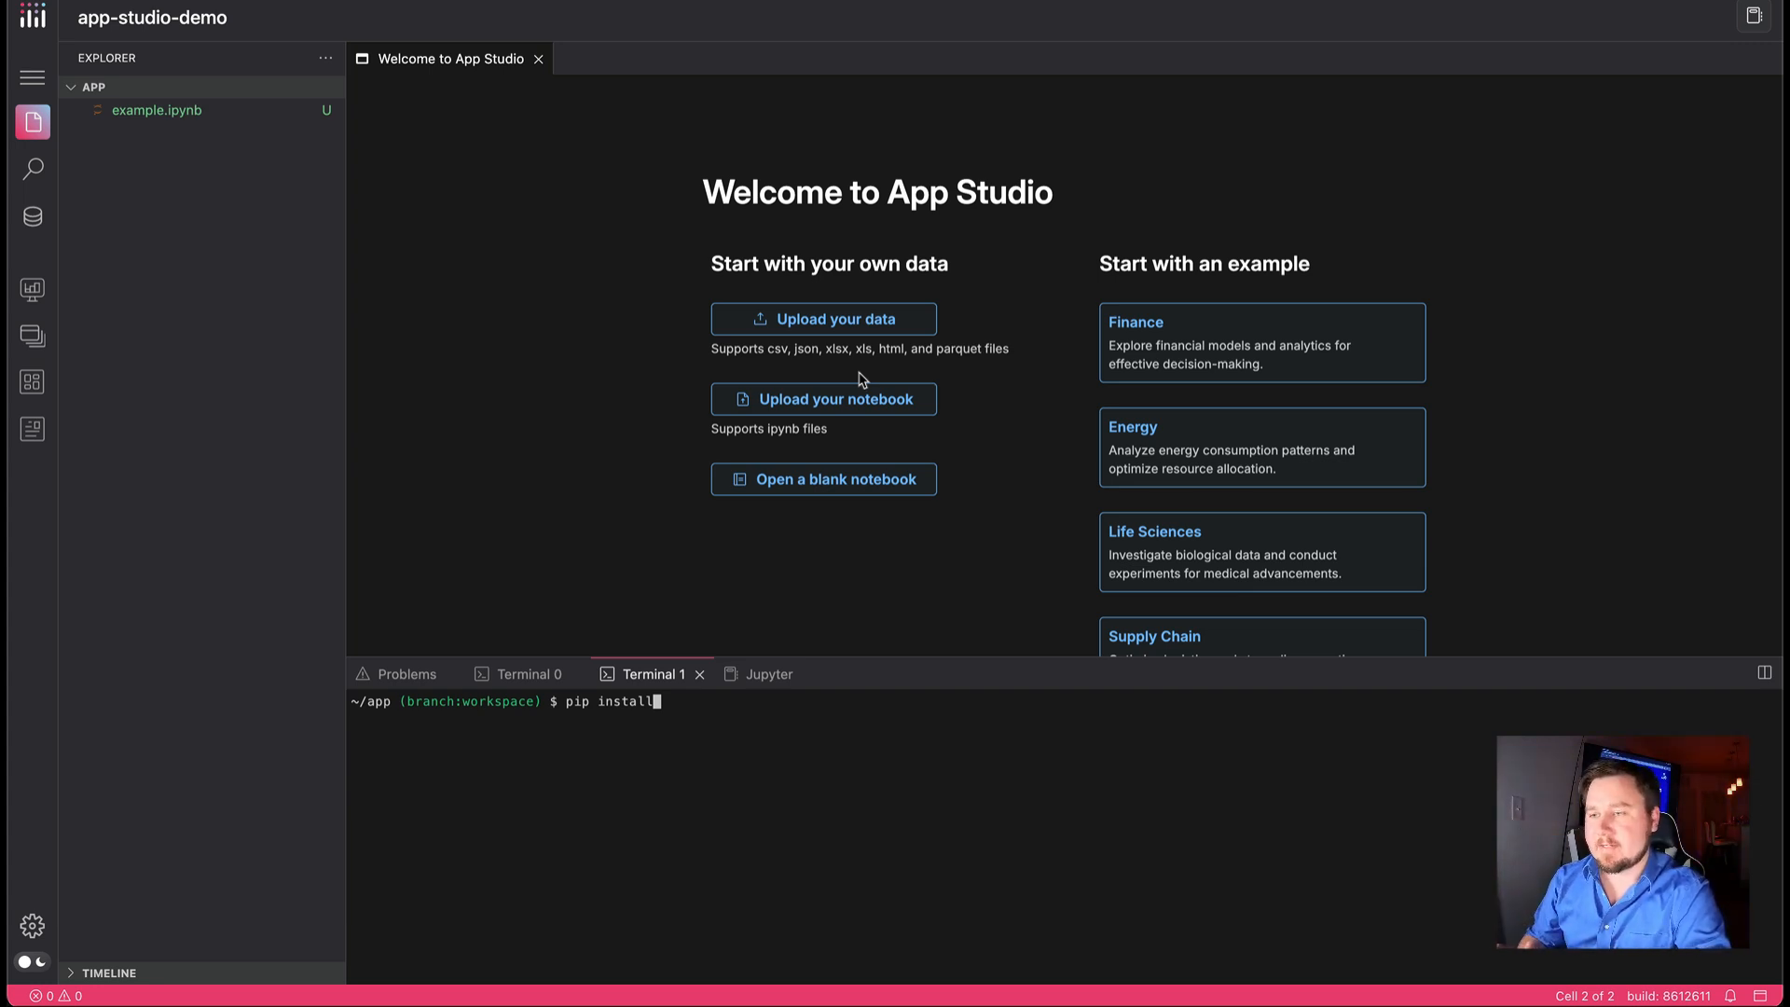
Upload placement-data.csv from Downloads as the data source and run the generated cell that loads it
click(862, 322)
click(1036, 431)
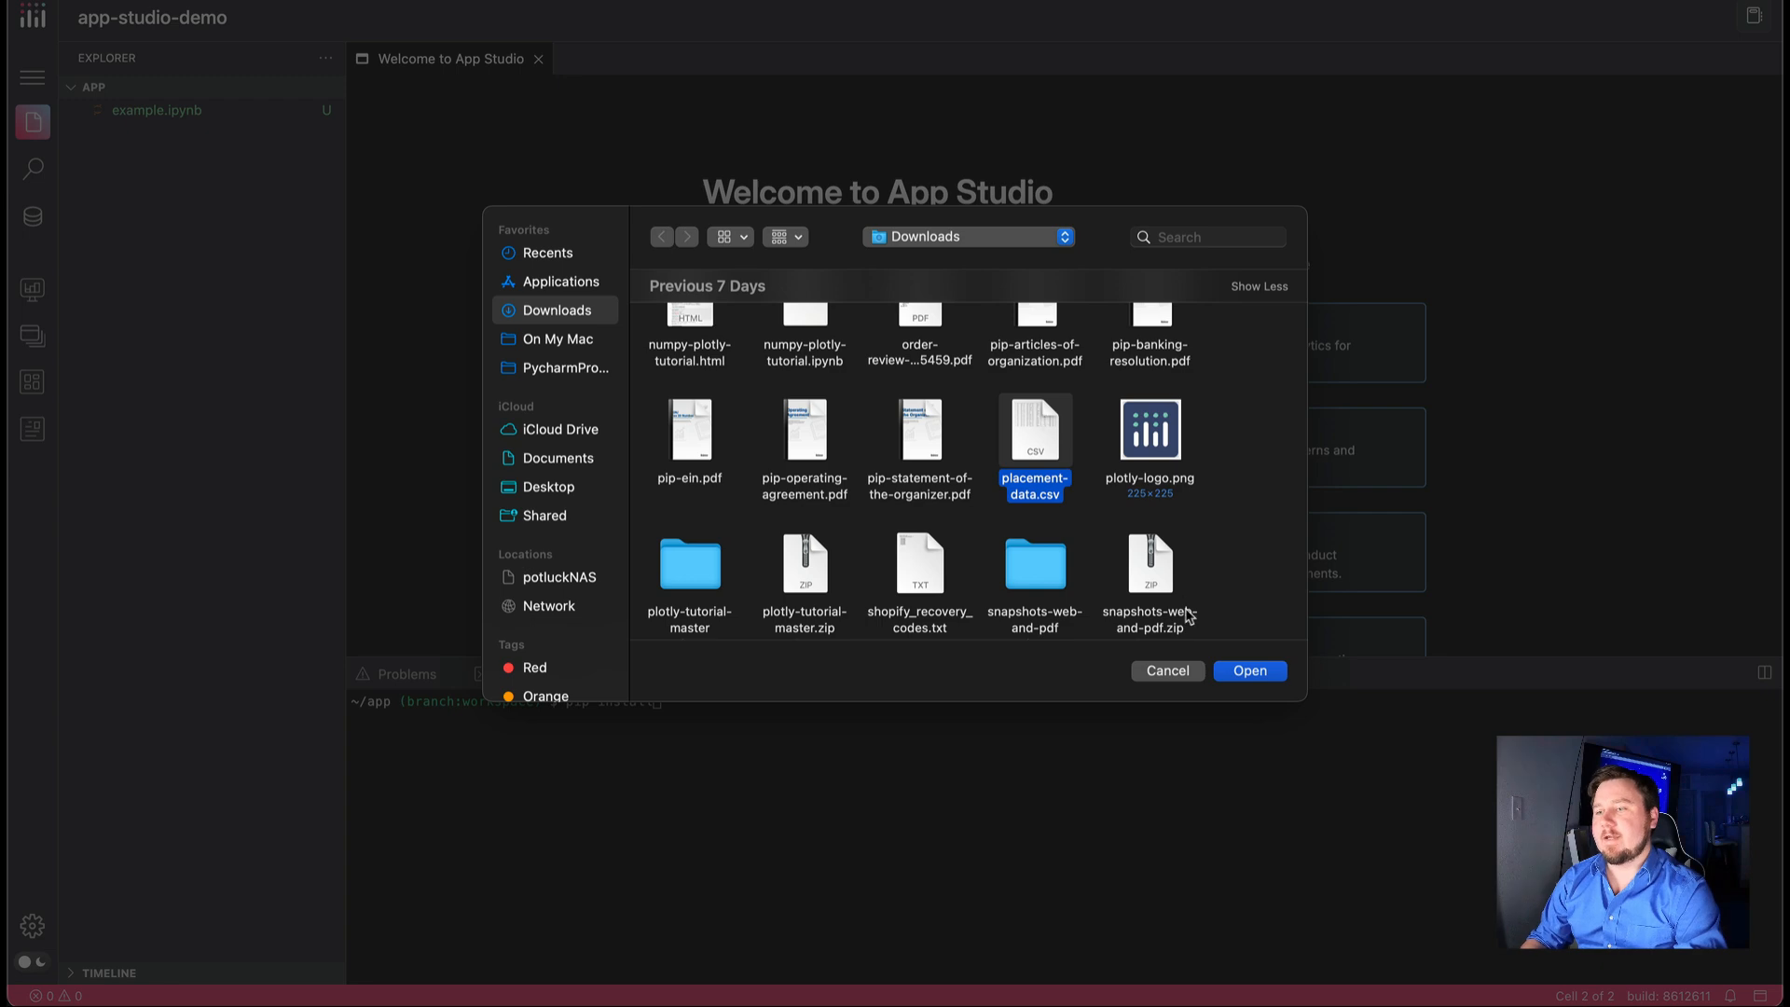
click(1249, 672)
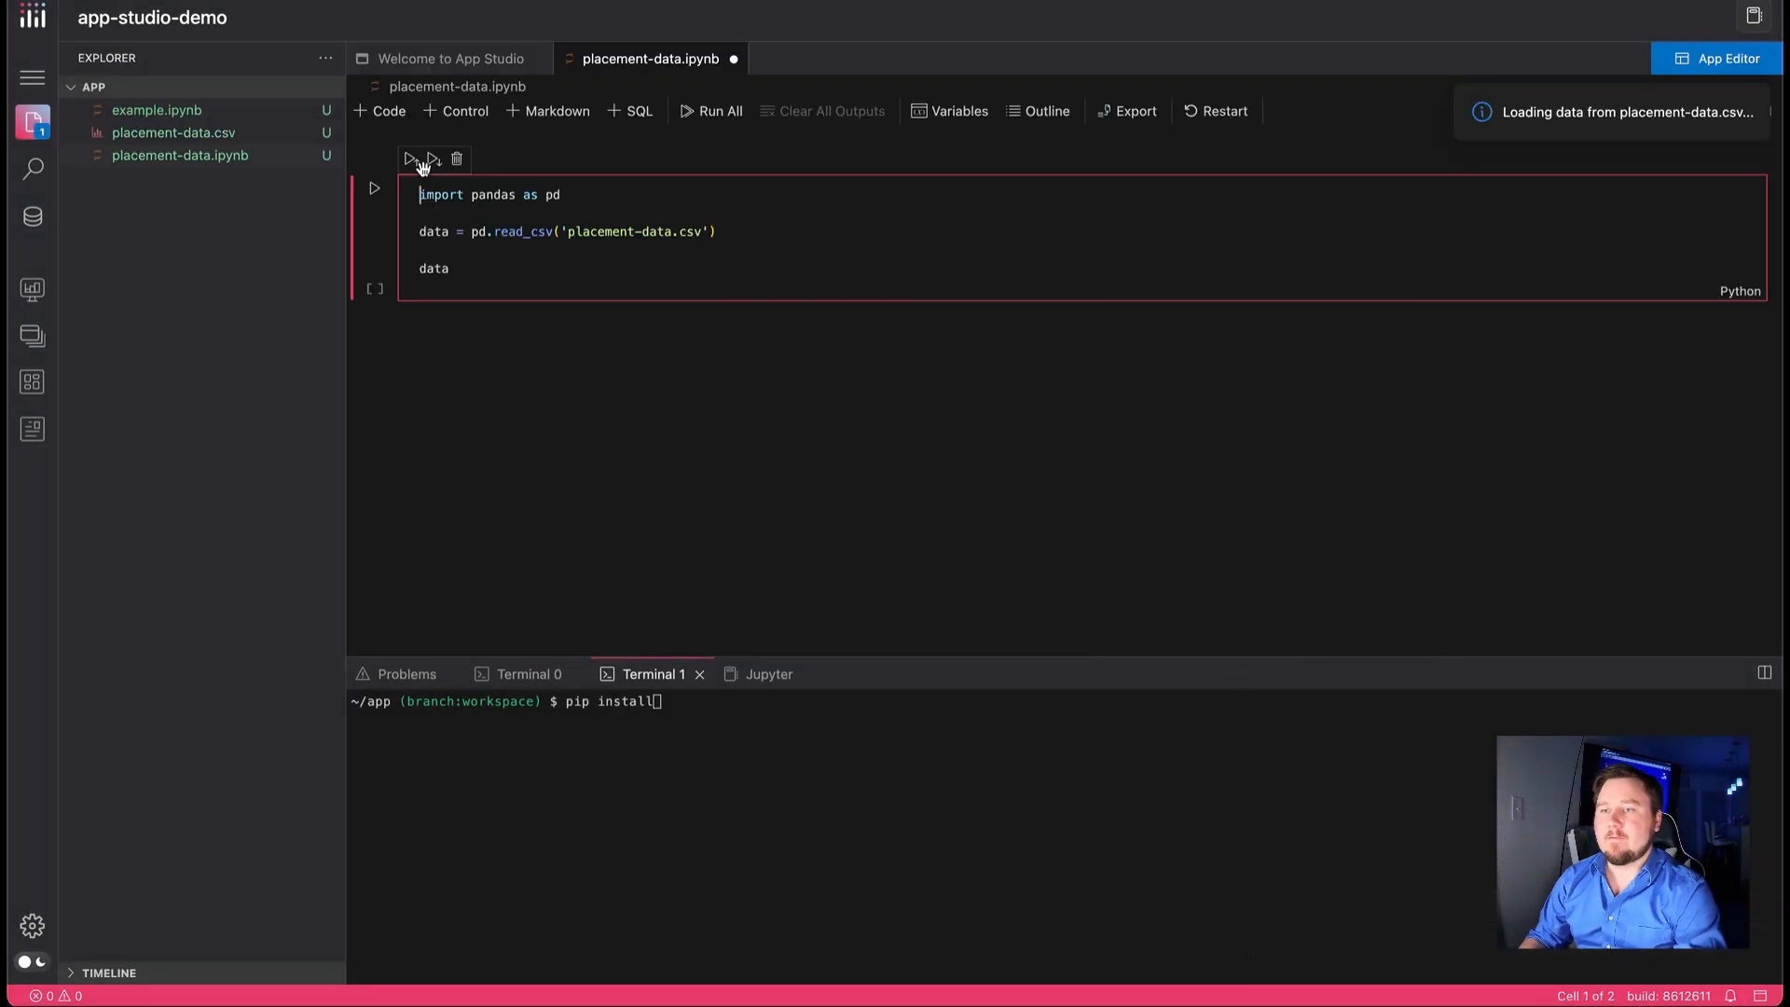
click(373, 187)
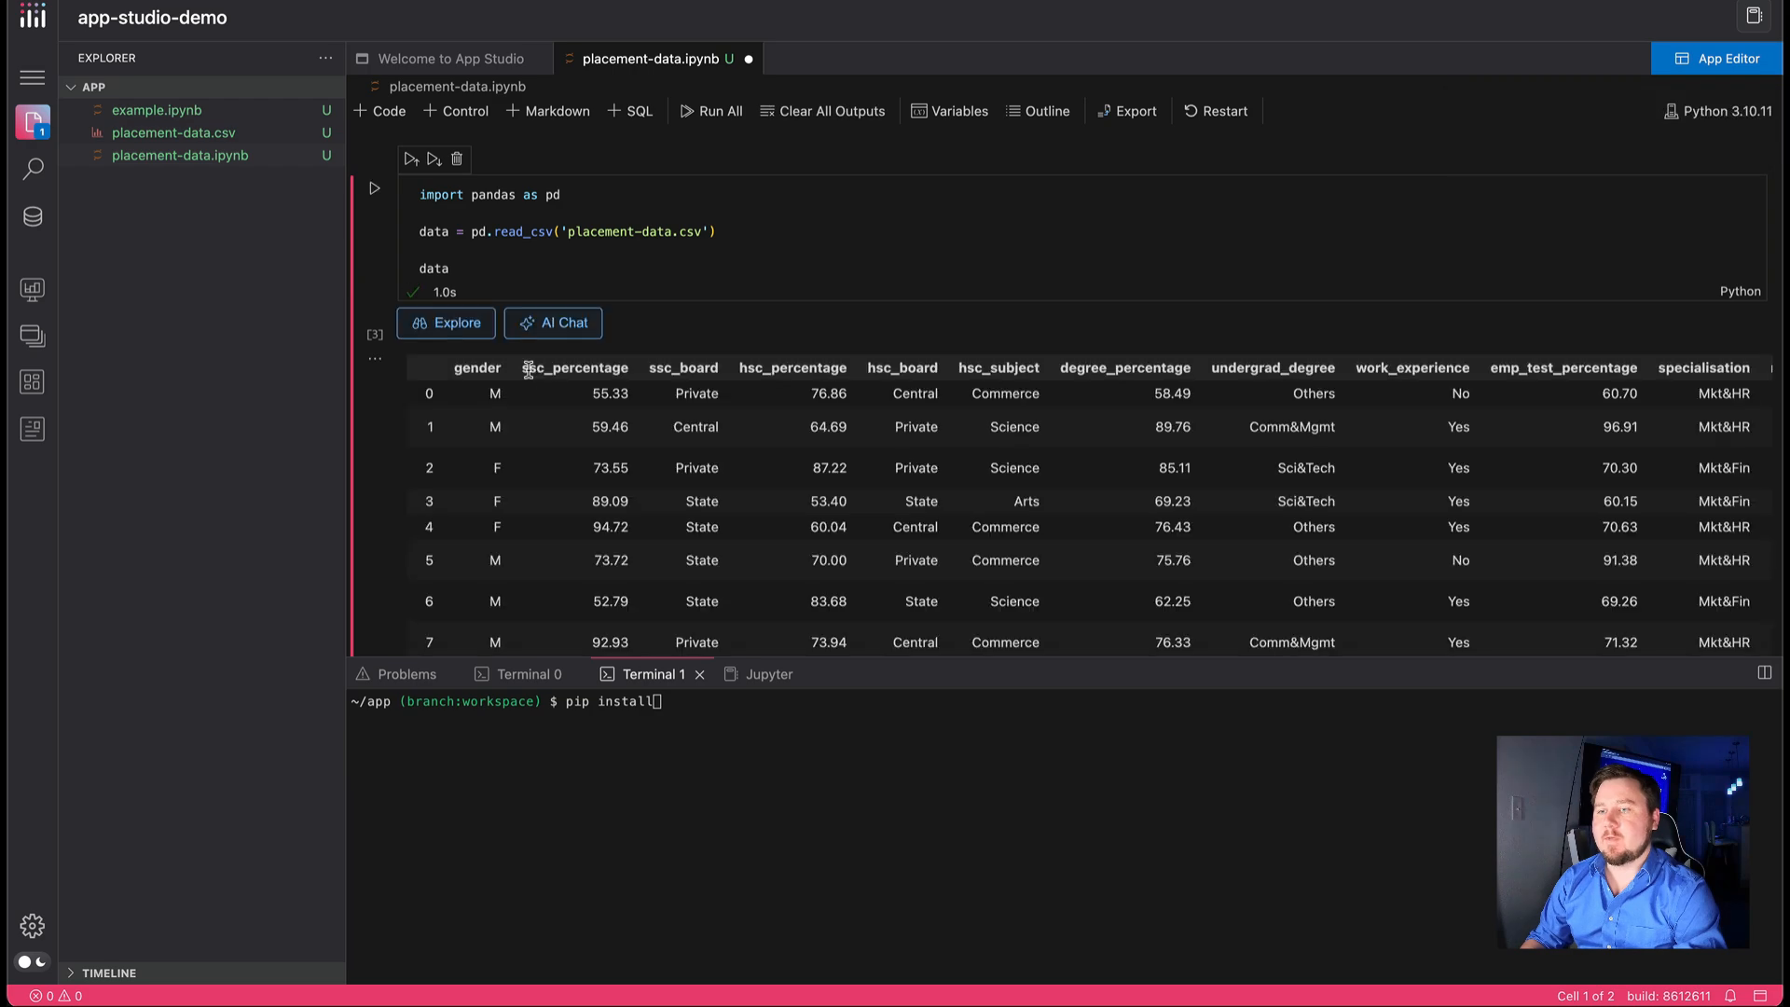
scroll(578, 480, down, 5)
scroll(578, 480, up, 5)
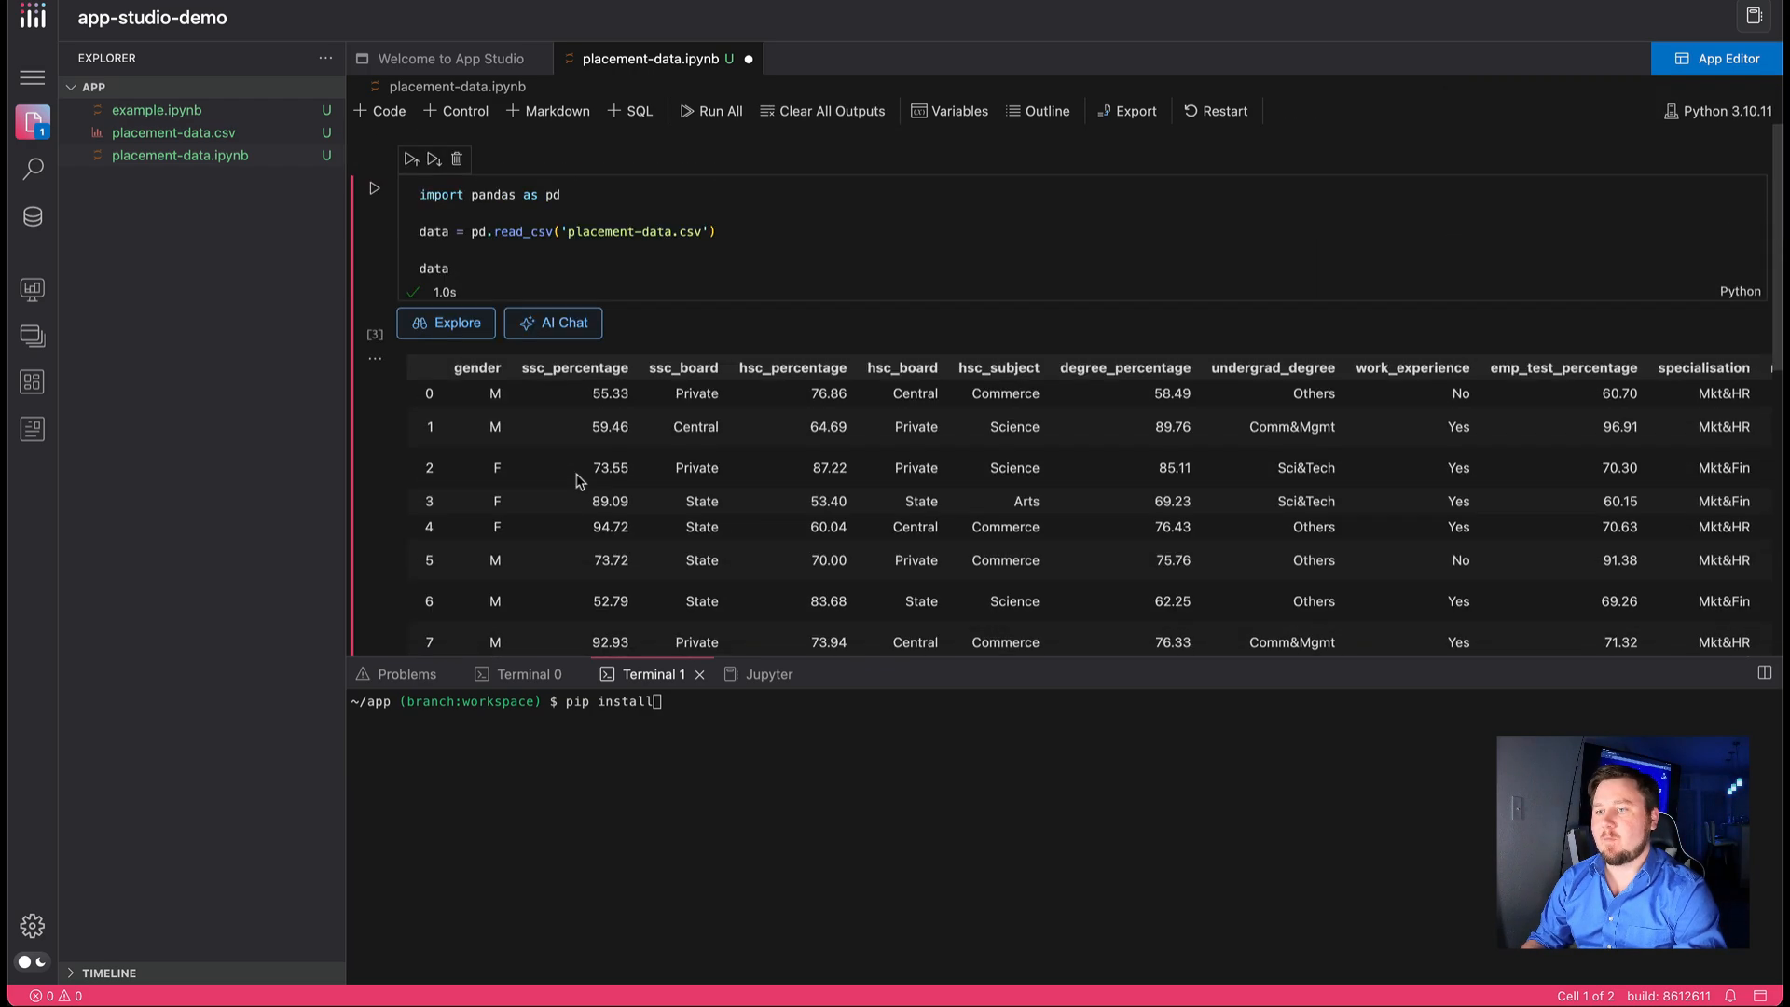
Explore the loaded data frame in Data Explorer and build a new chart of type Area
click(458, 326)
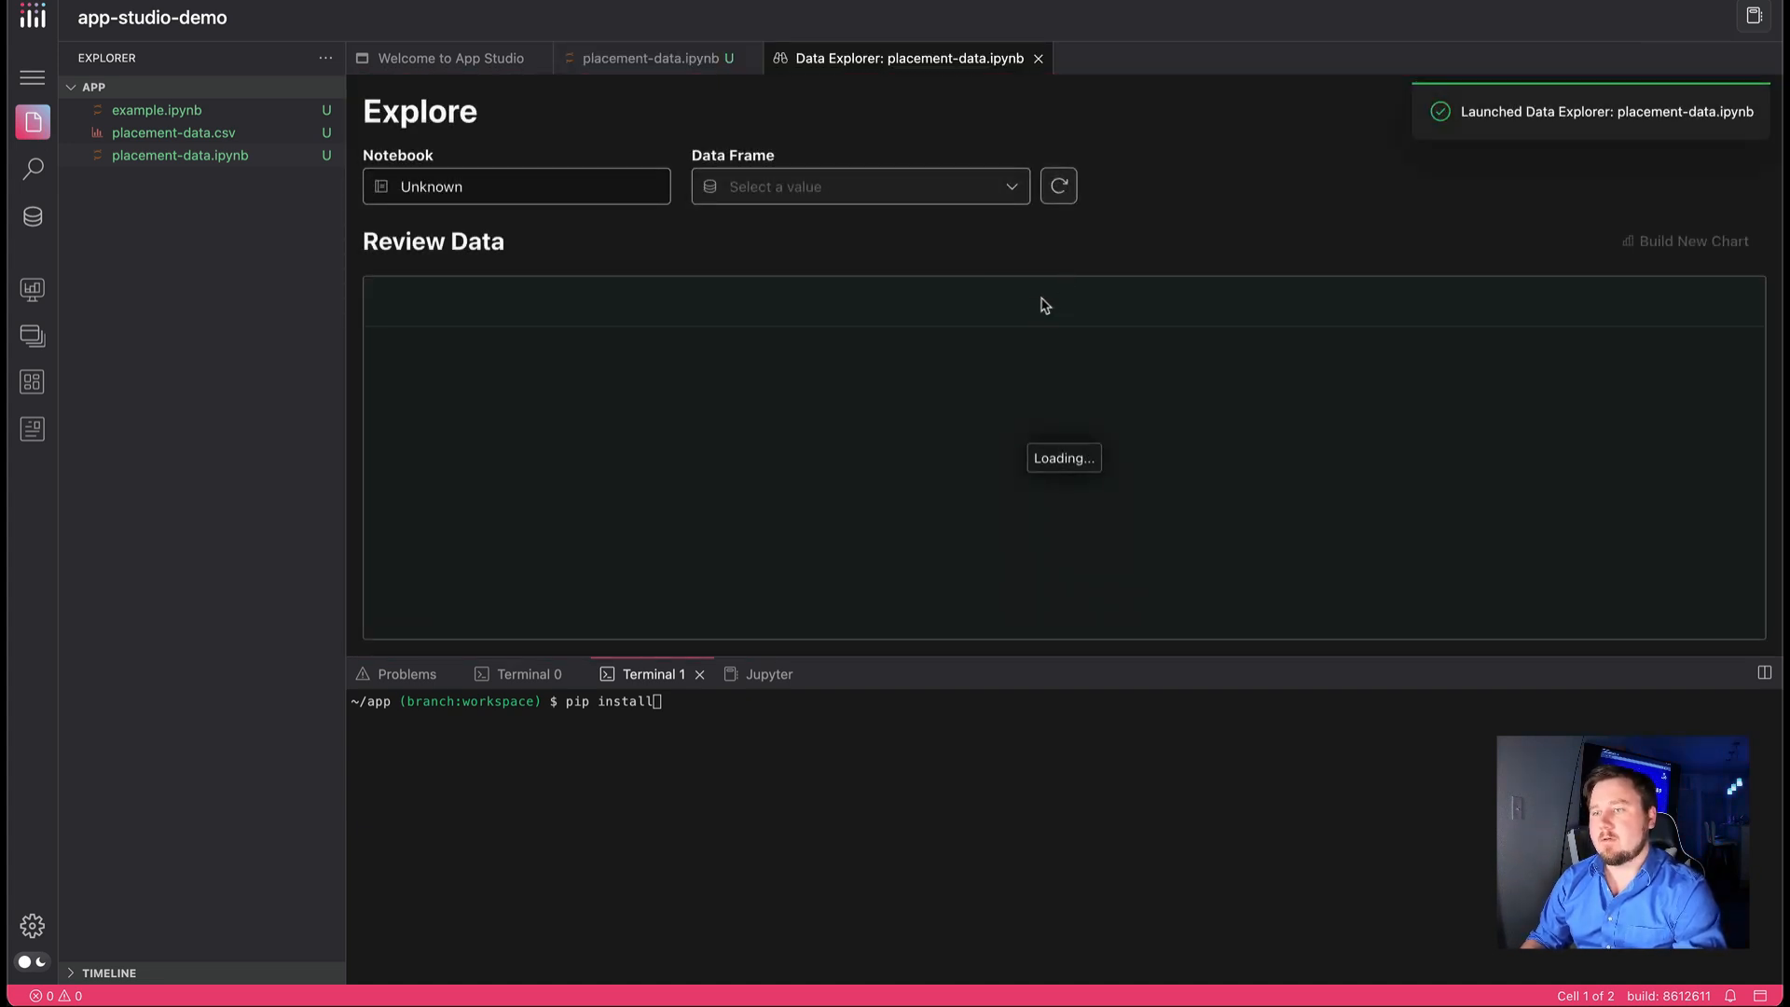
click(1713, 235)
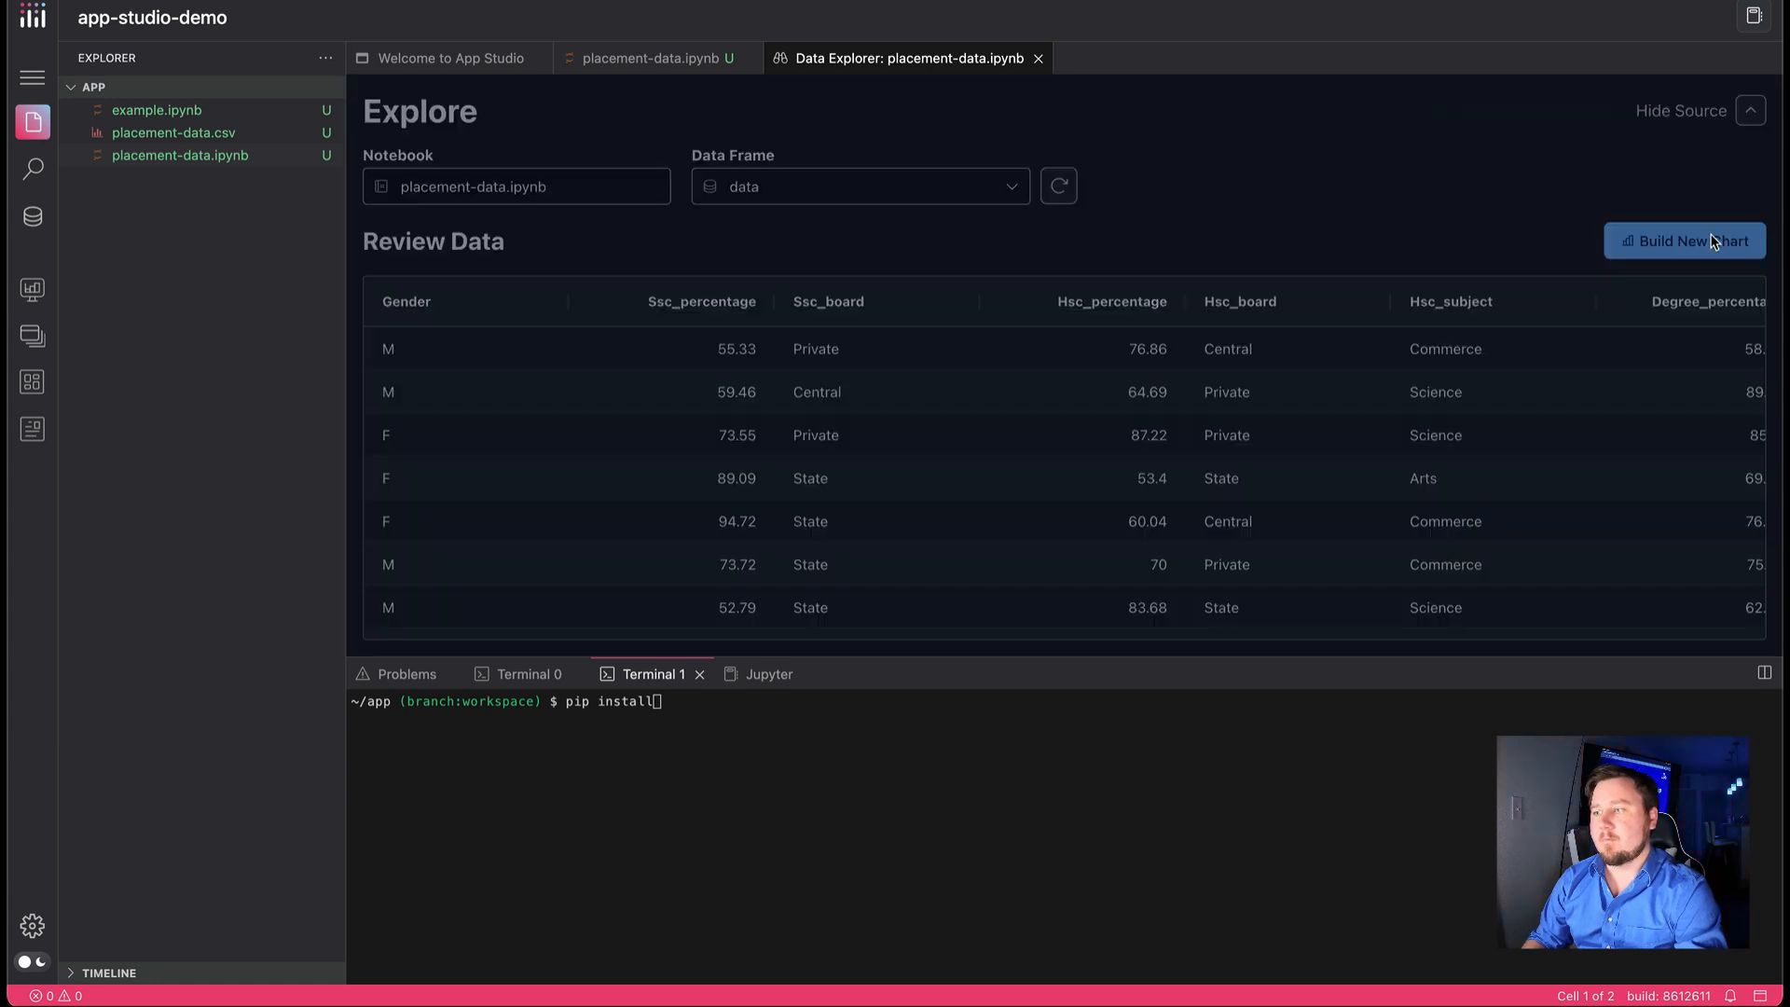
click(1443, 186)
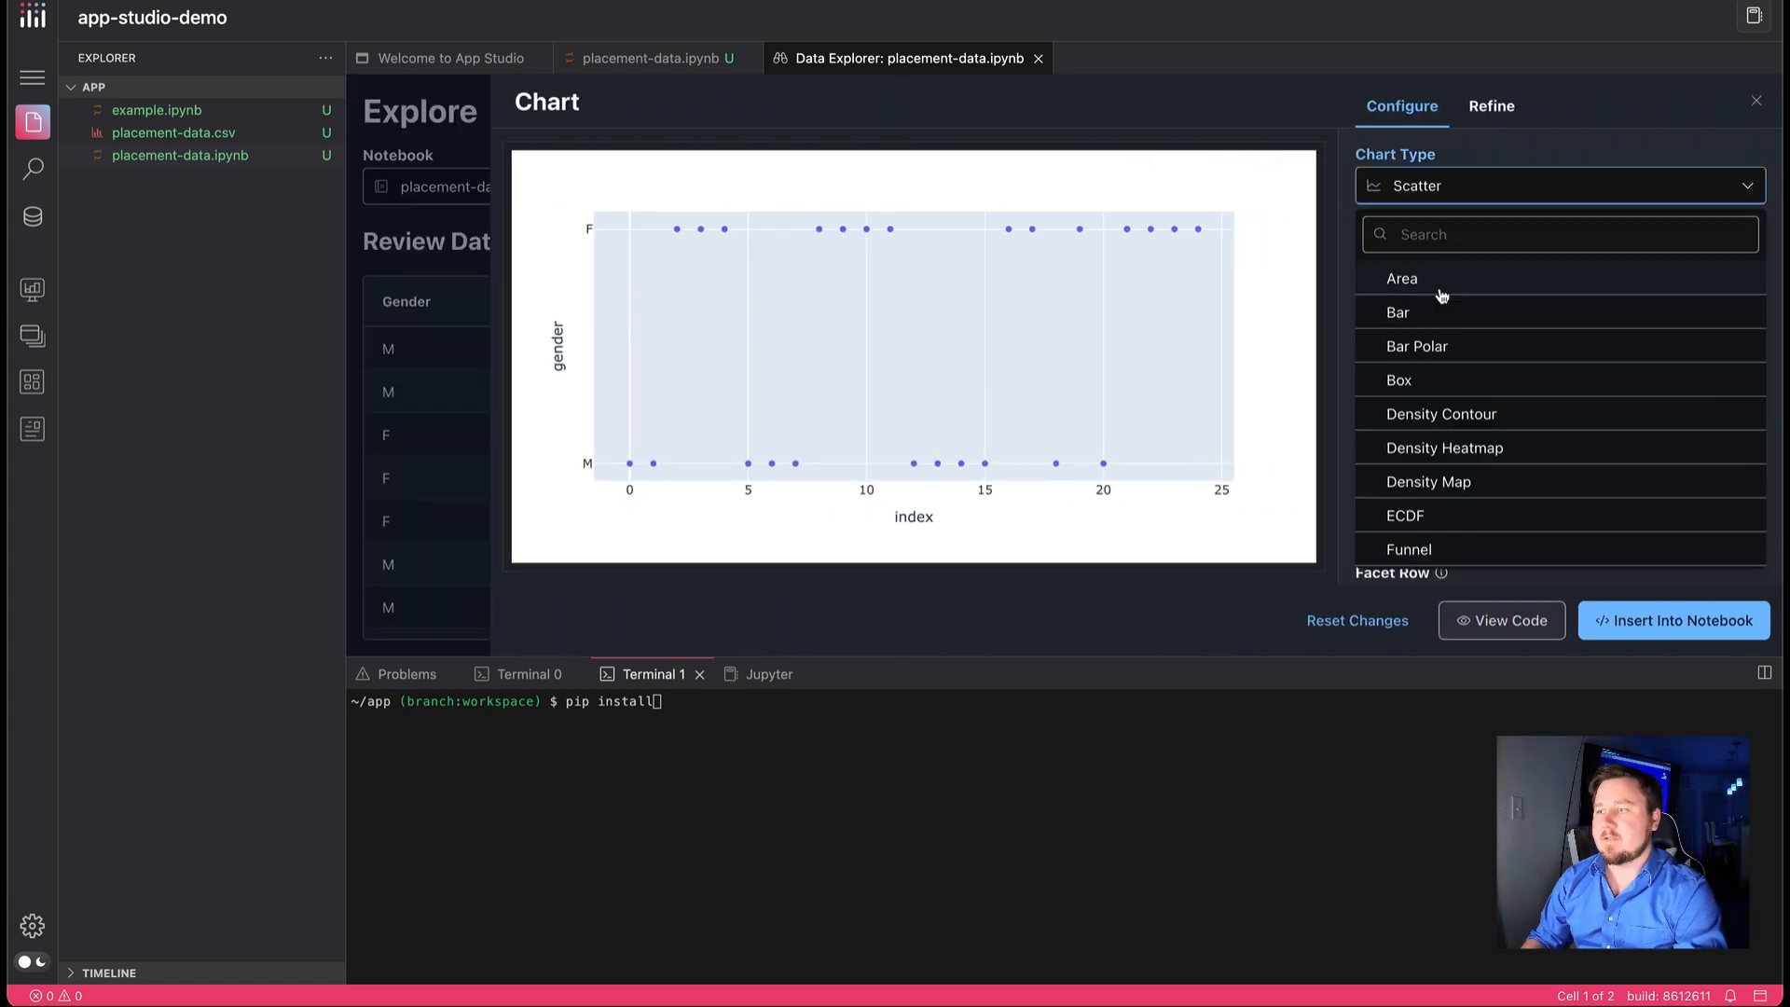
click(1440, 275)
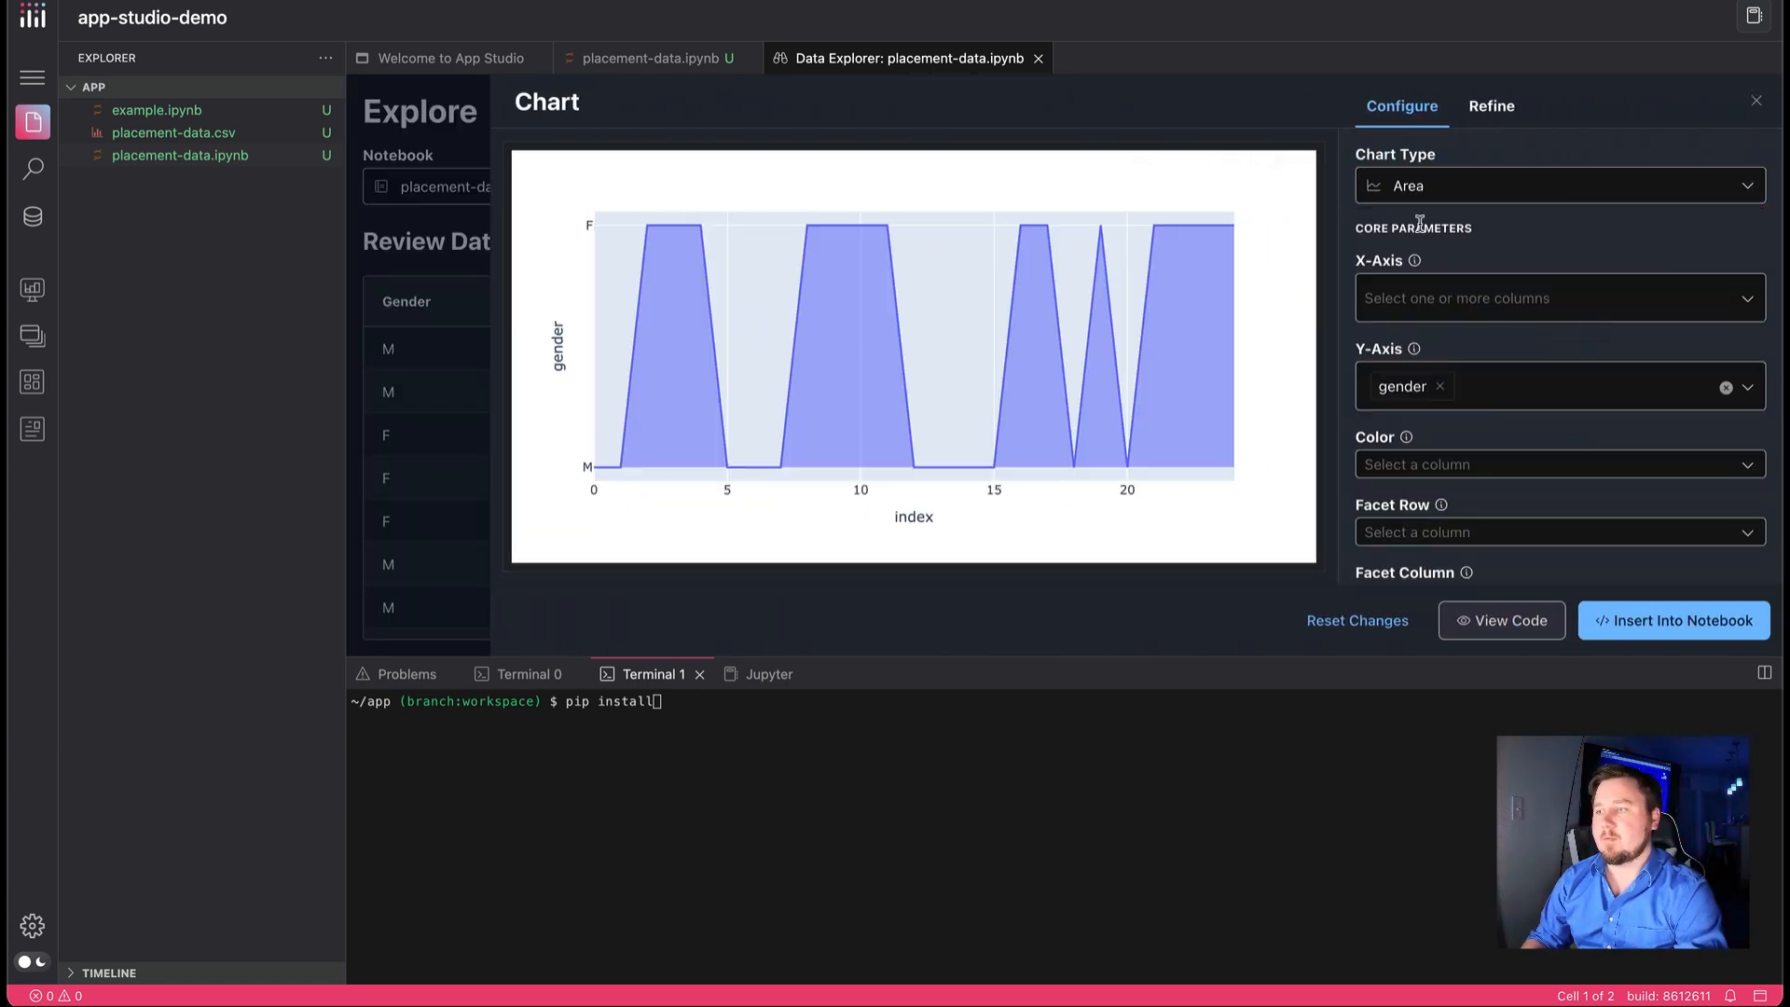
Look through the area chart's type and column options, and insert the chart into the placement-data notebook
click(1541, 186)
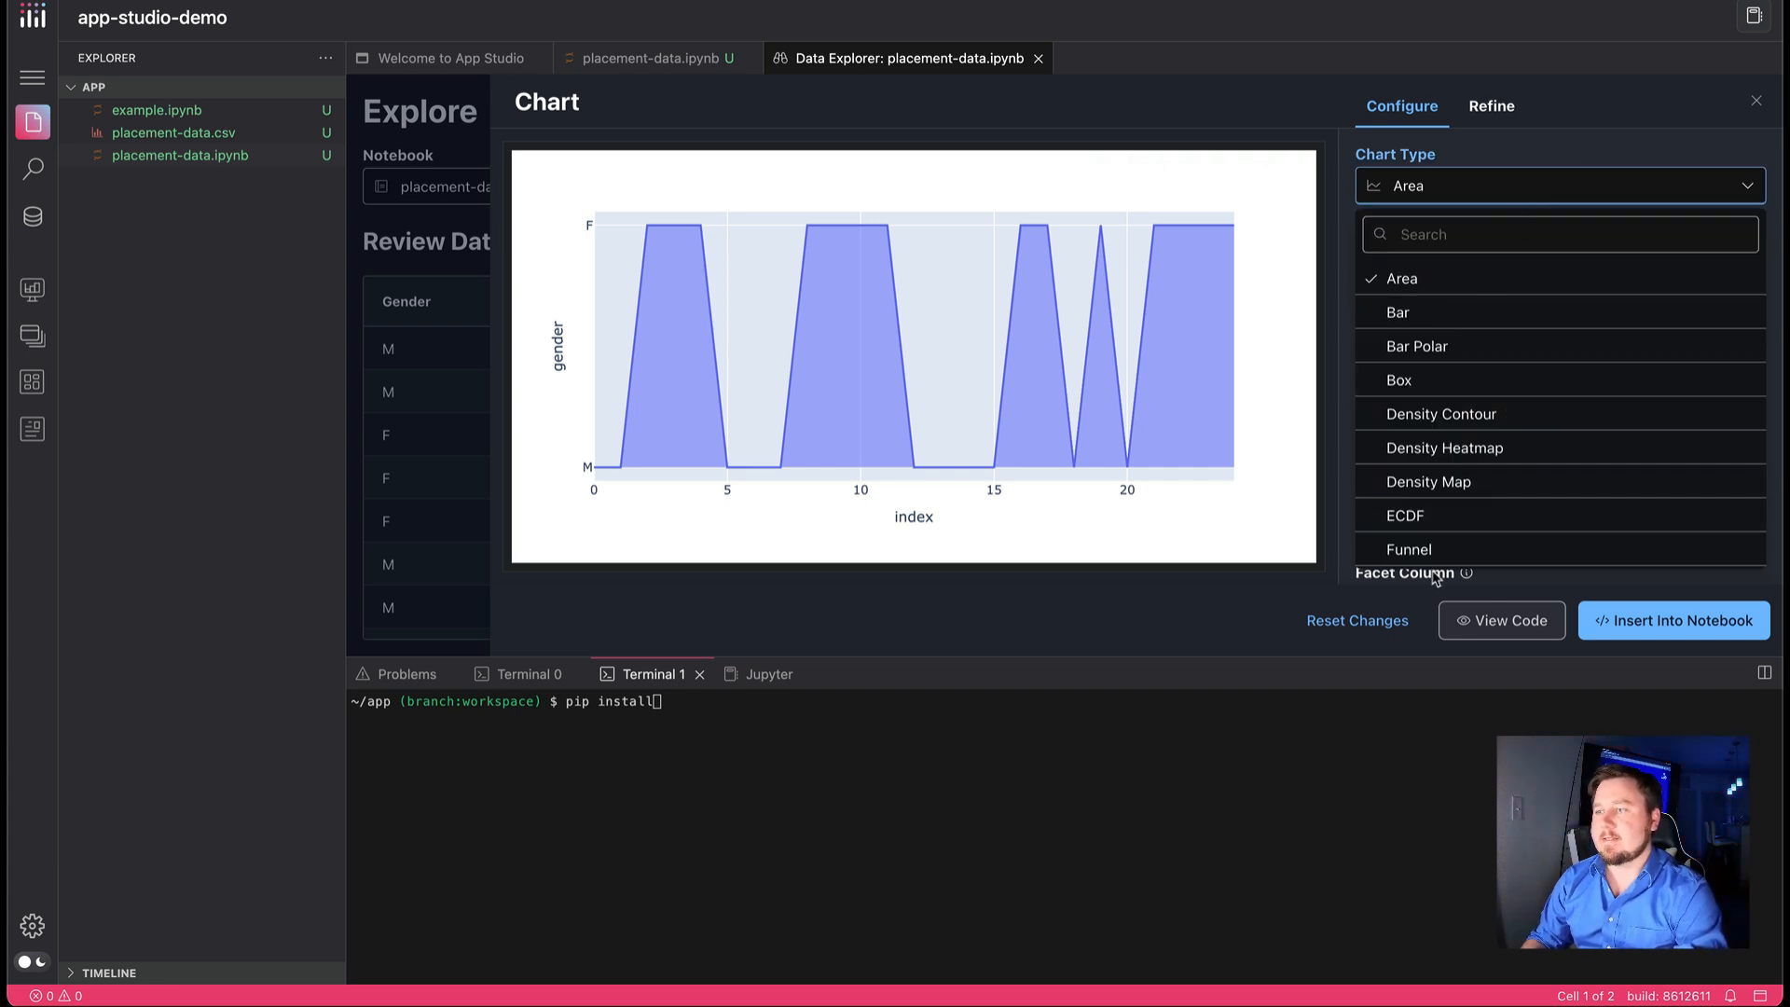
click(1472, 179)
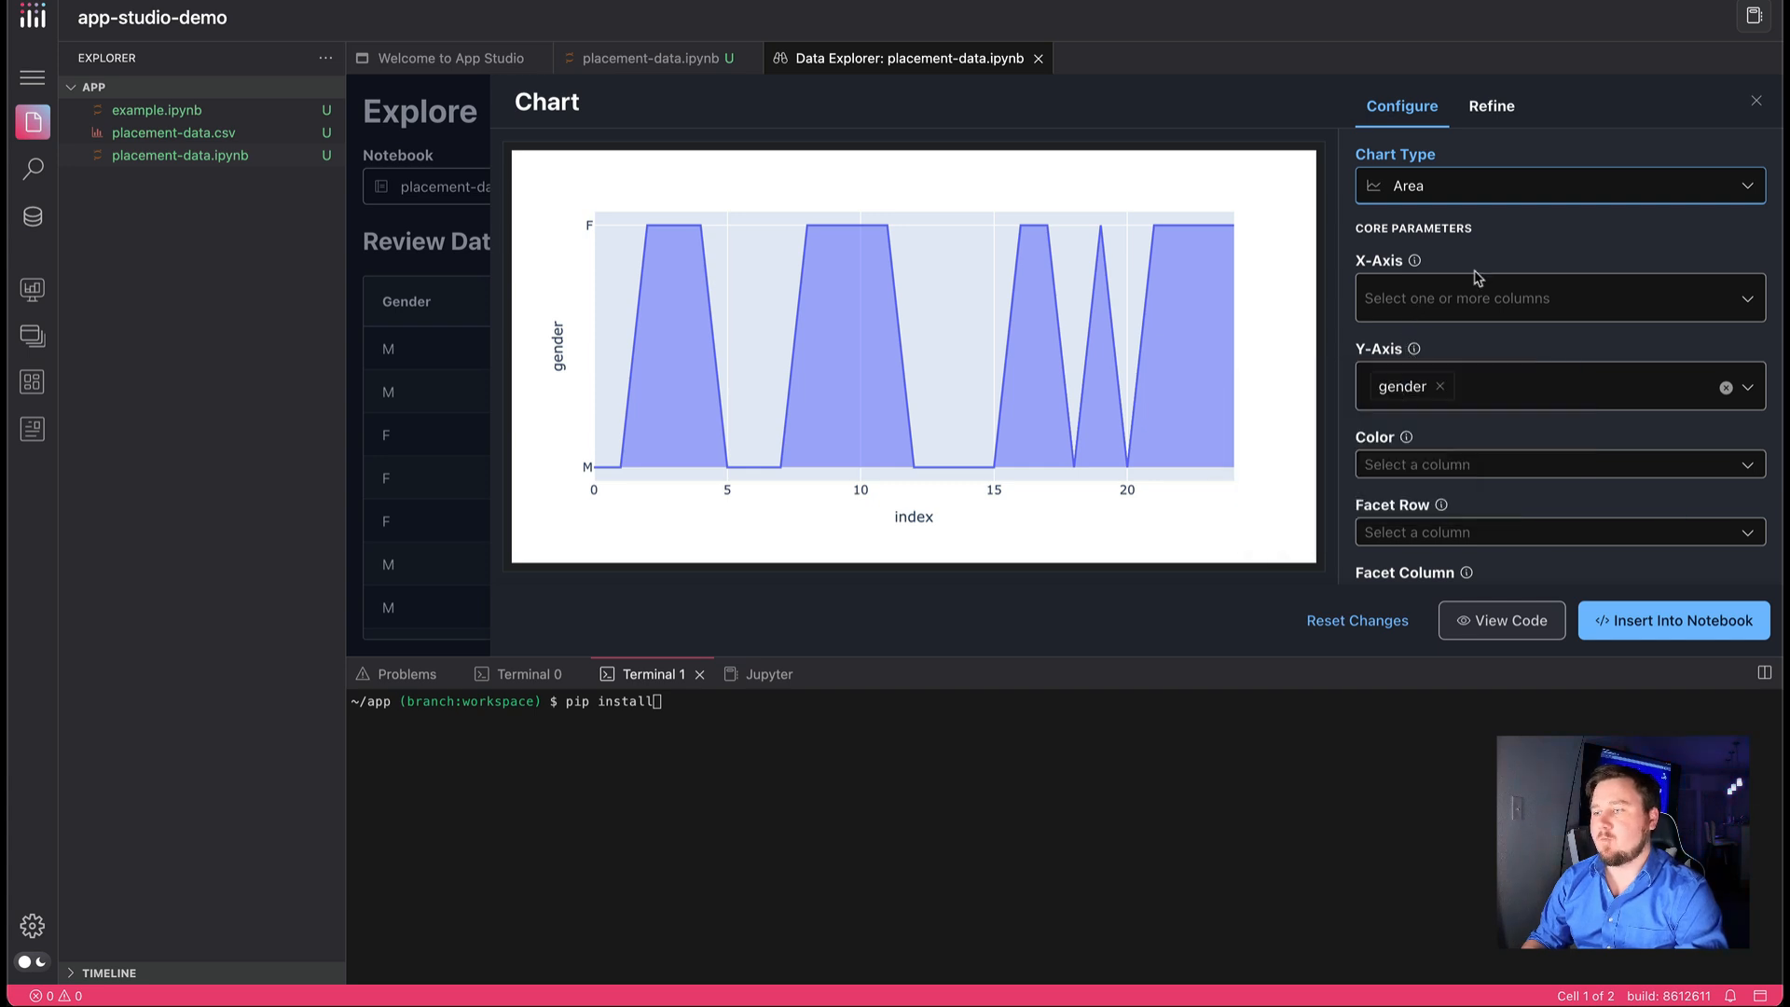
click(1434, 471)
click(1436, 468)
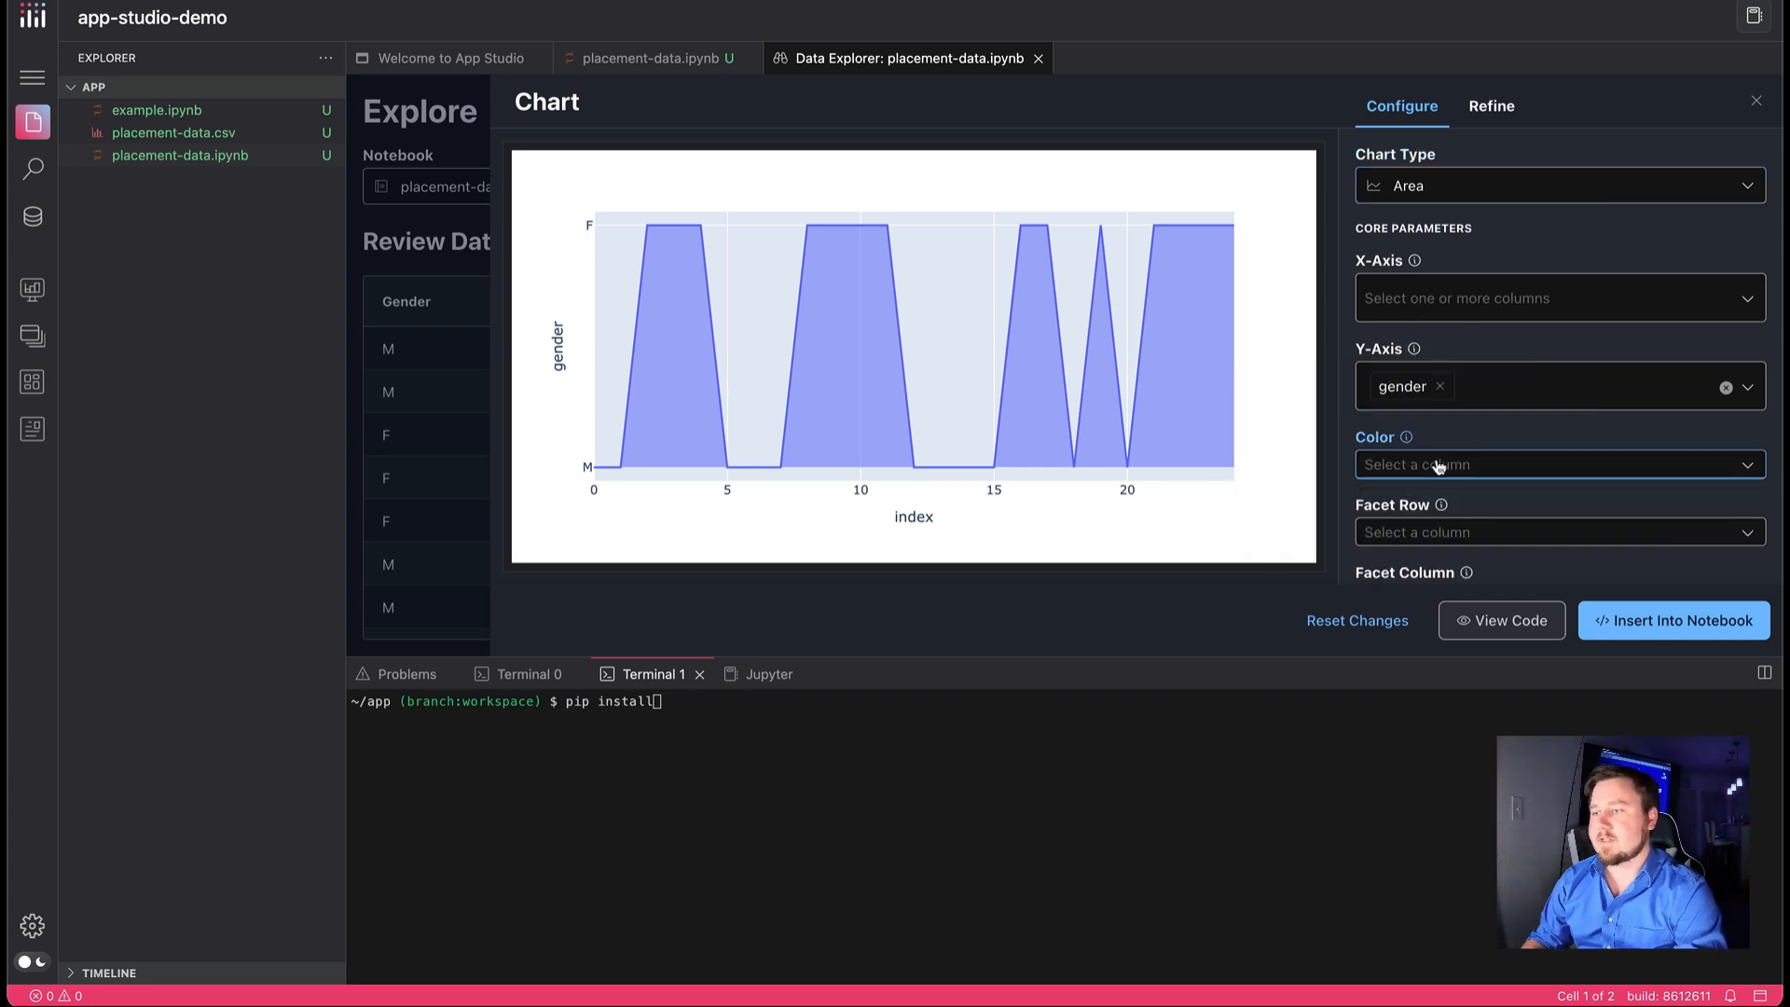
scroll(1437, 466, down, 2)
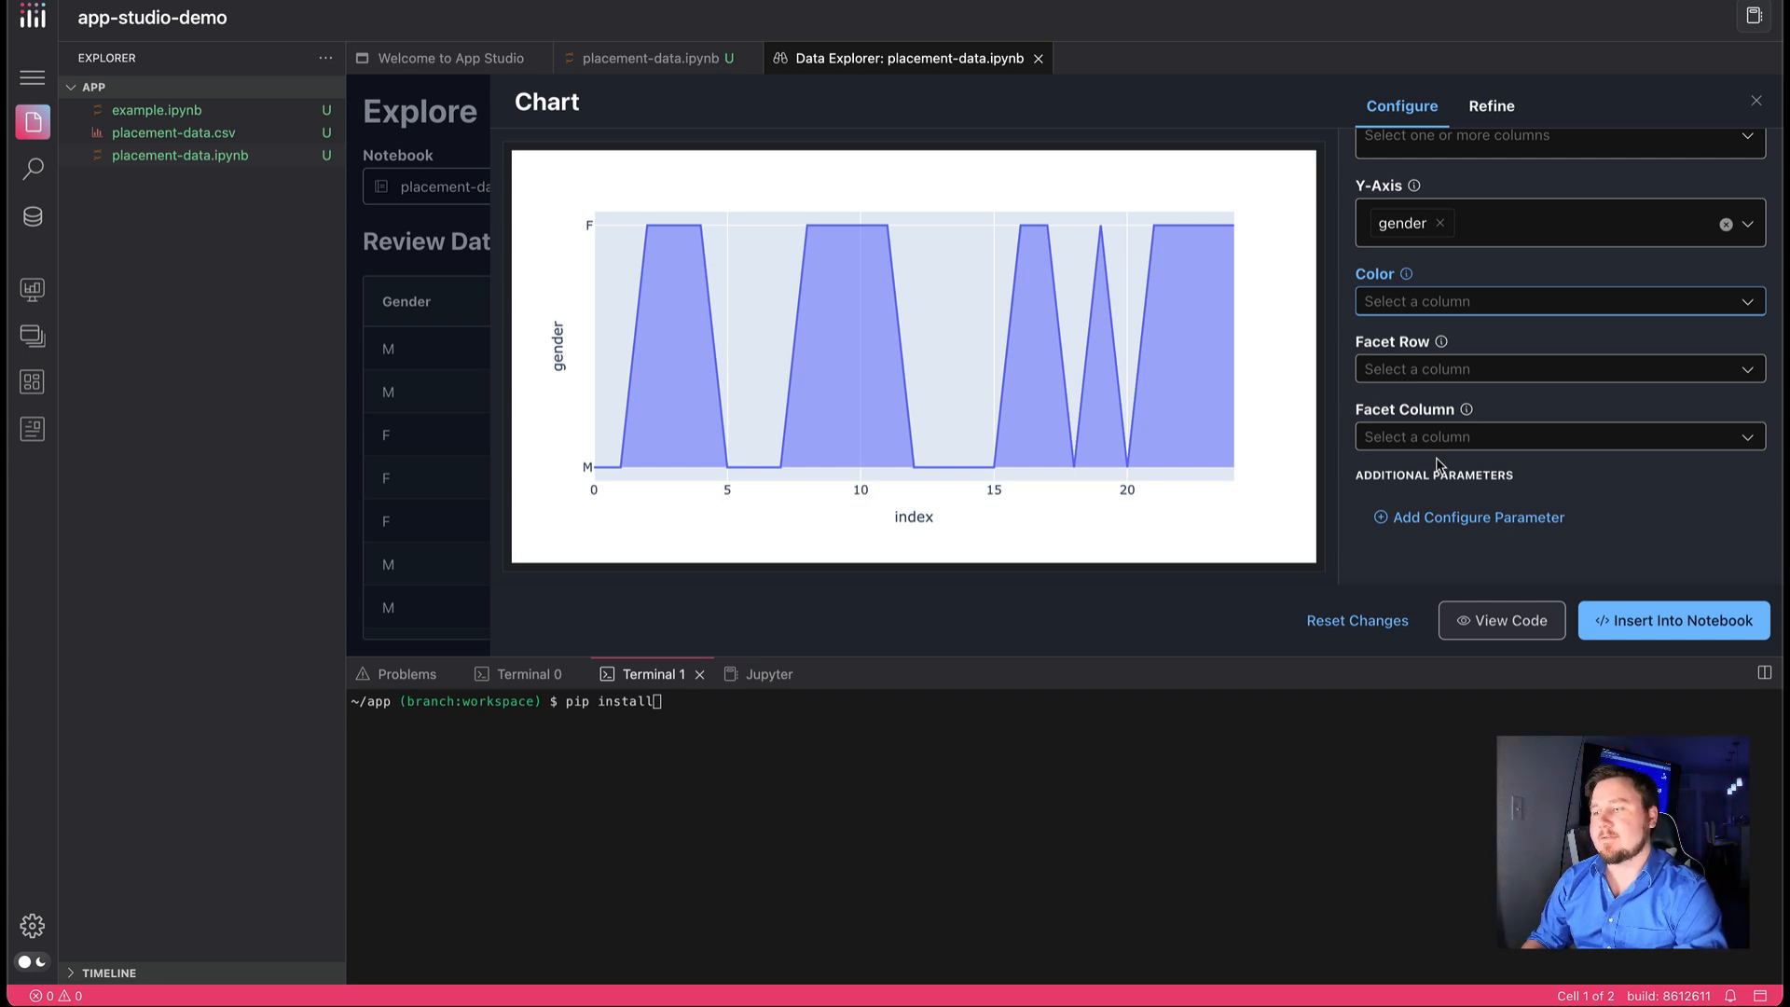
click(1656, 627)
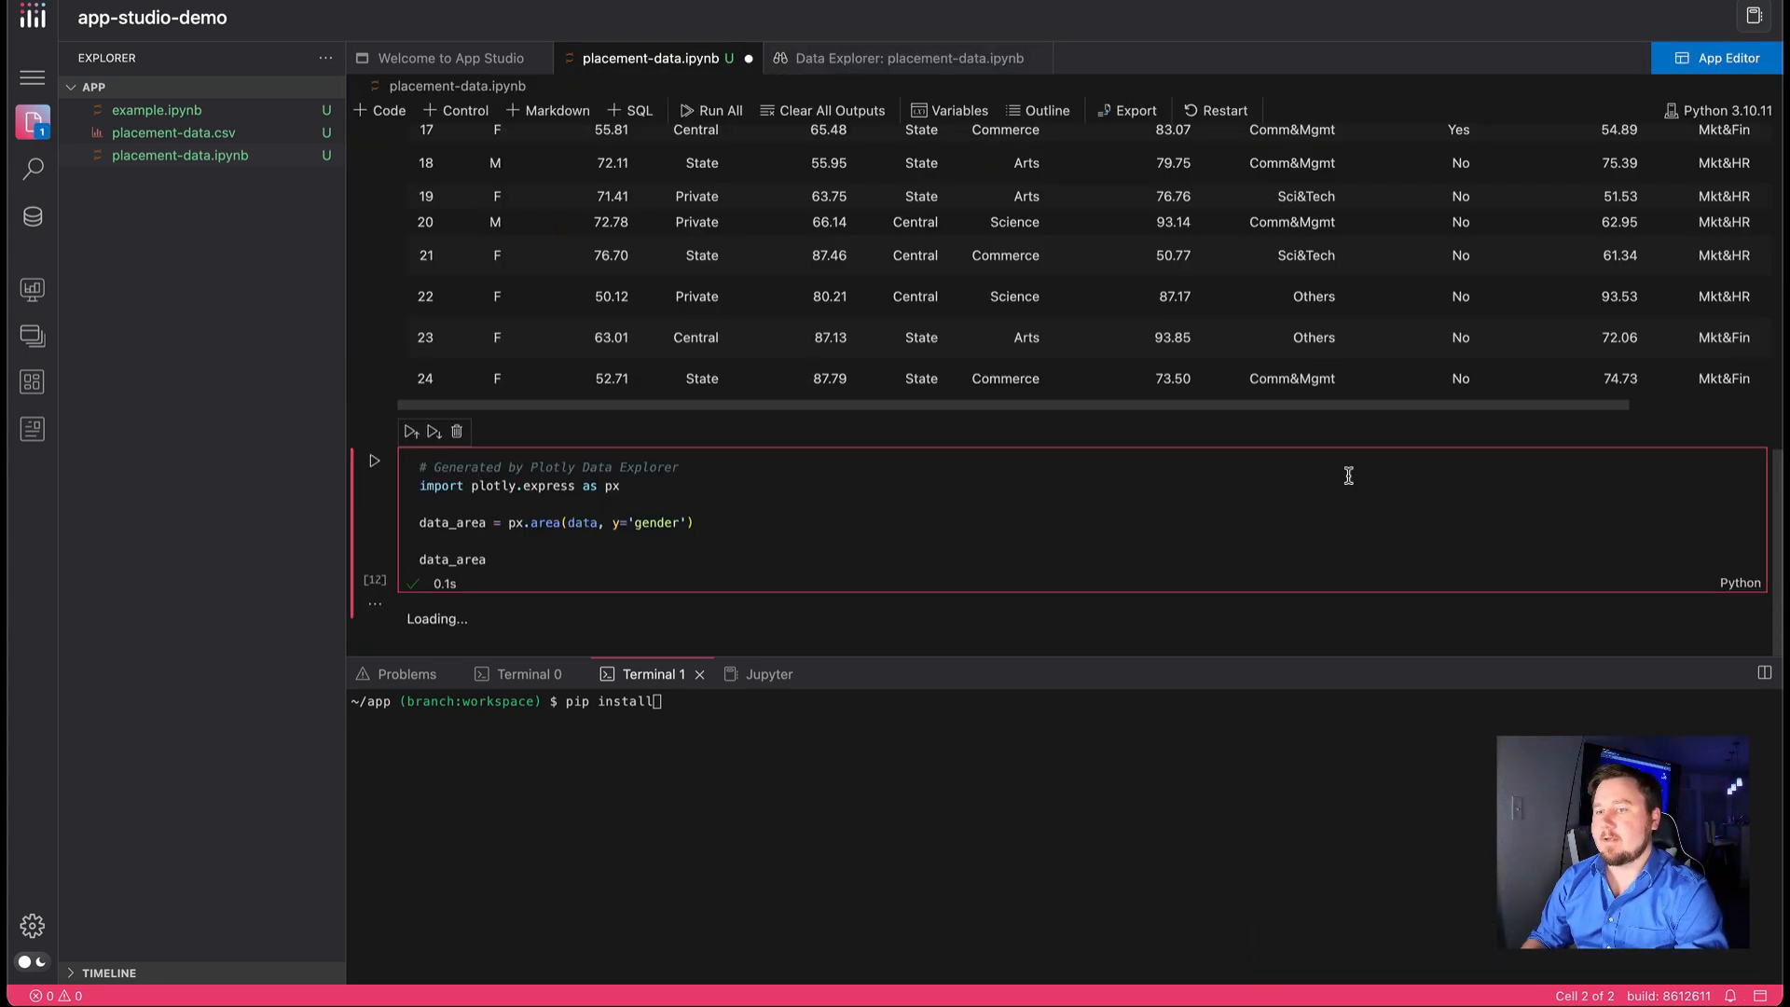
scroll(1259, 457, down, 1)
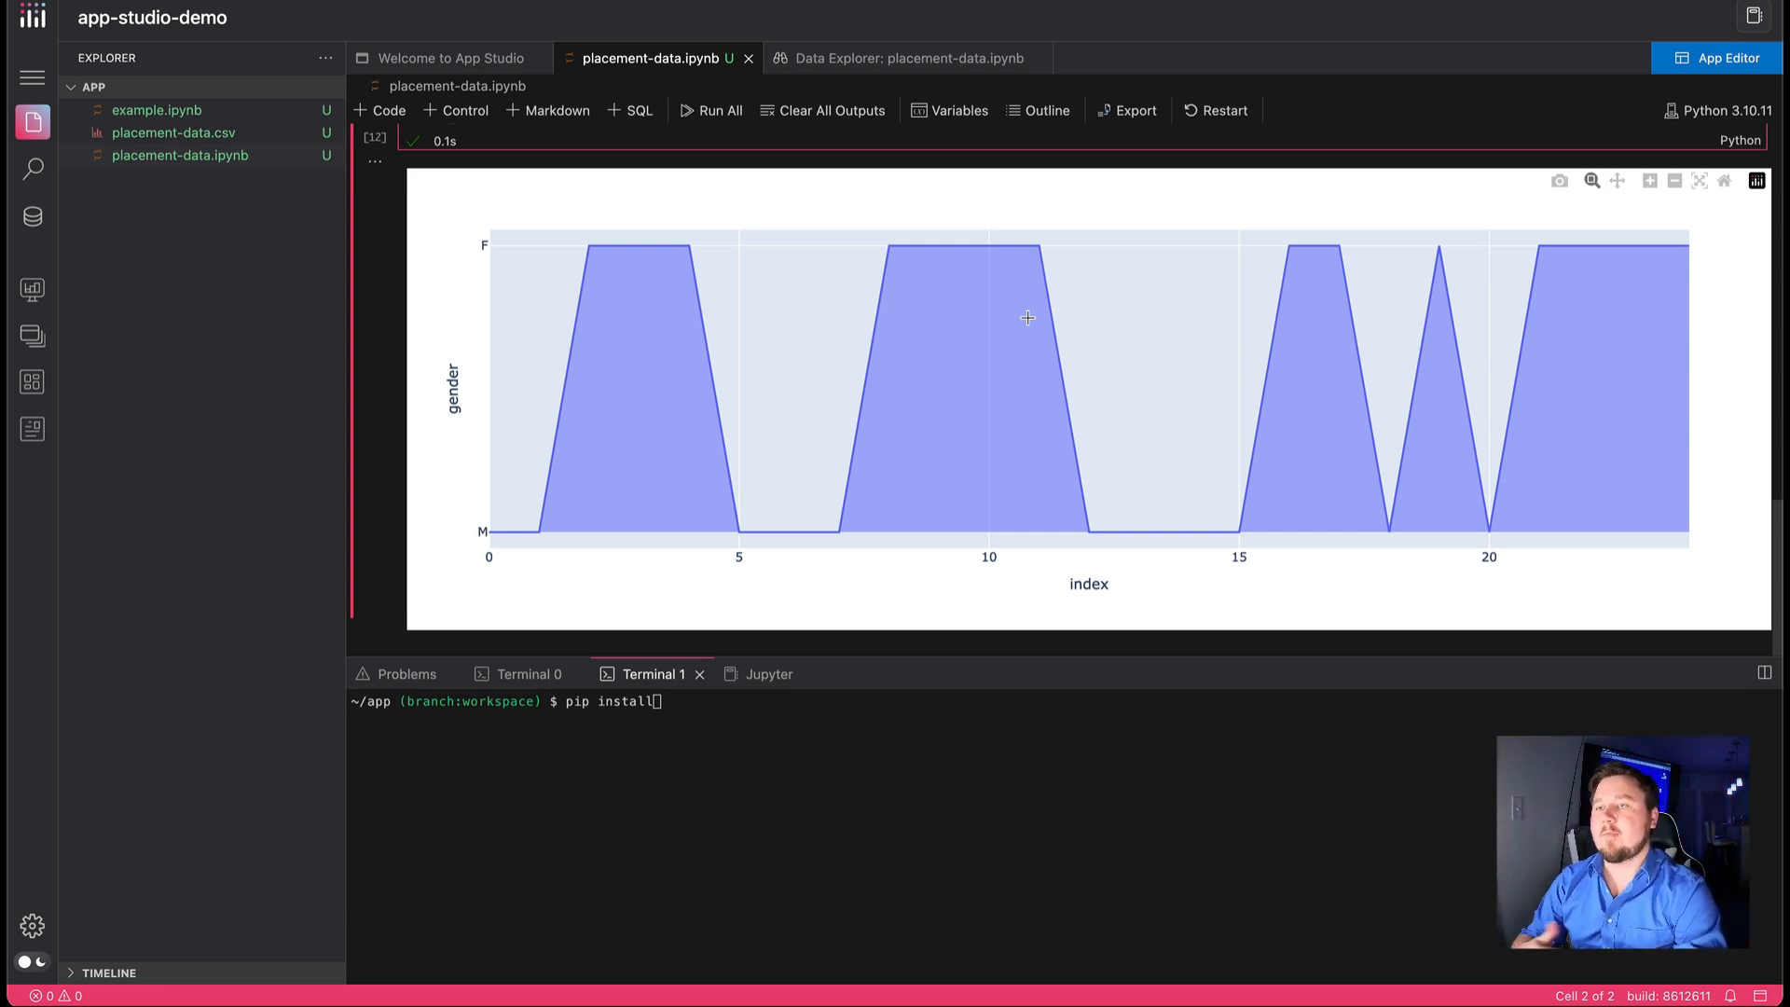
scroll(1027, 318, up, 10)
scroll(1027, 312, down, 5)
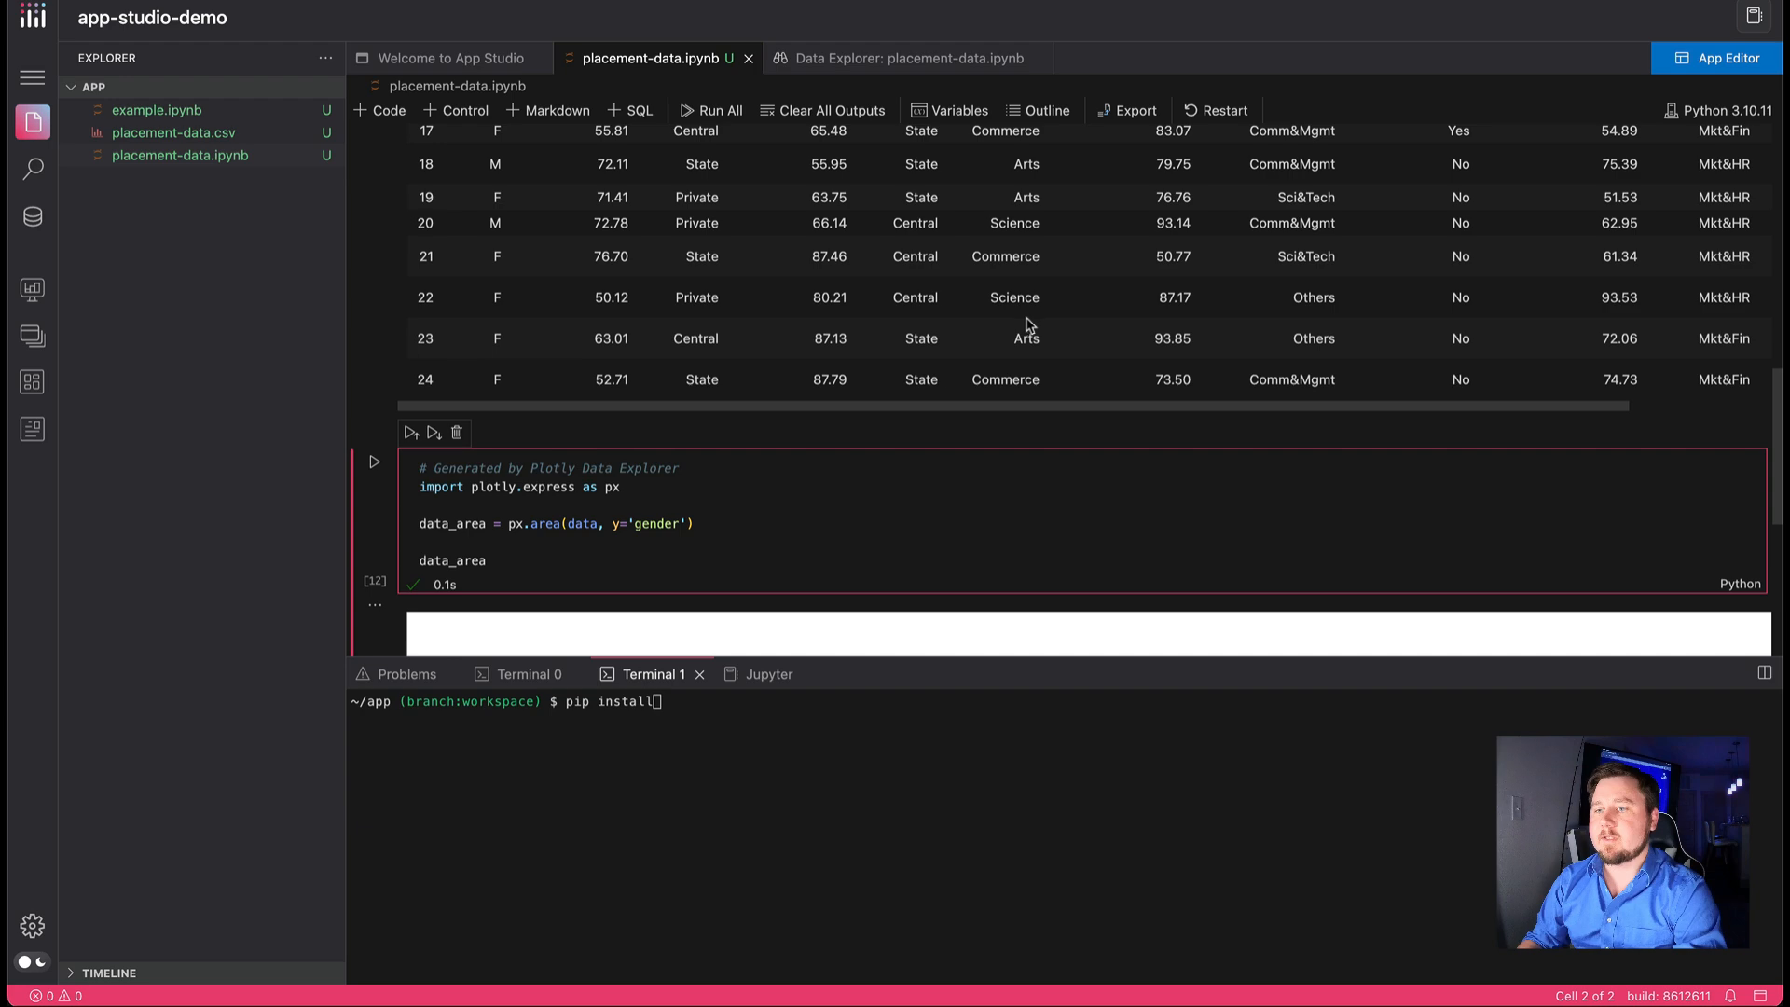
Start an AI chat about the data frame and submit the suggested prompt "Analyze correlation between percentages"
scroll(787, 311, up, 10)
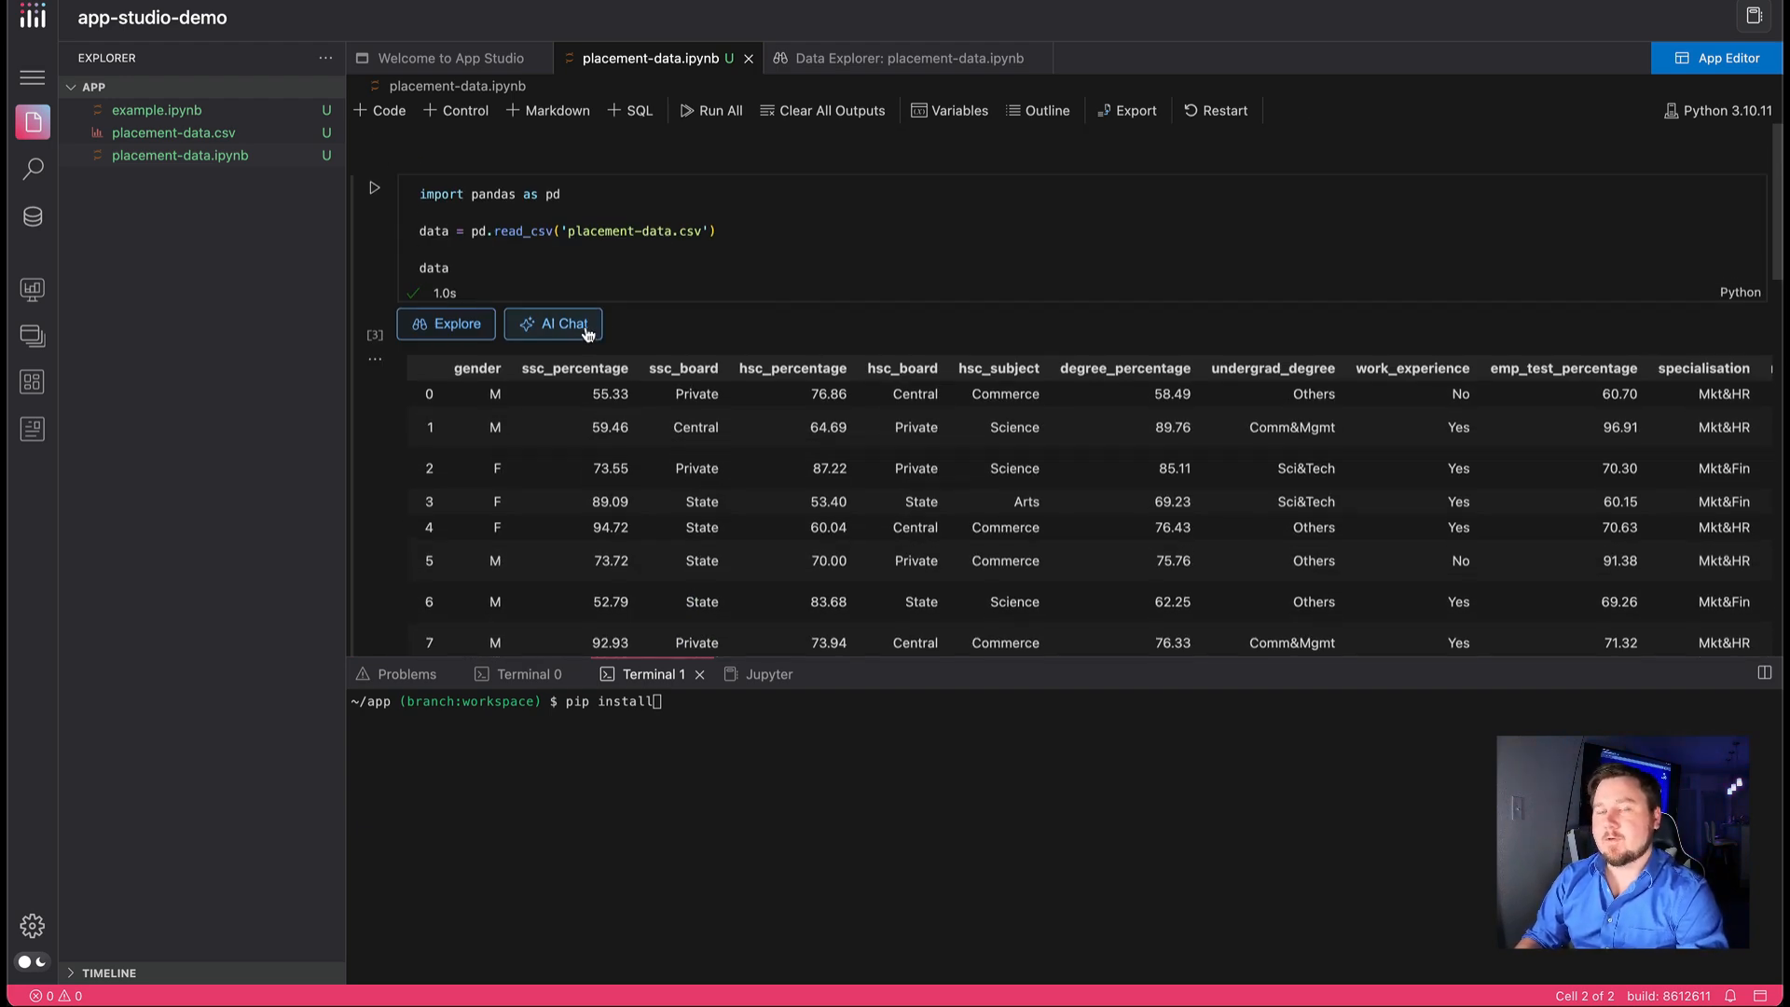
click(586, 326)
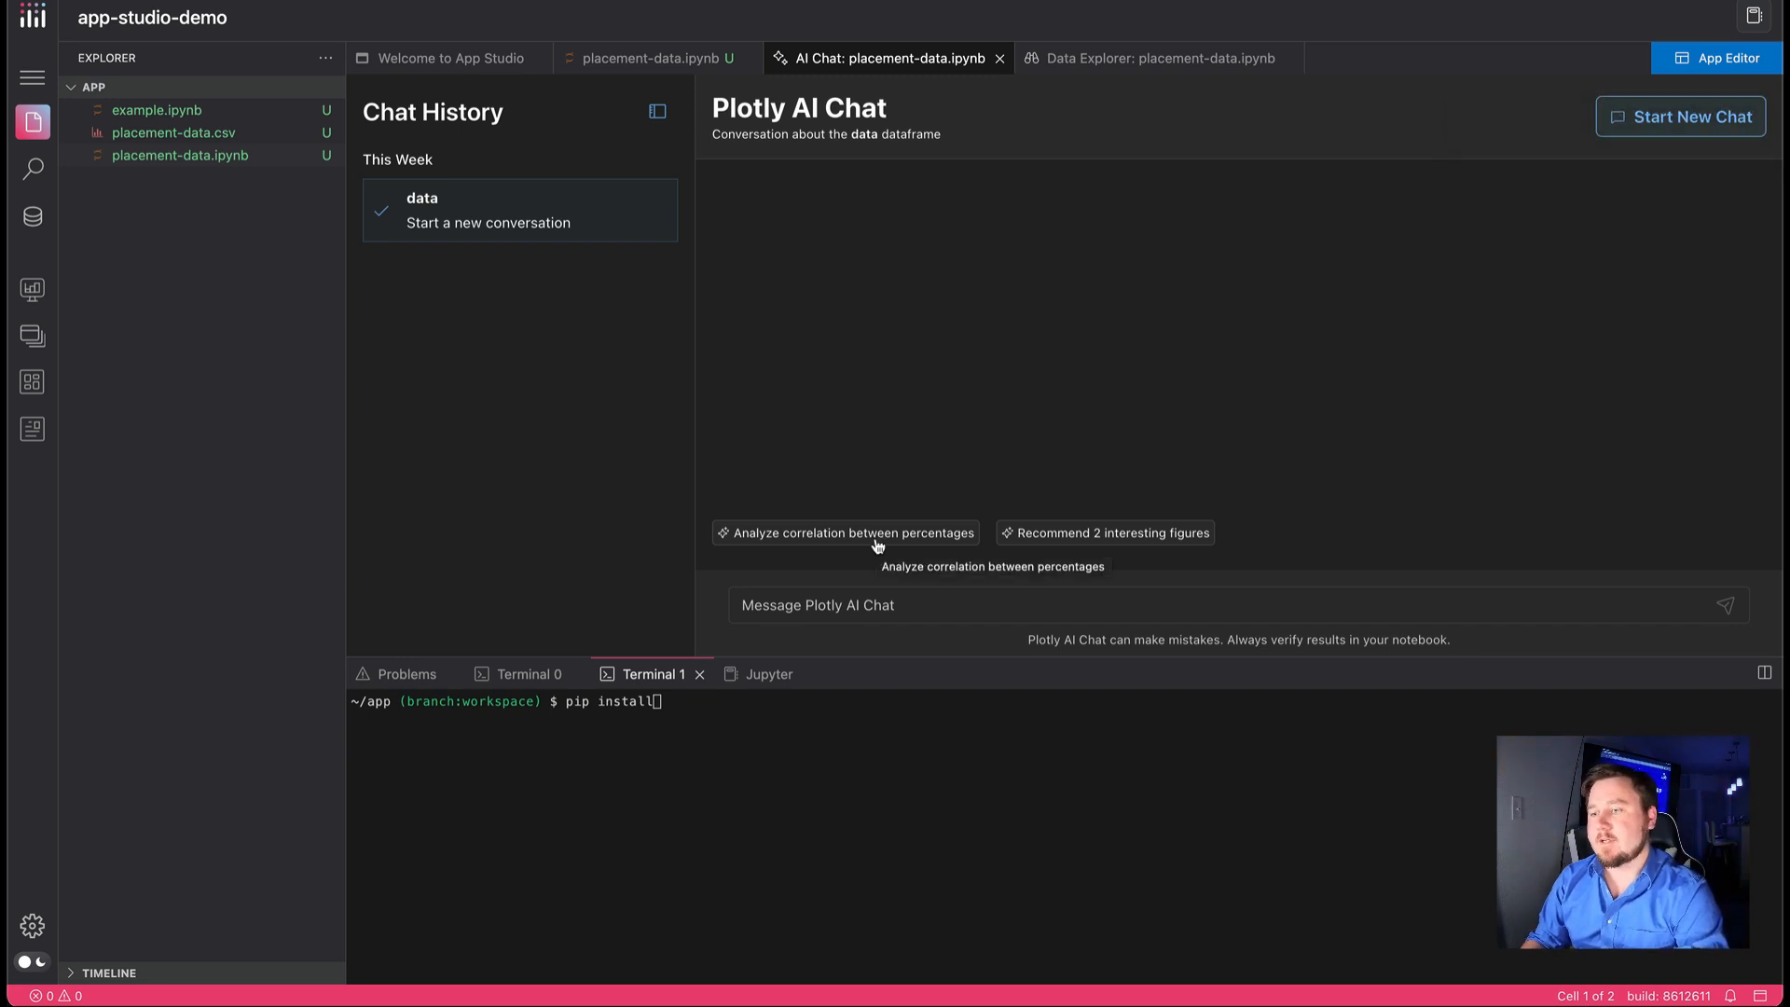
click(877, 534)
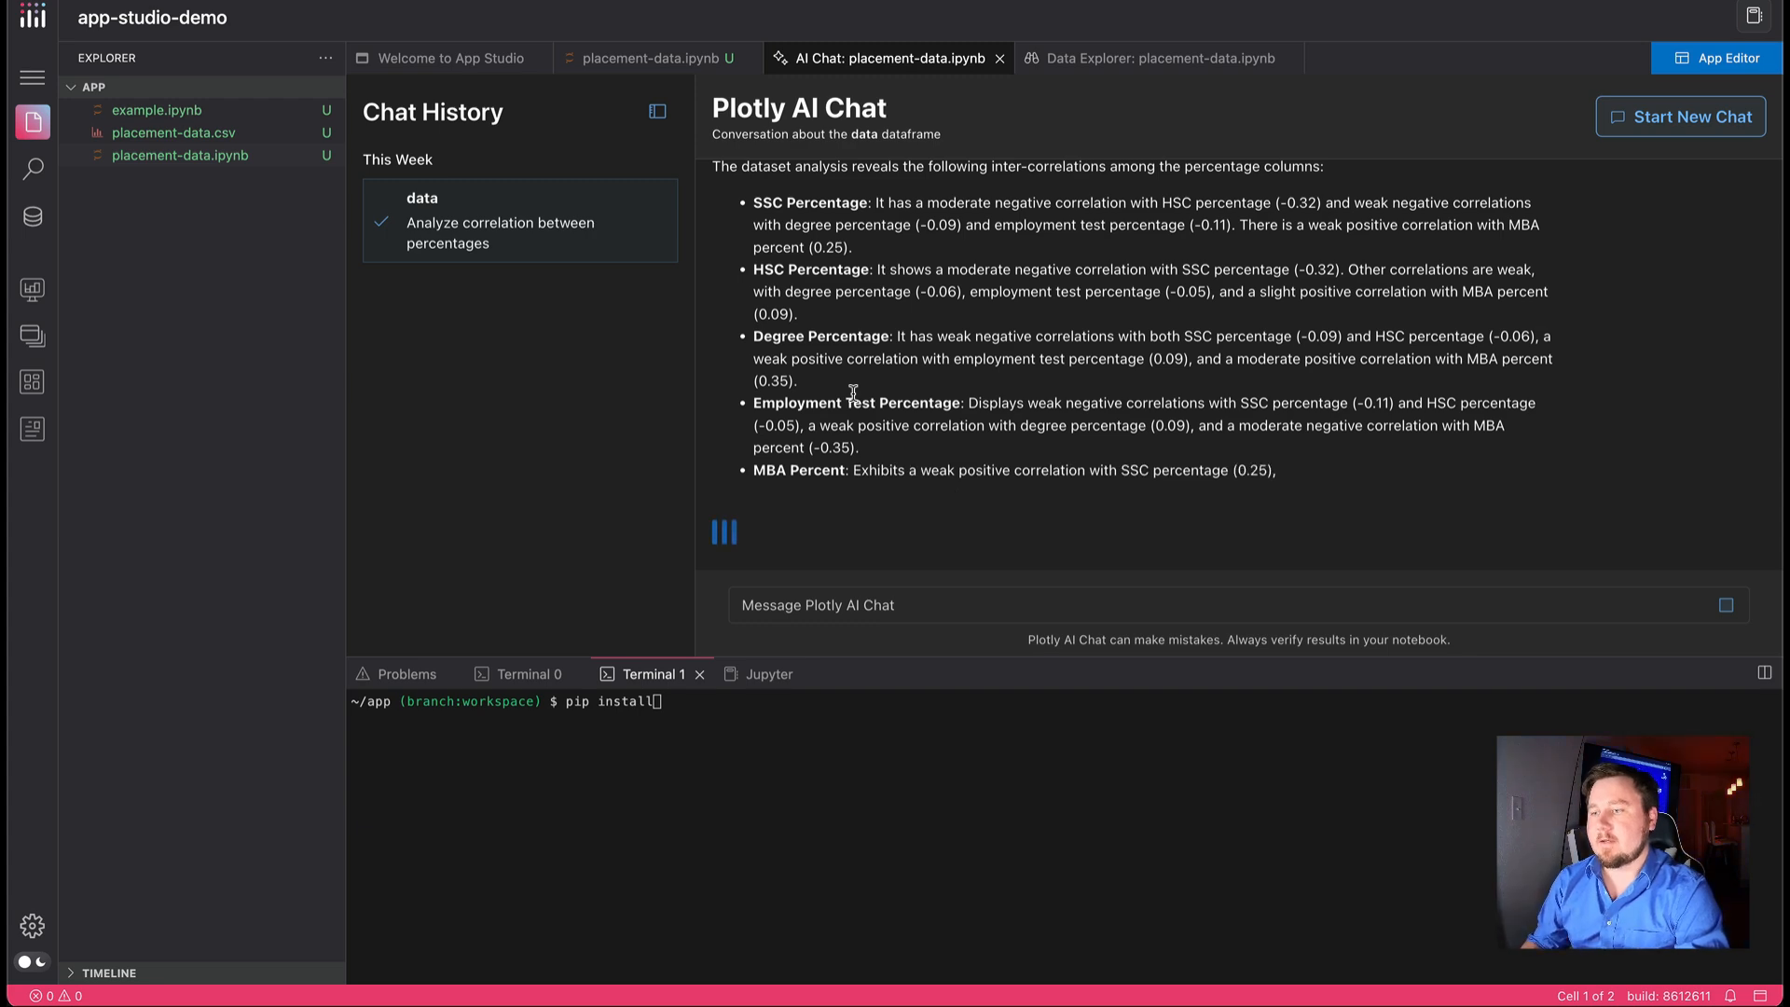
Send the AI chat the message "build me a graph to showcase this"
click(933, 606)
scroll(944, 371, up, 3)
scroll(945, 371, down, 3)
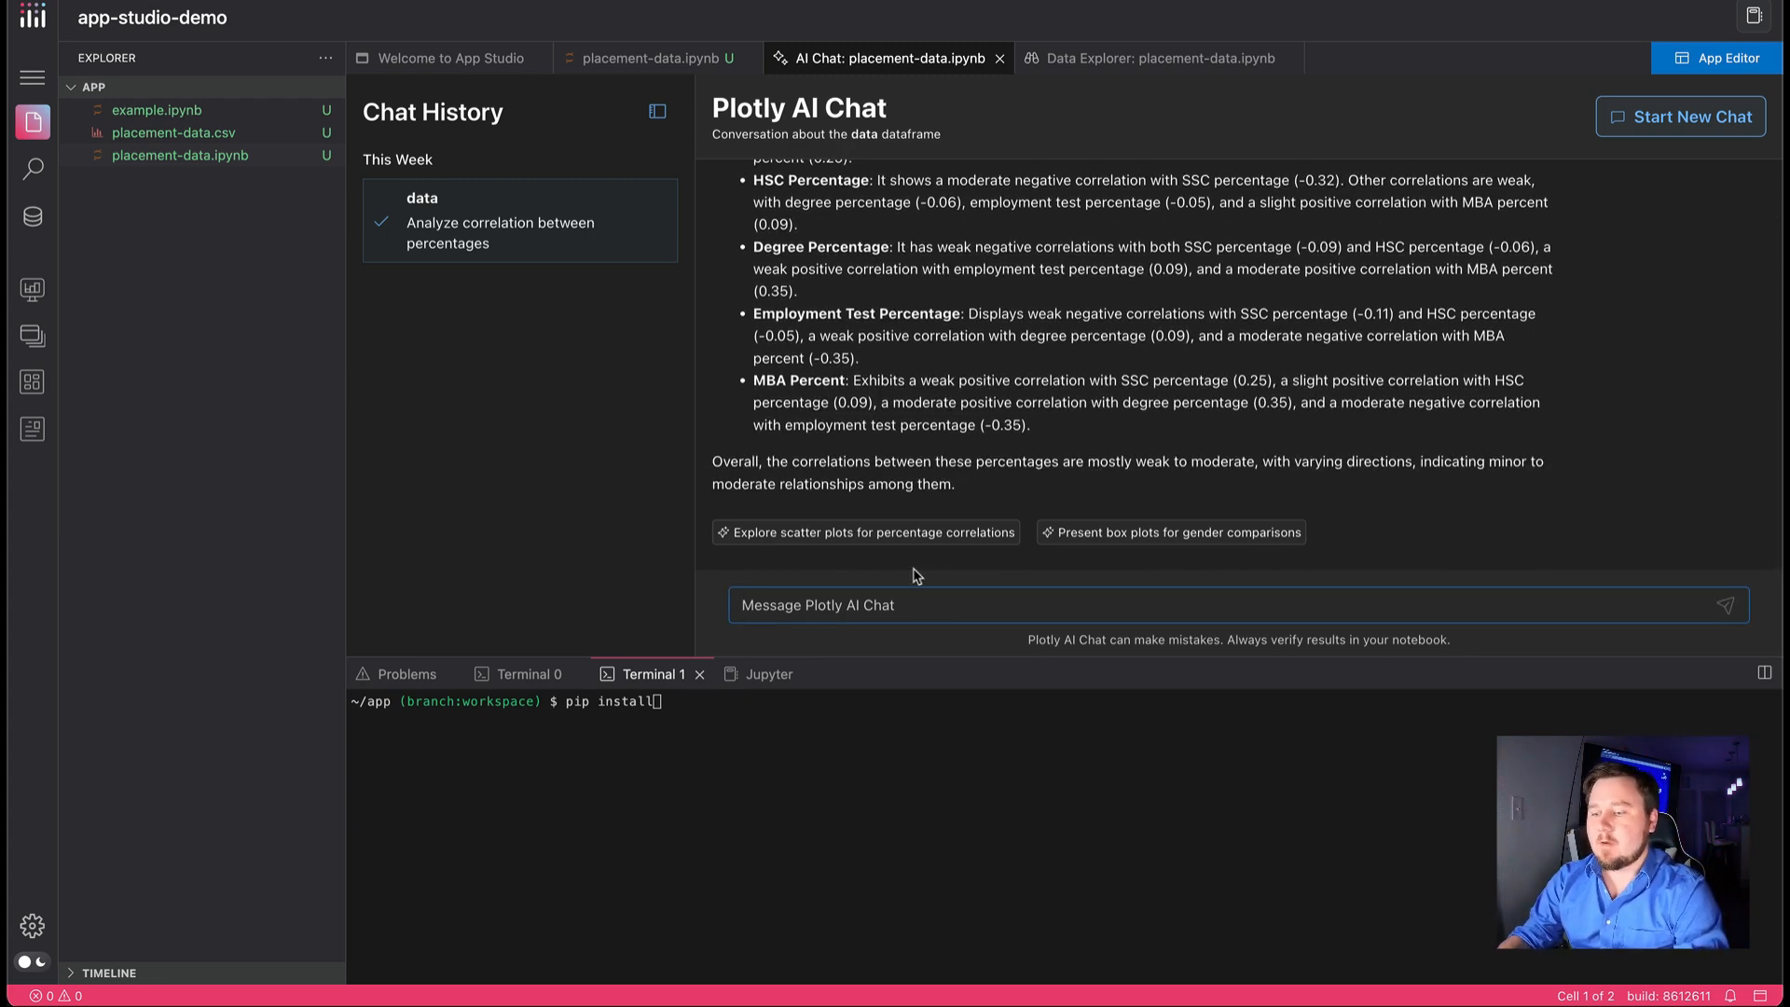
text(build me a)
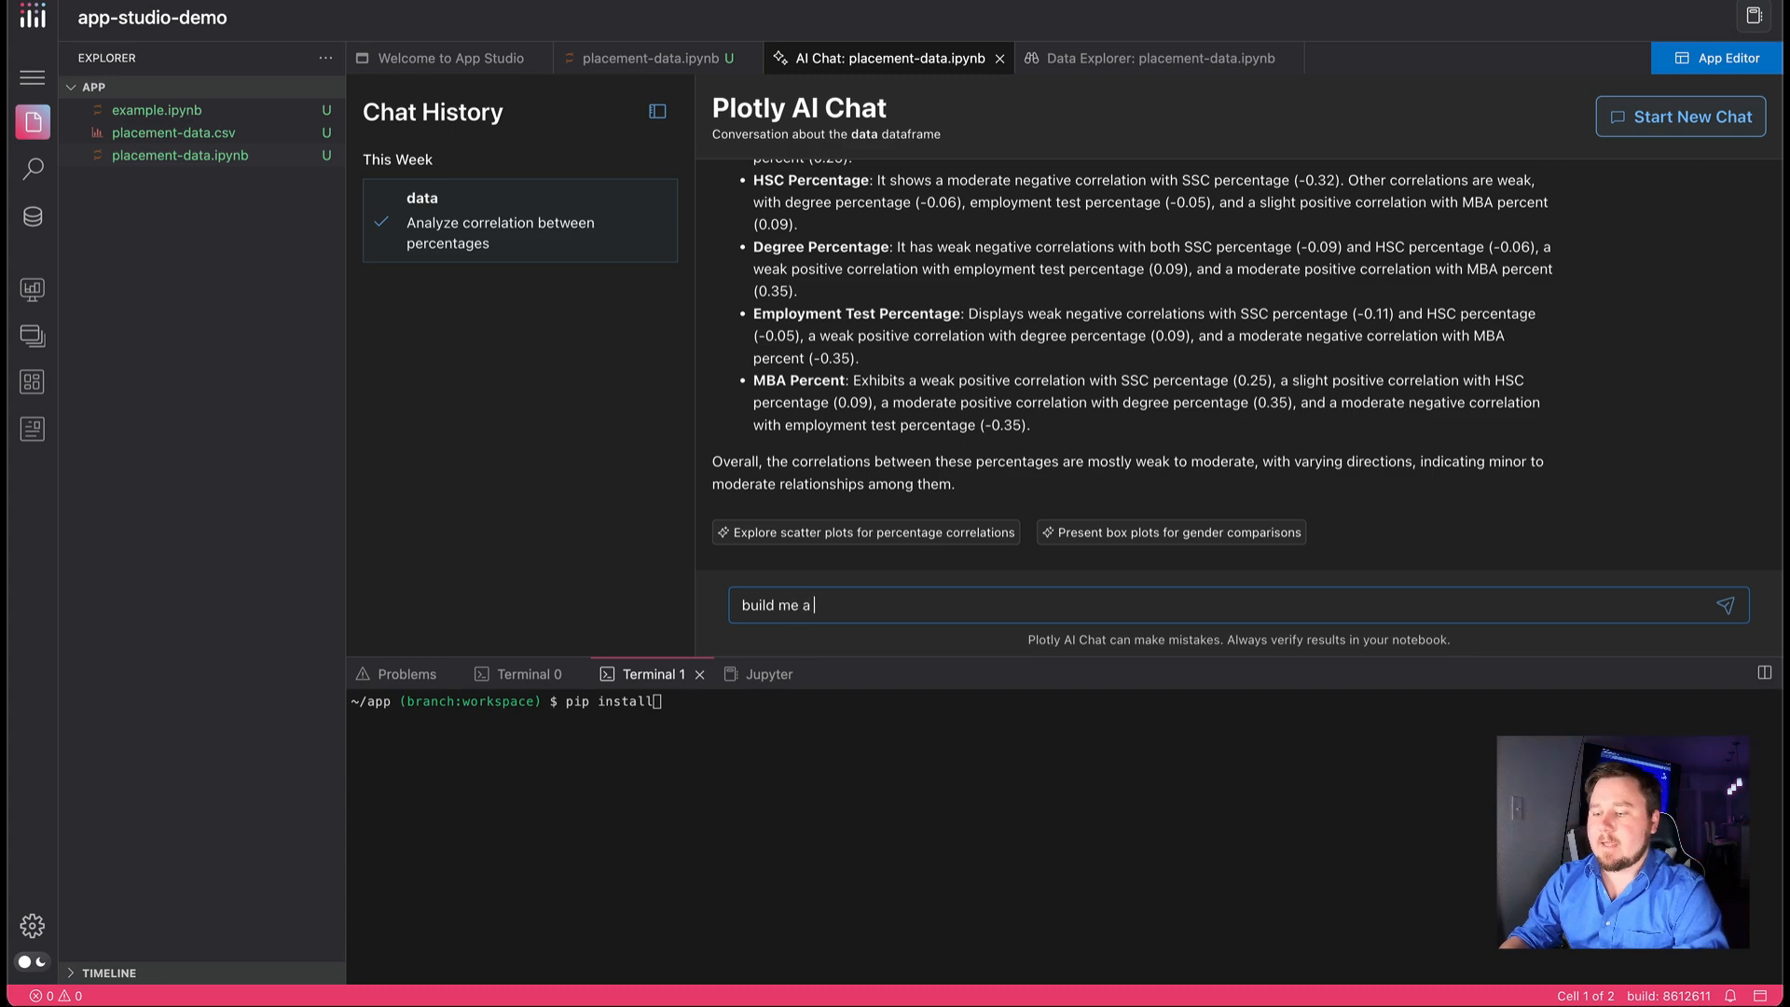
text( graph to showcase this)
key(Return)
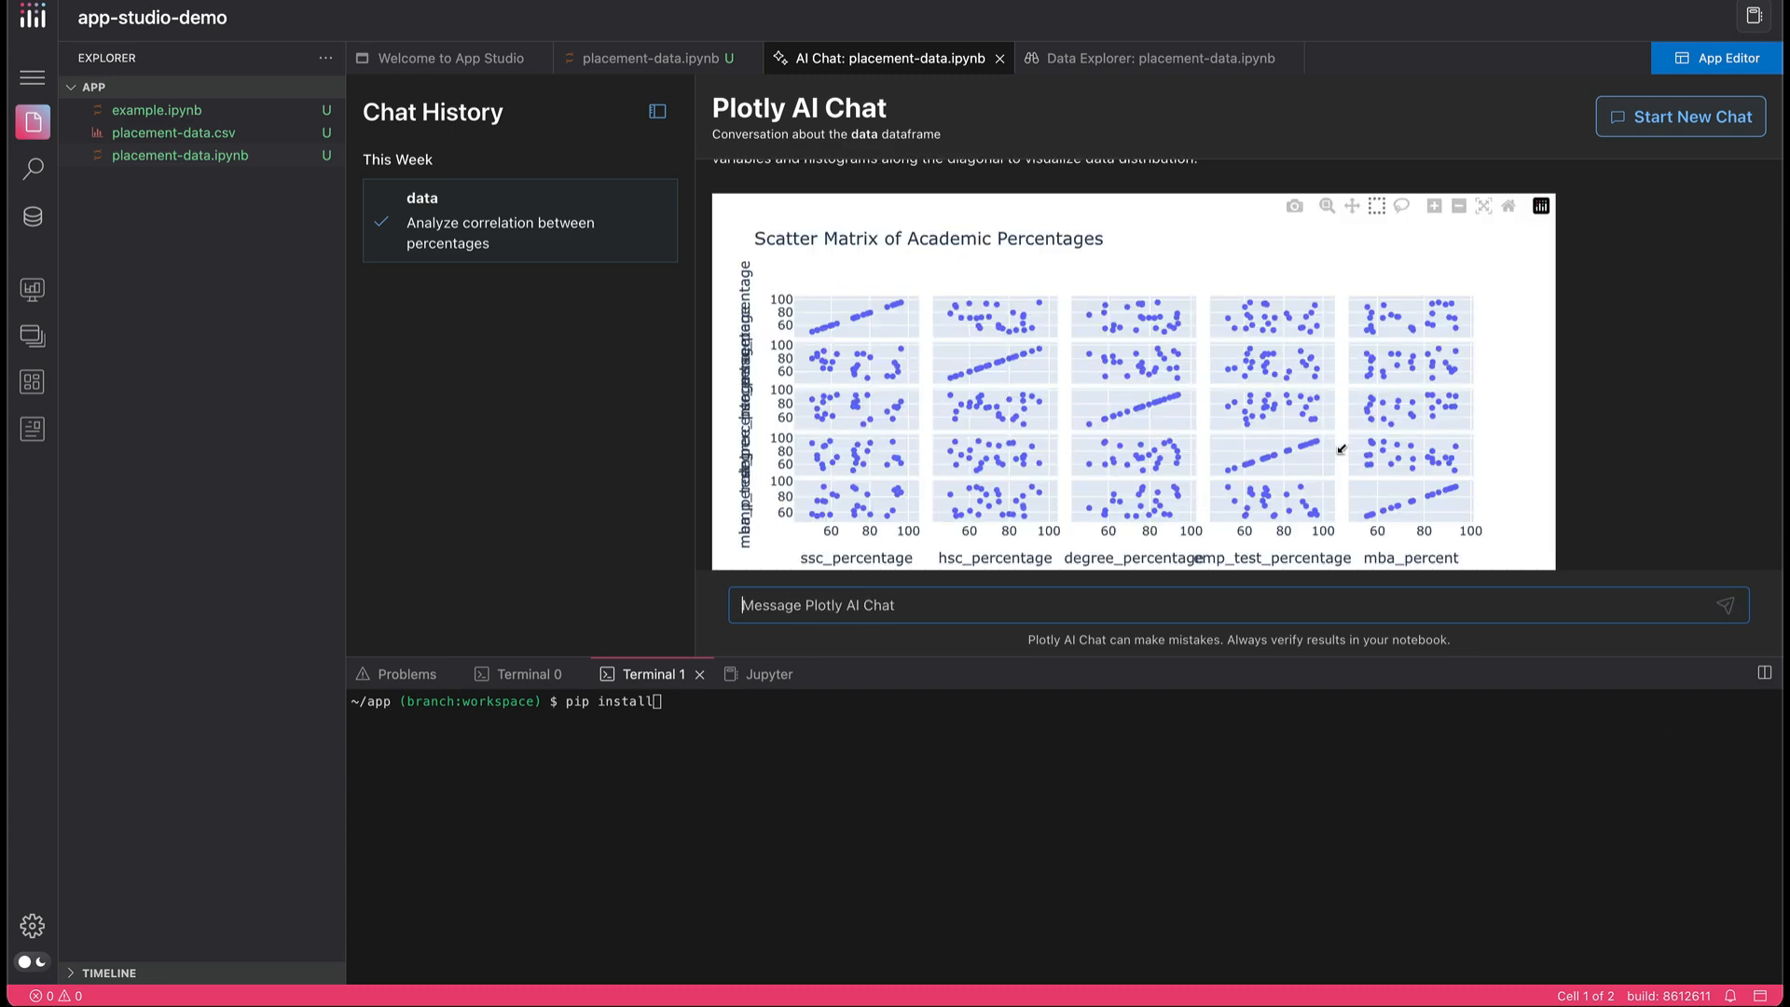
Add the AI-generated scatter matrix of academic percentages to the notebook and review its code and plot
scroll(1217, 403, down, 2)
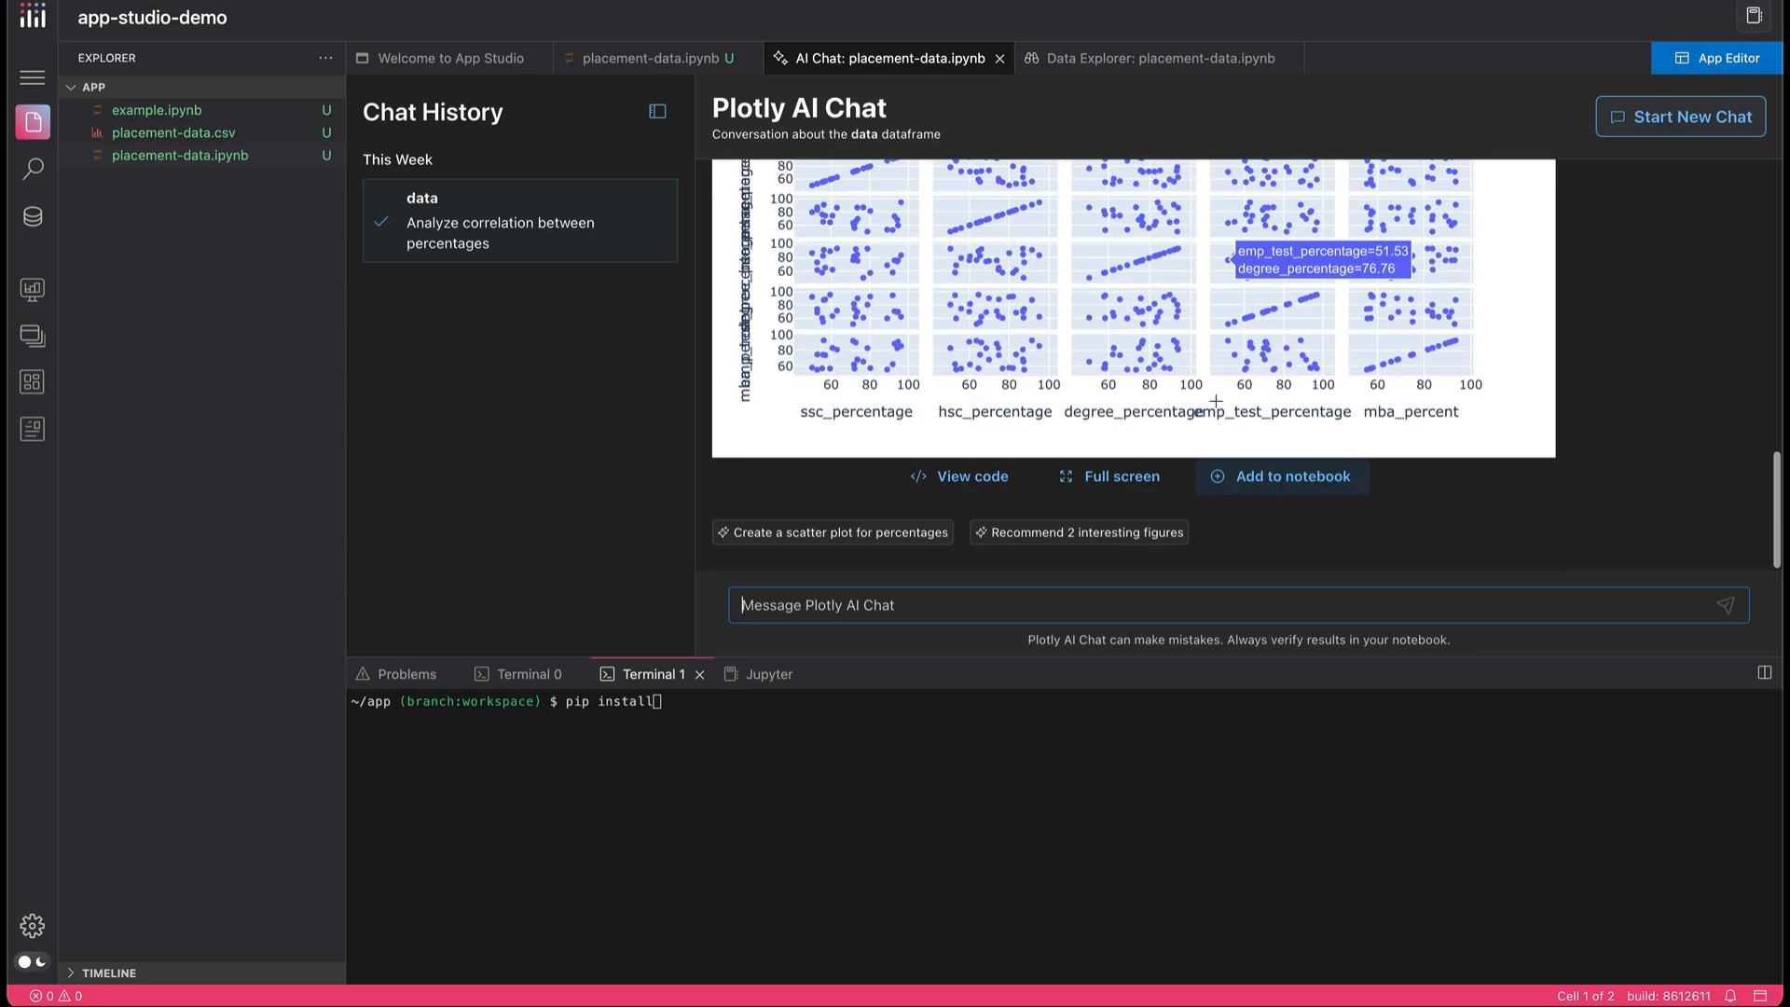
click(1257, 477)
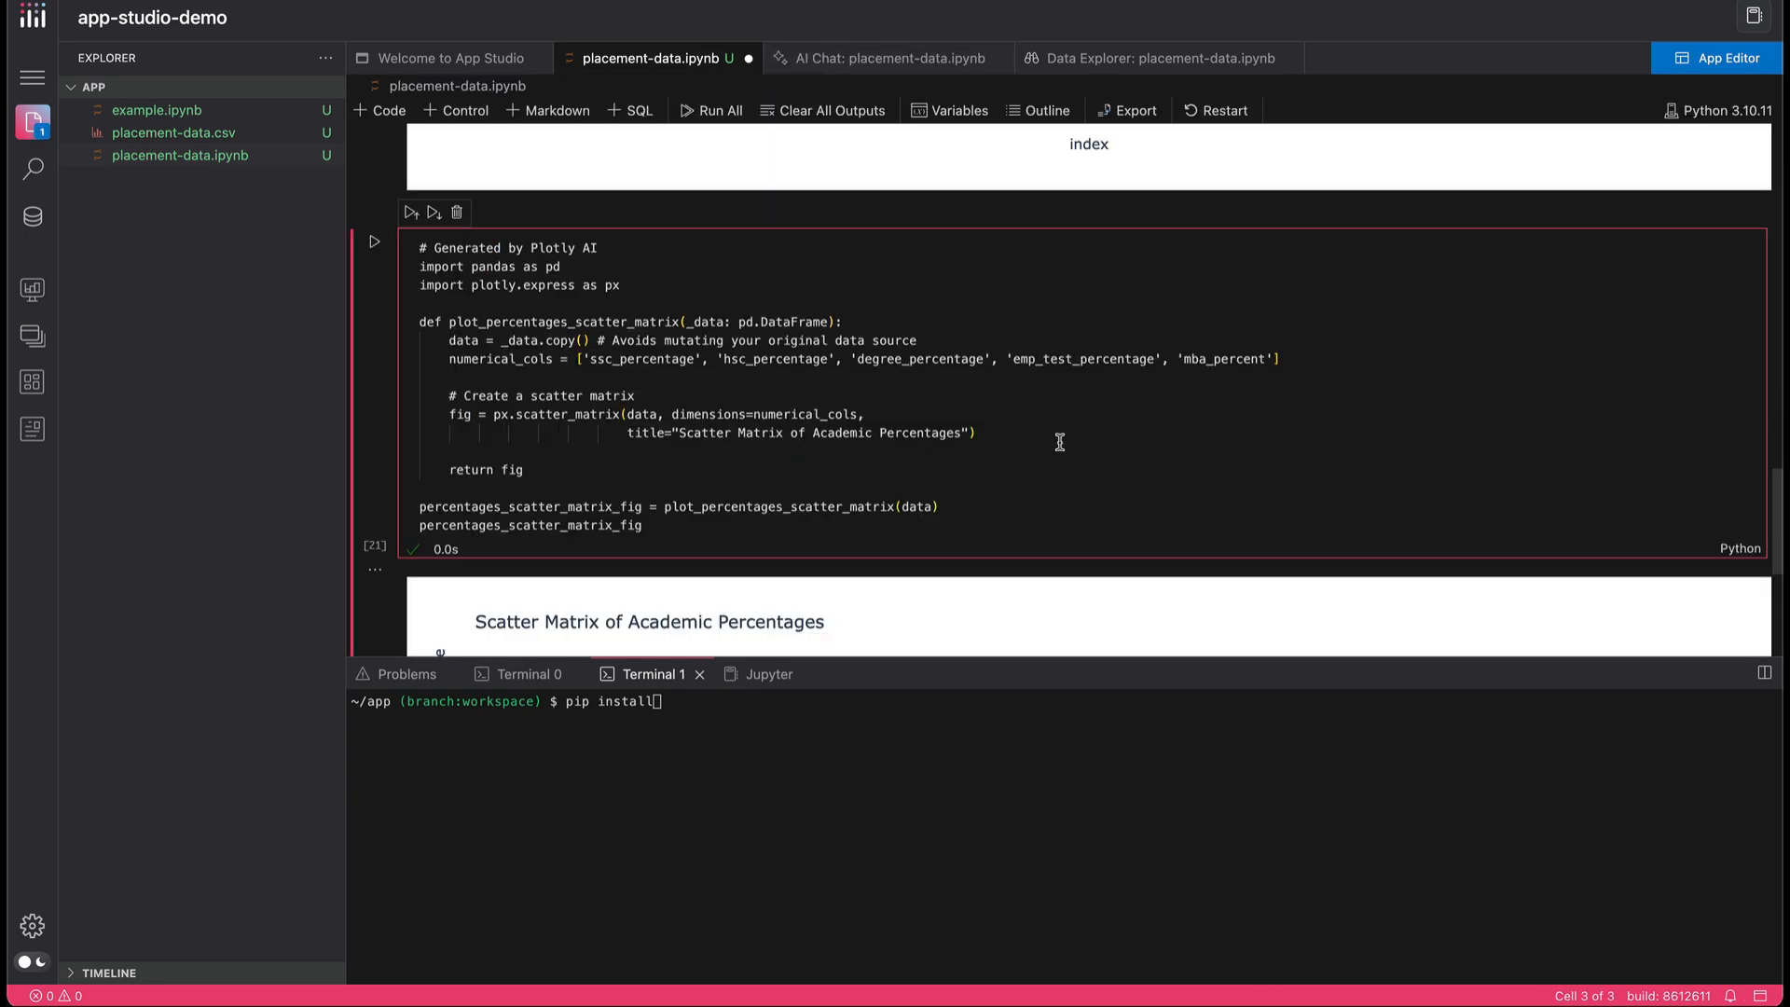
scroll(1049, 443, down, 4)
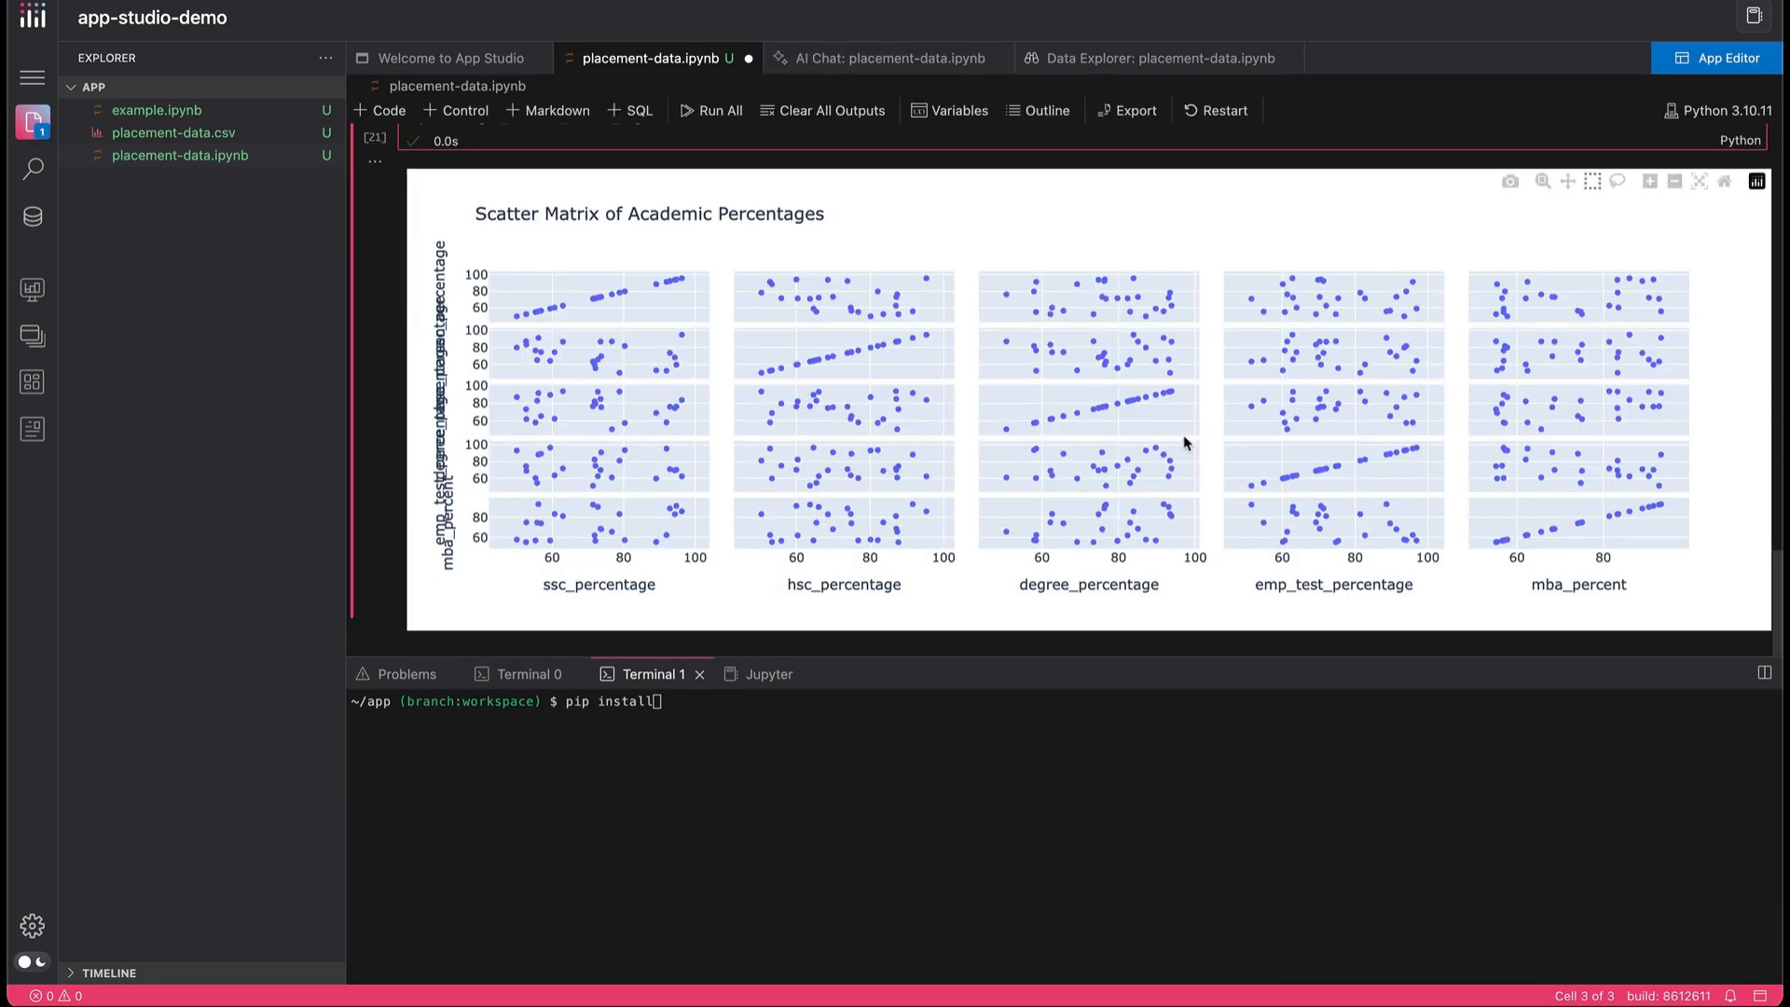
scroll(1184, 442, up, 10)
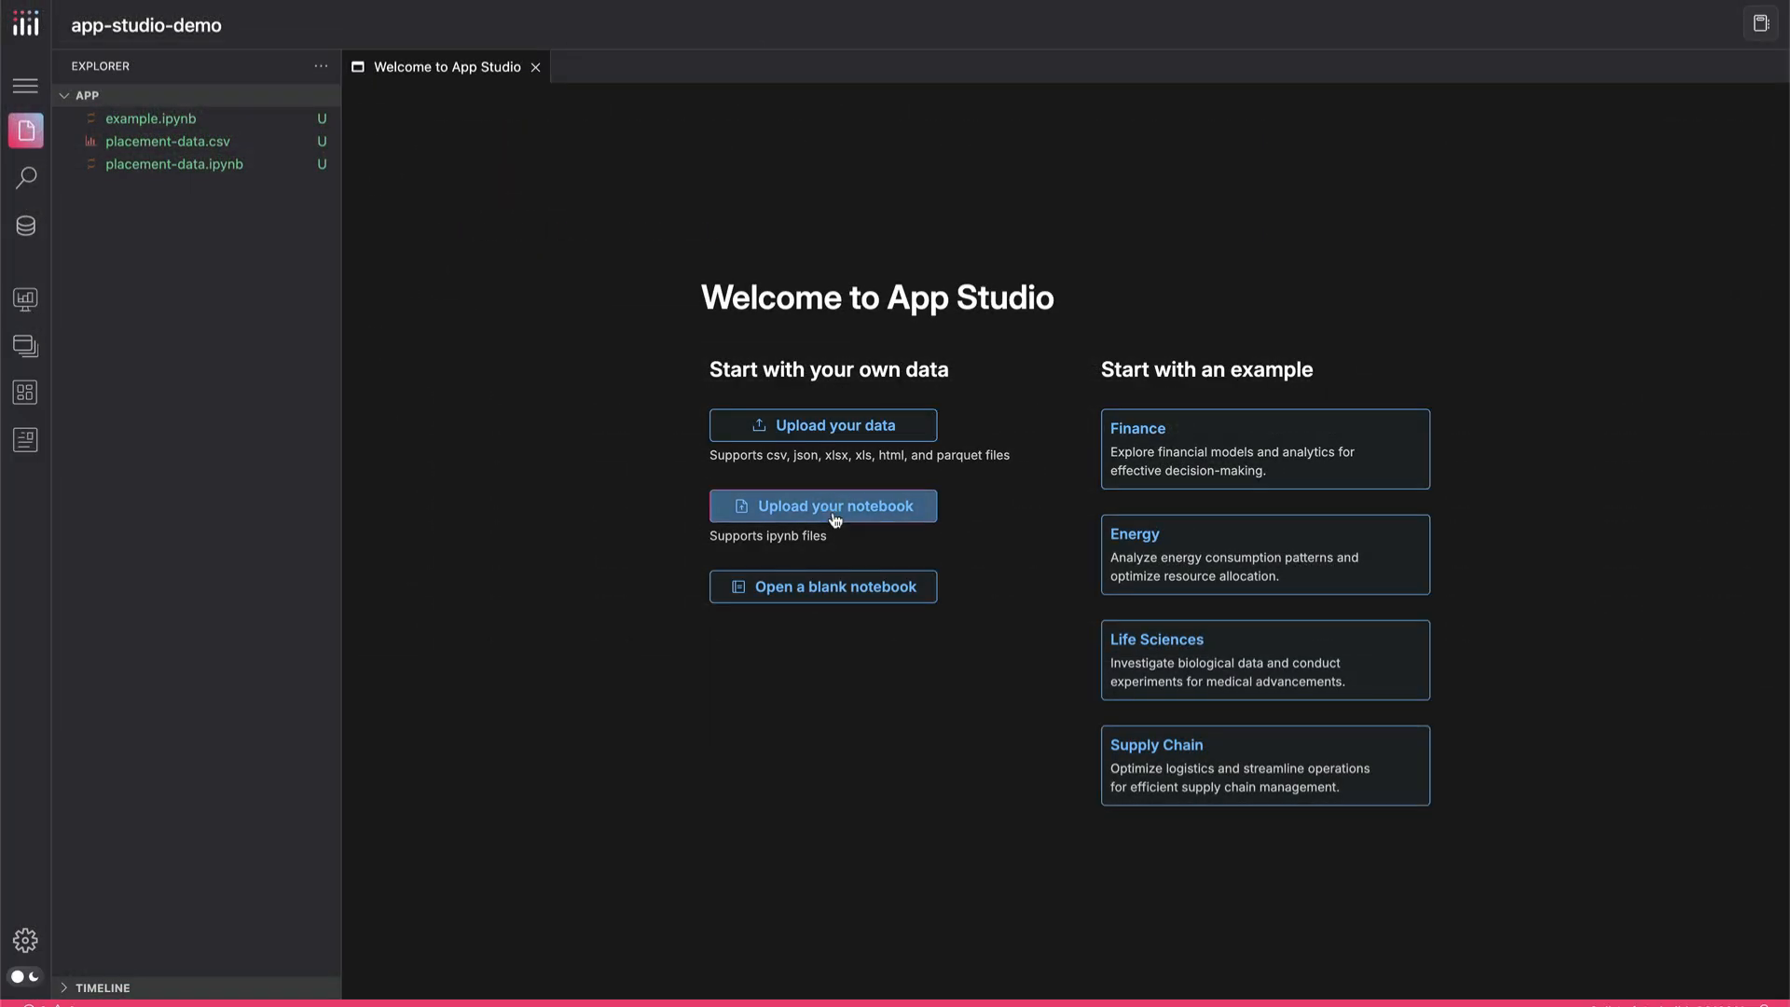
Upload the notebook numpy-plotly-tutorial.ipynb from Downloads and run all of its cells
click(835, 508)
scroll(881, 569, down, 5)
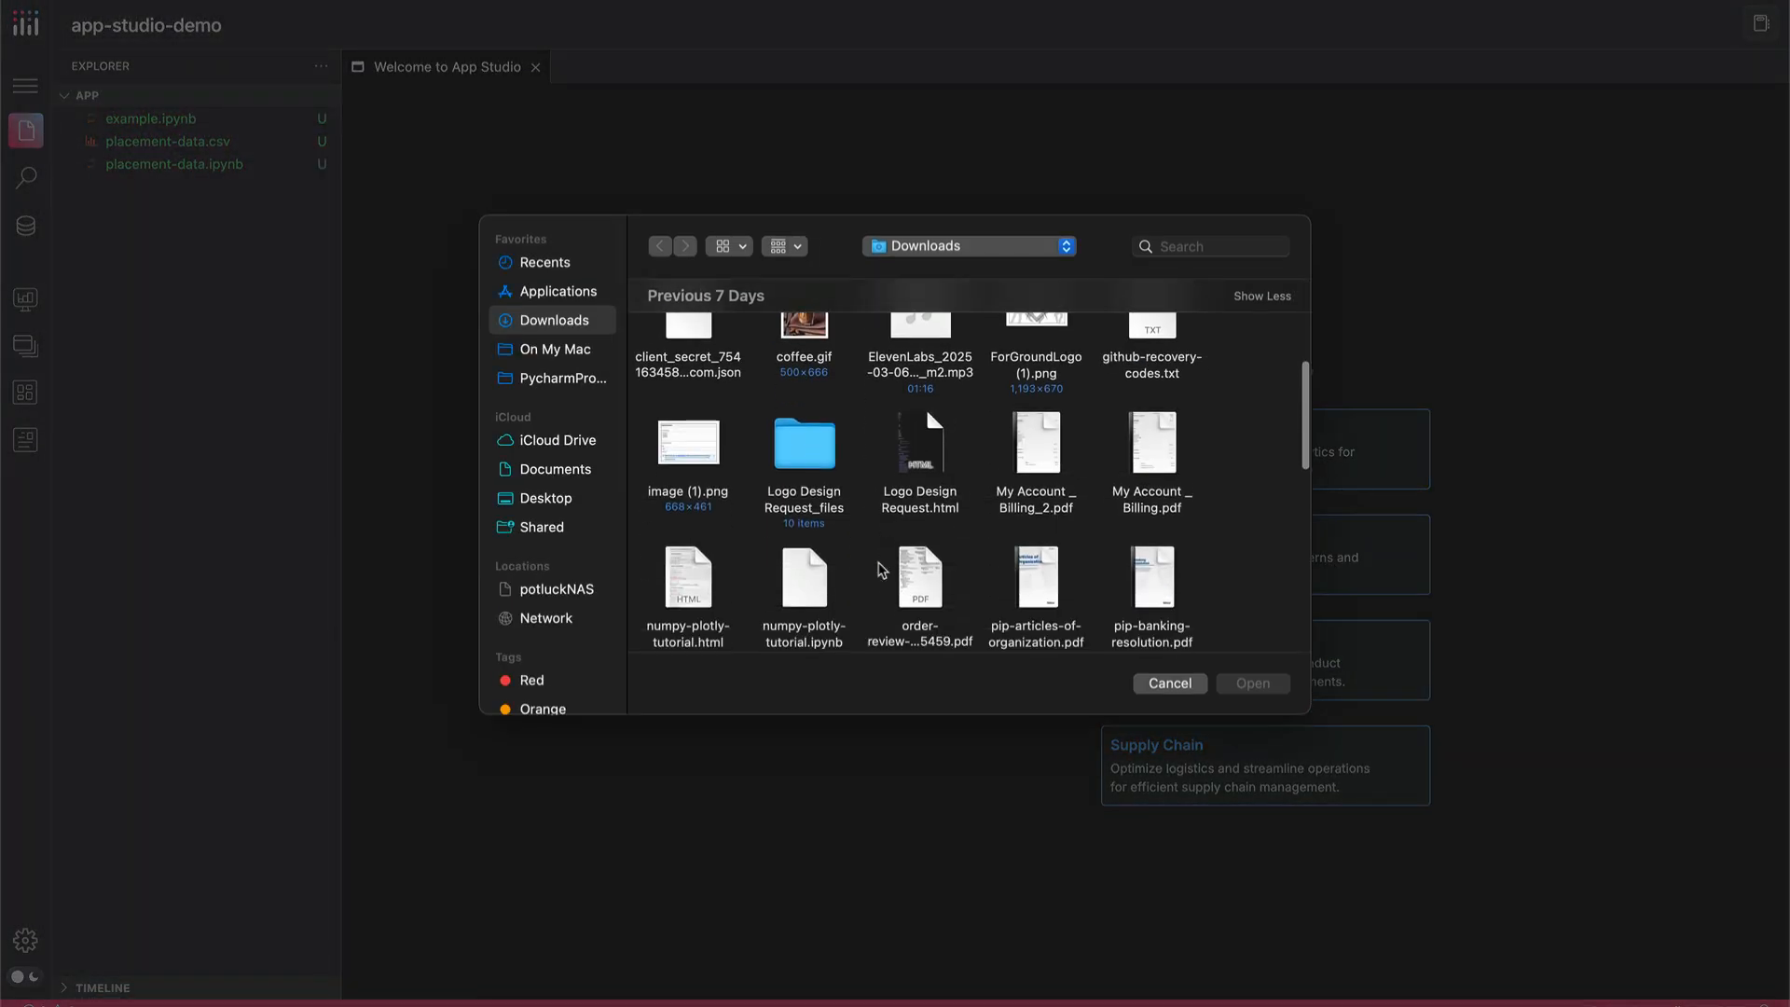
scroll(881, 569, down, 2)
click(809, 517)
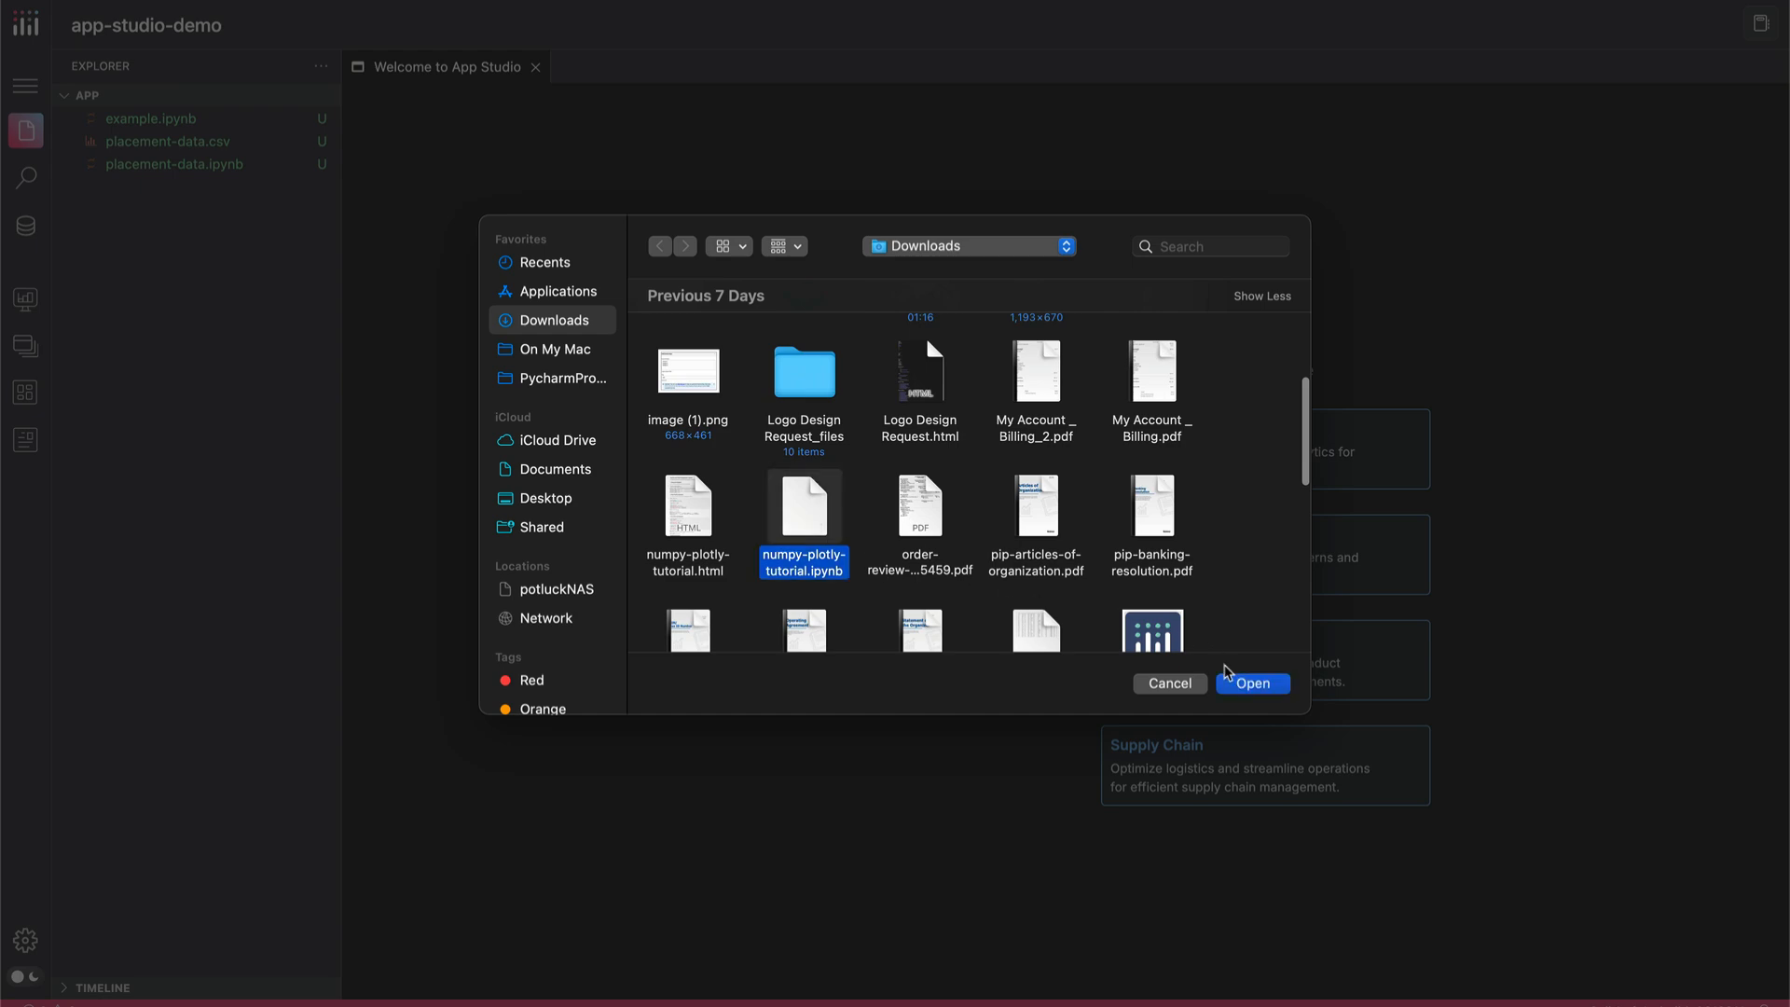
click(1240, 683)
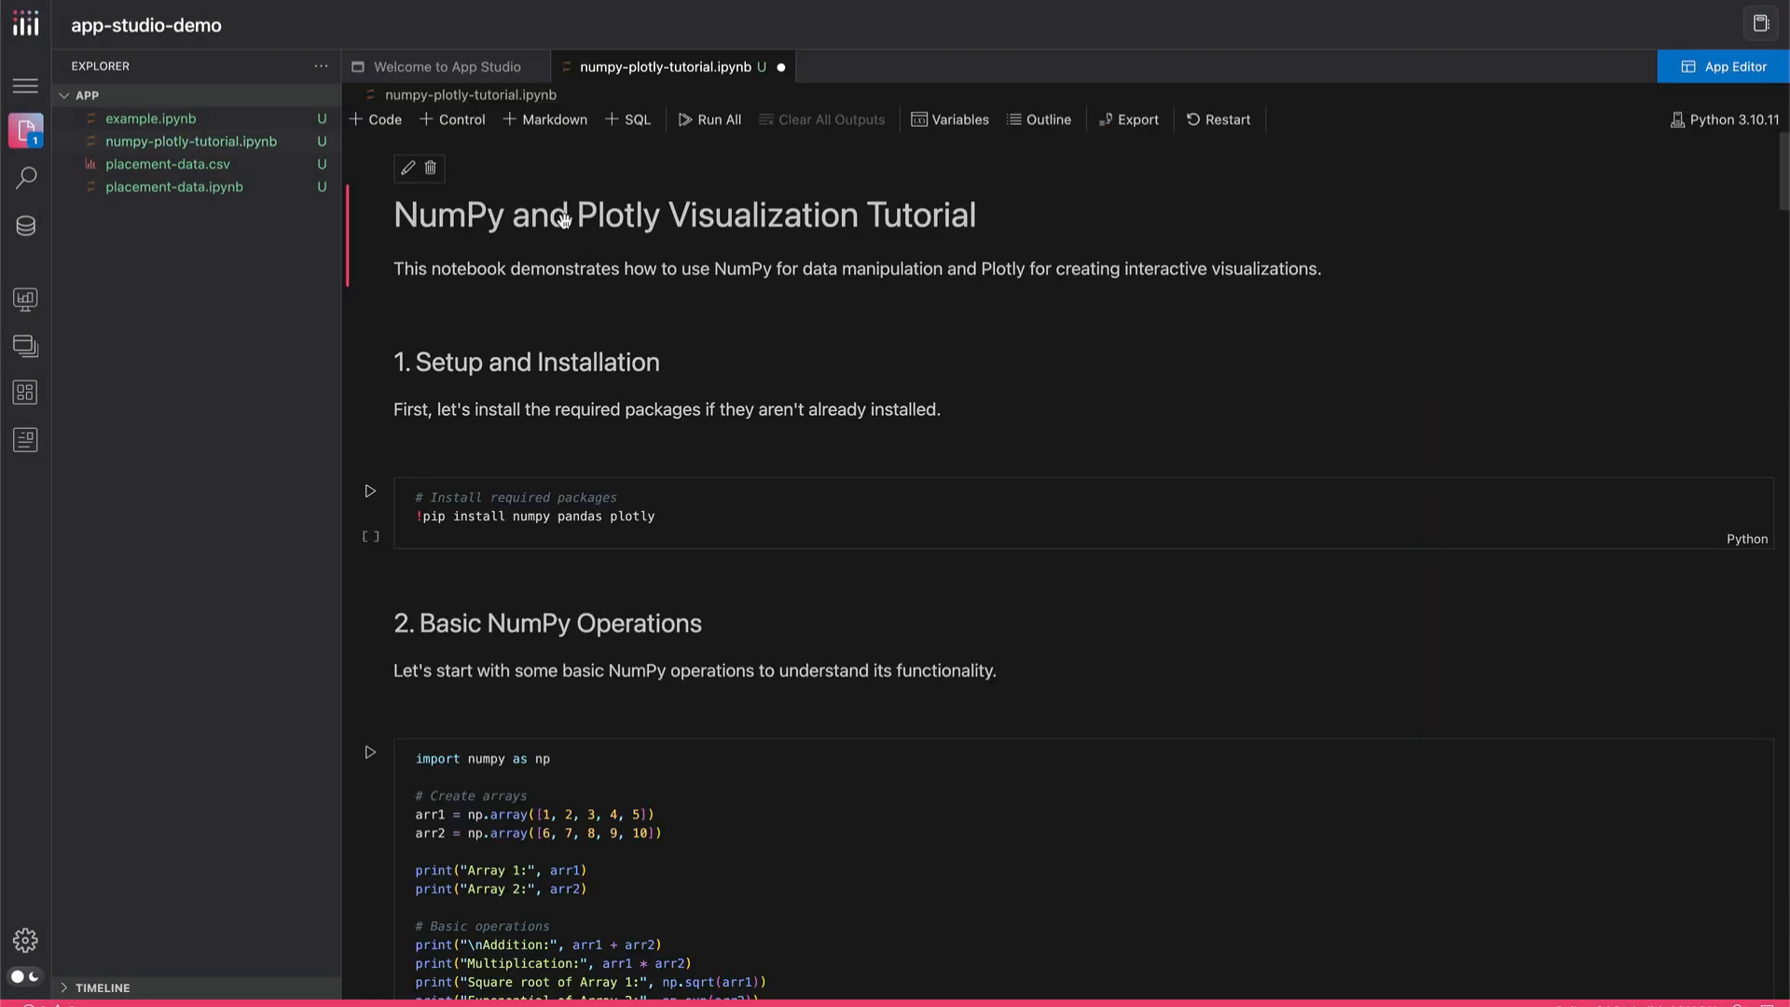
click(706, 121)
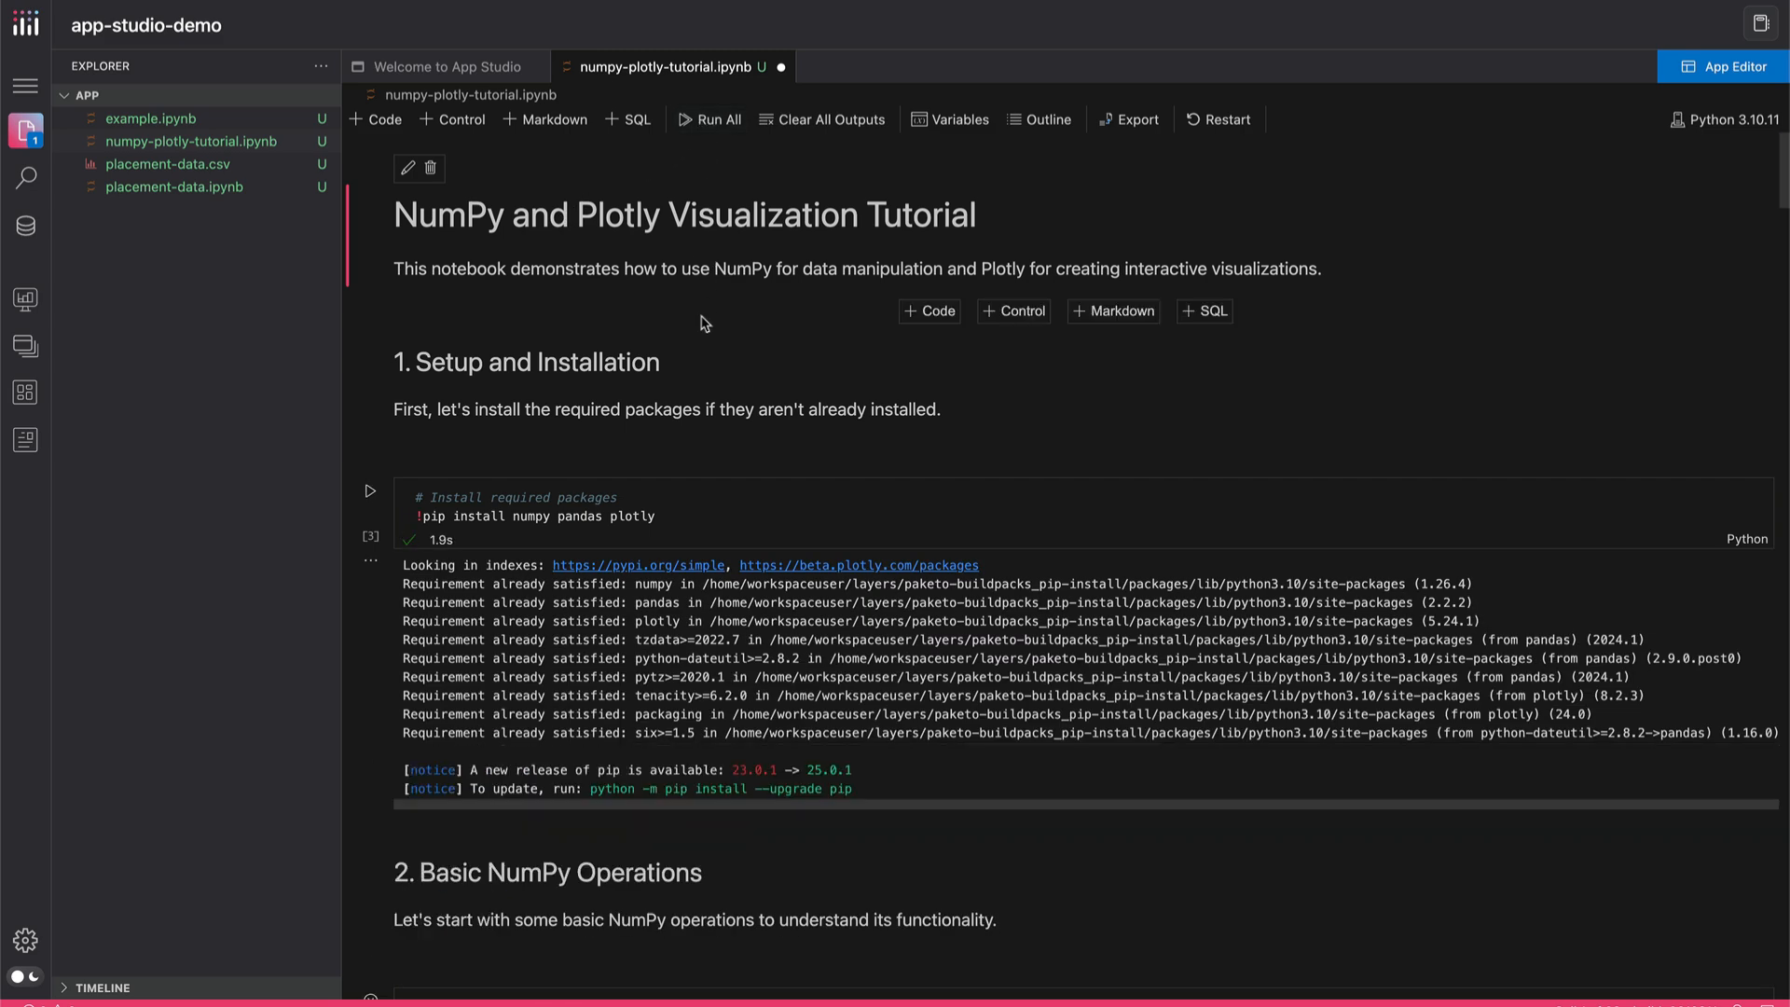
Review the executed tutorial notebook's outputs from the package installation down to the Daily Precipitation bar chart
scroll(693, 422, down, 3)
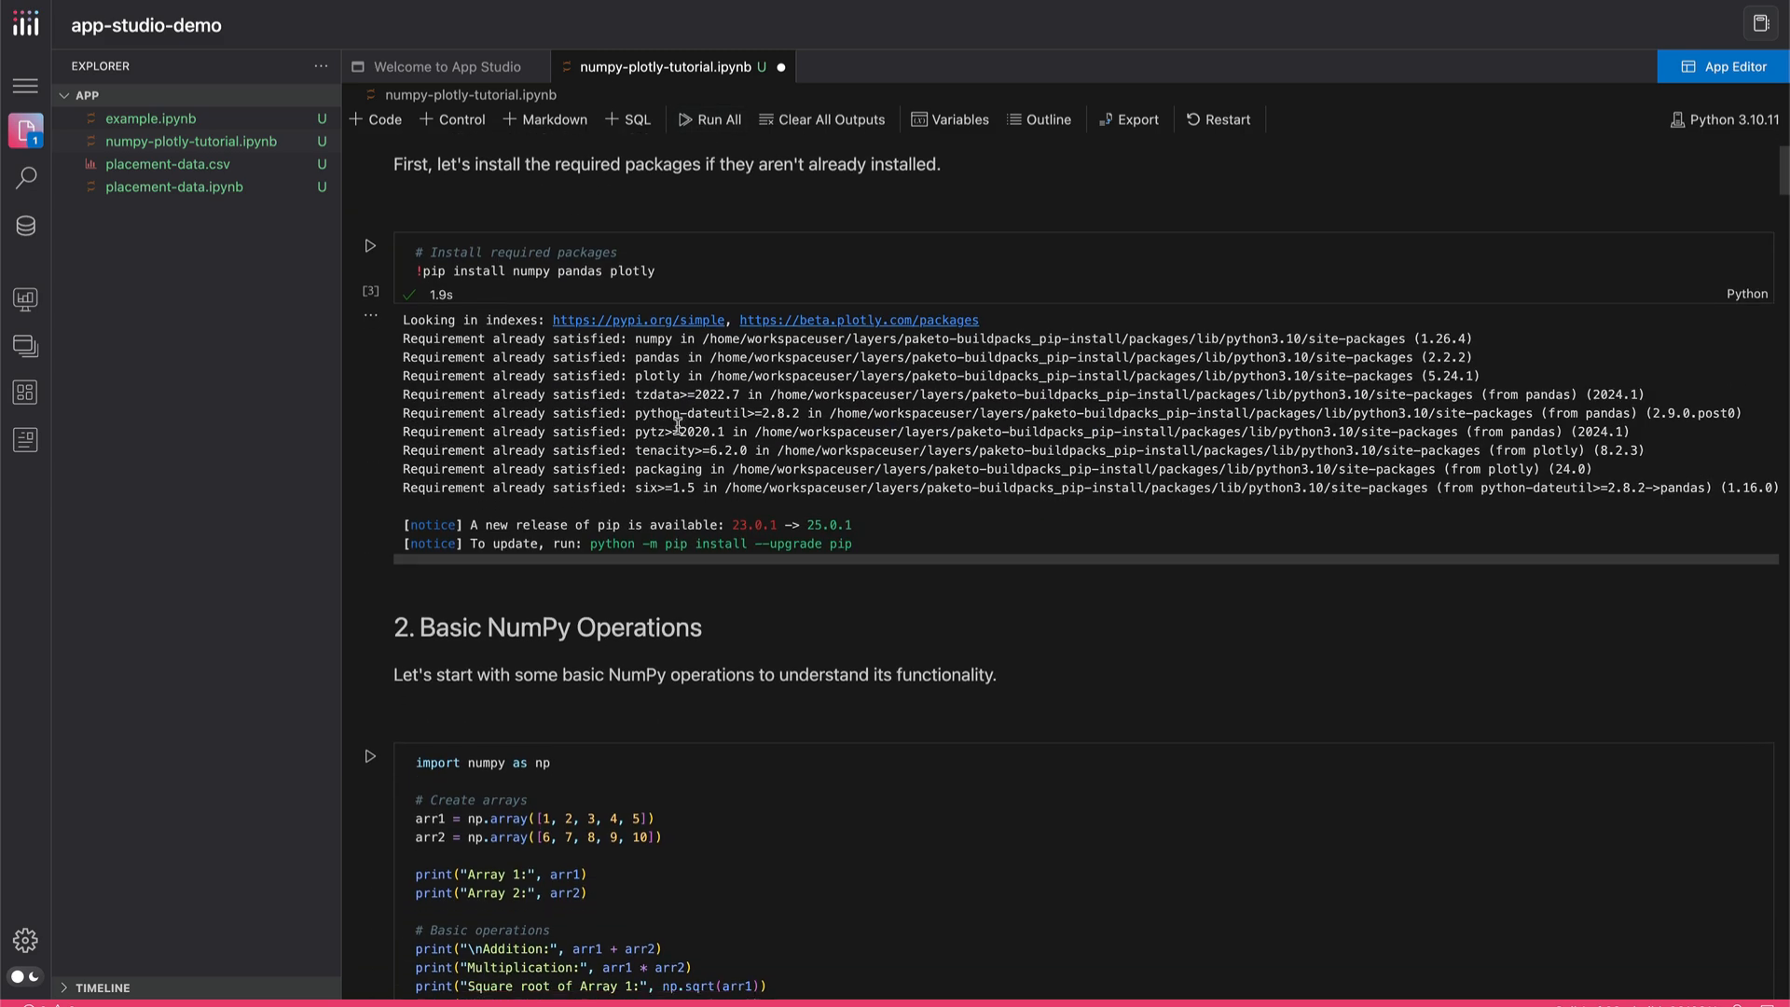
scroll(692, 422, up, 2)
scroll(677, 426, up, 1)
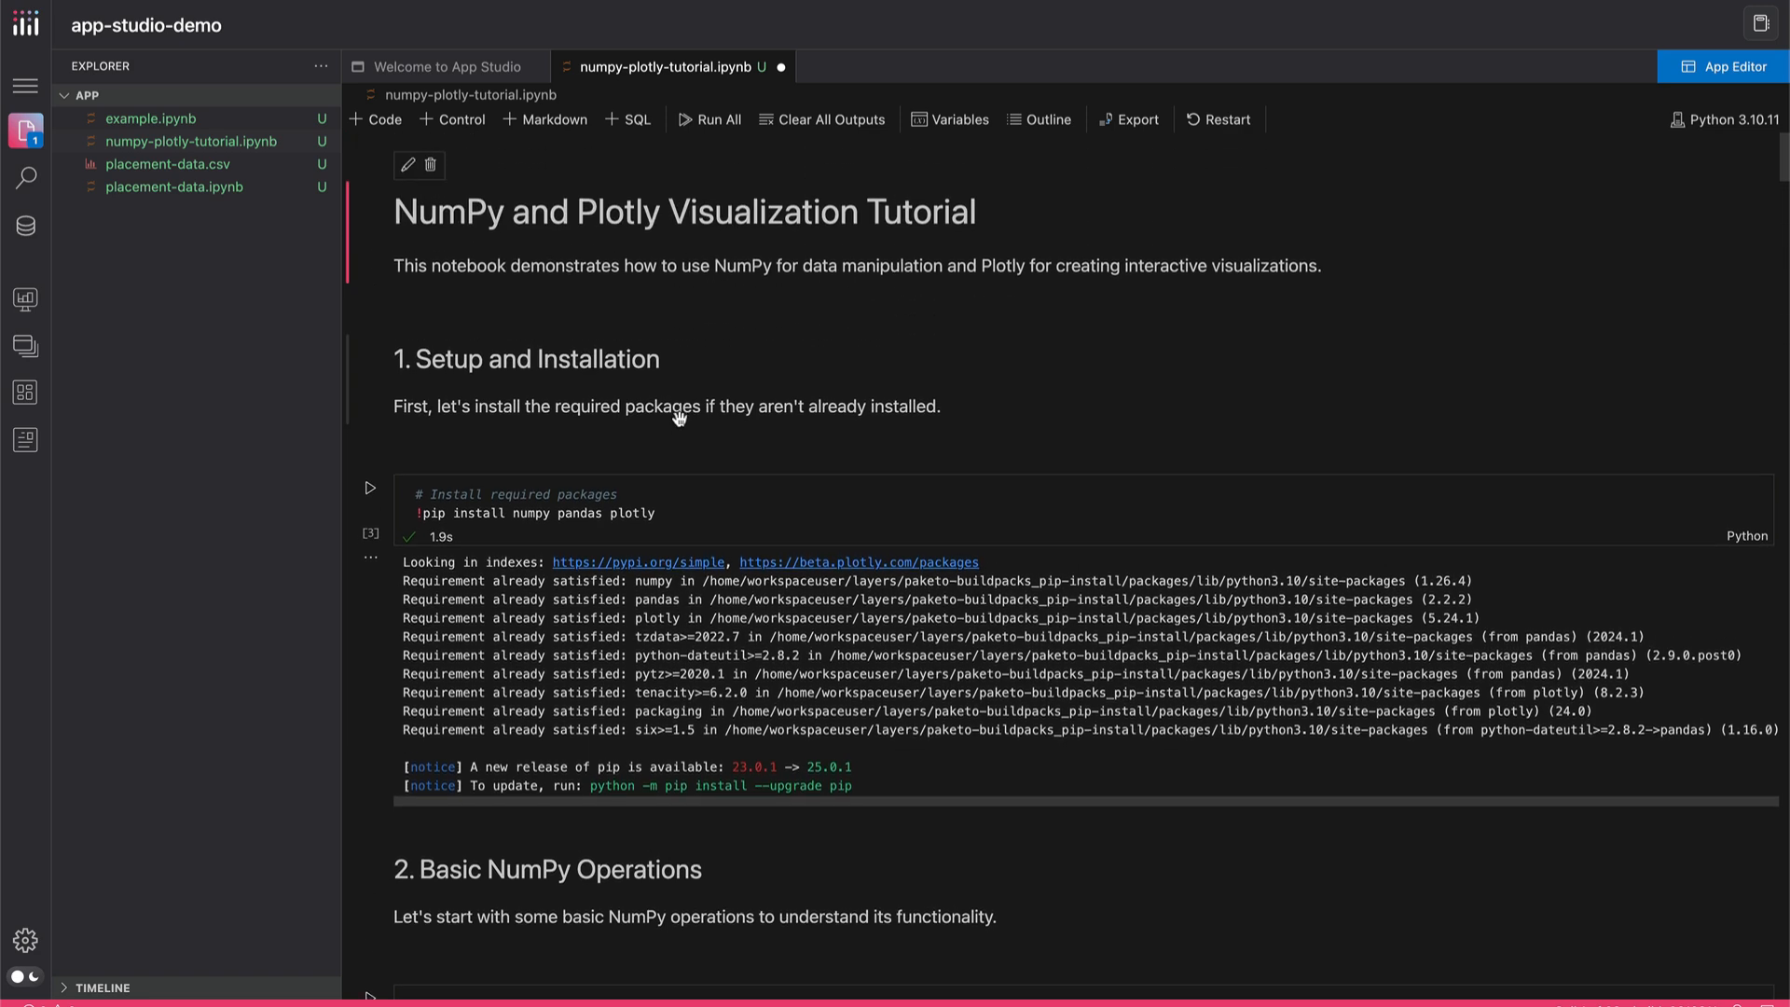
scroll(678, 419, down, 12)
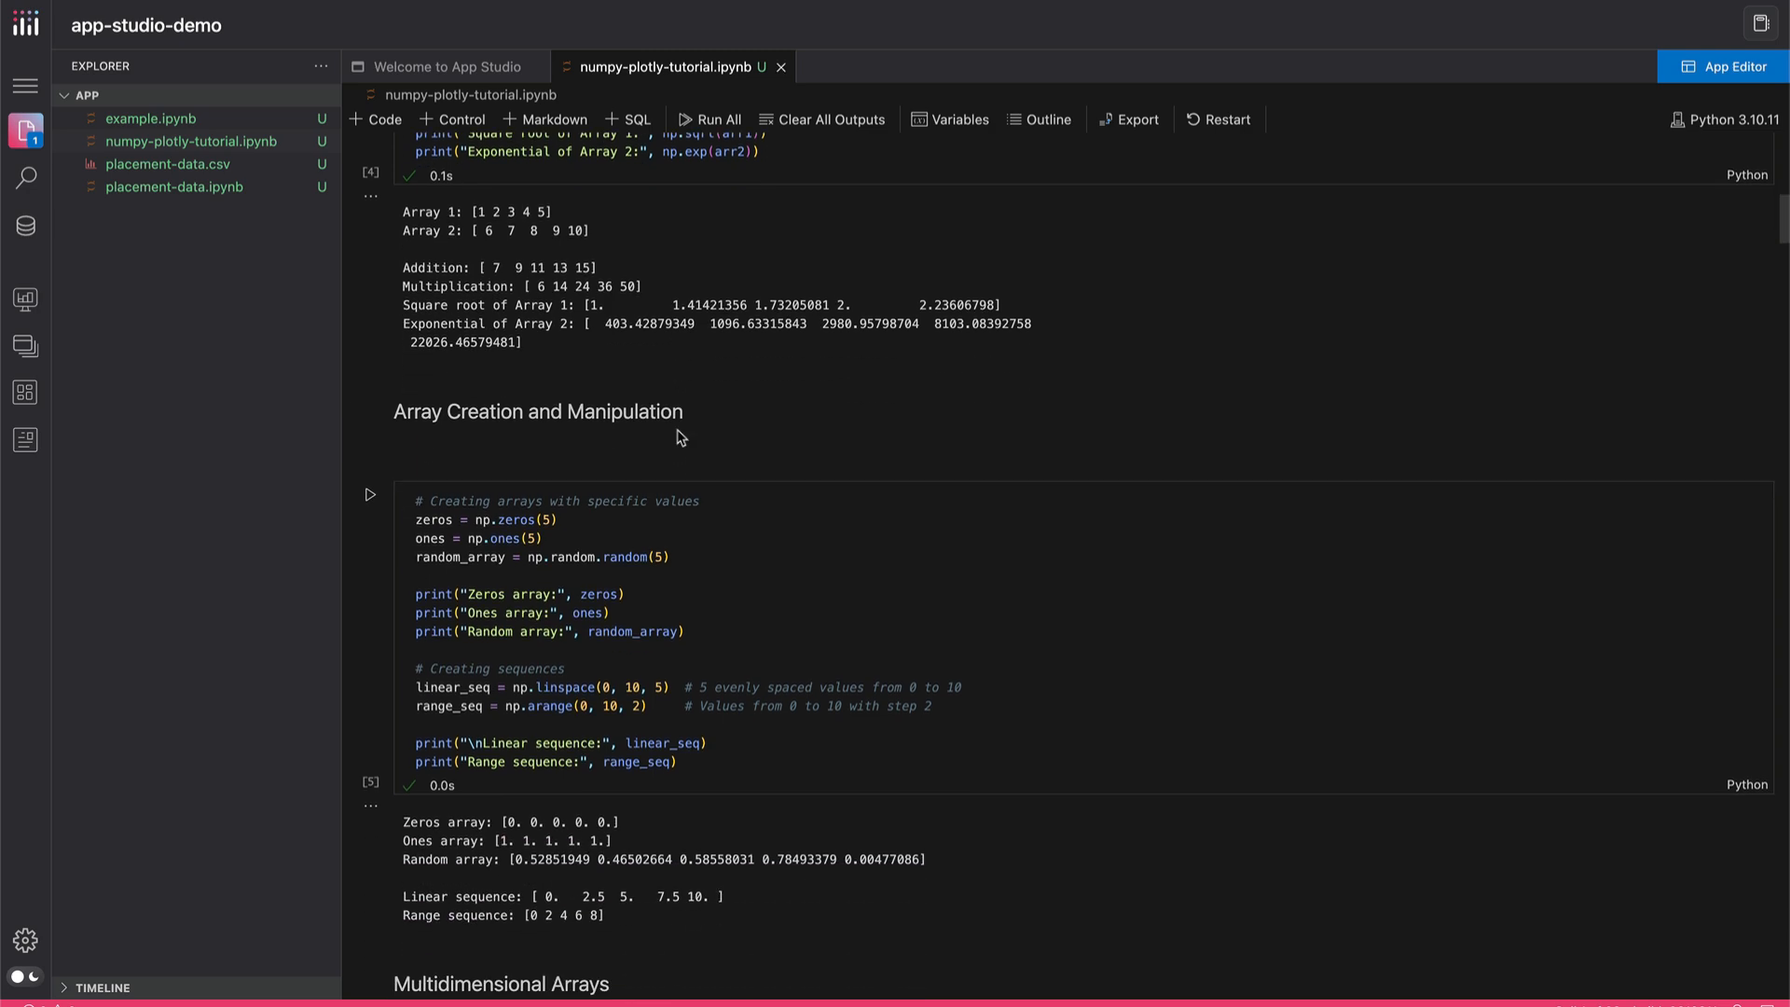
scroll(676, 426, down, 15)
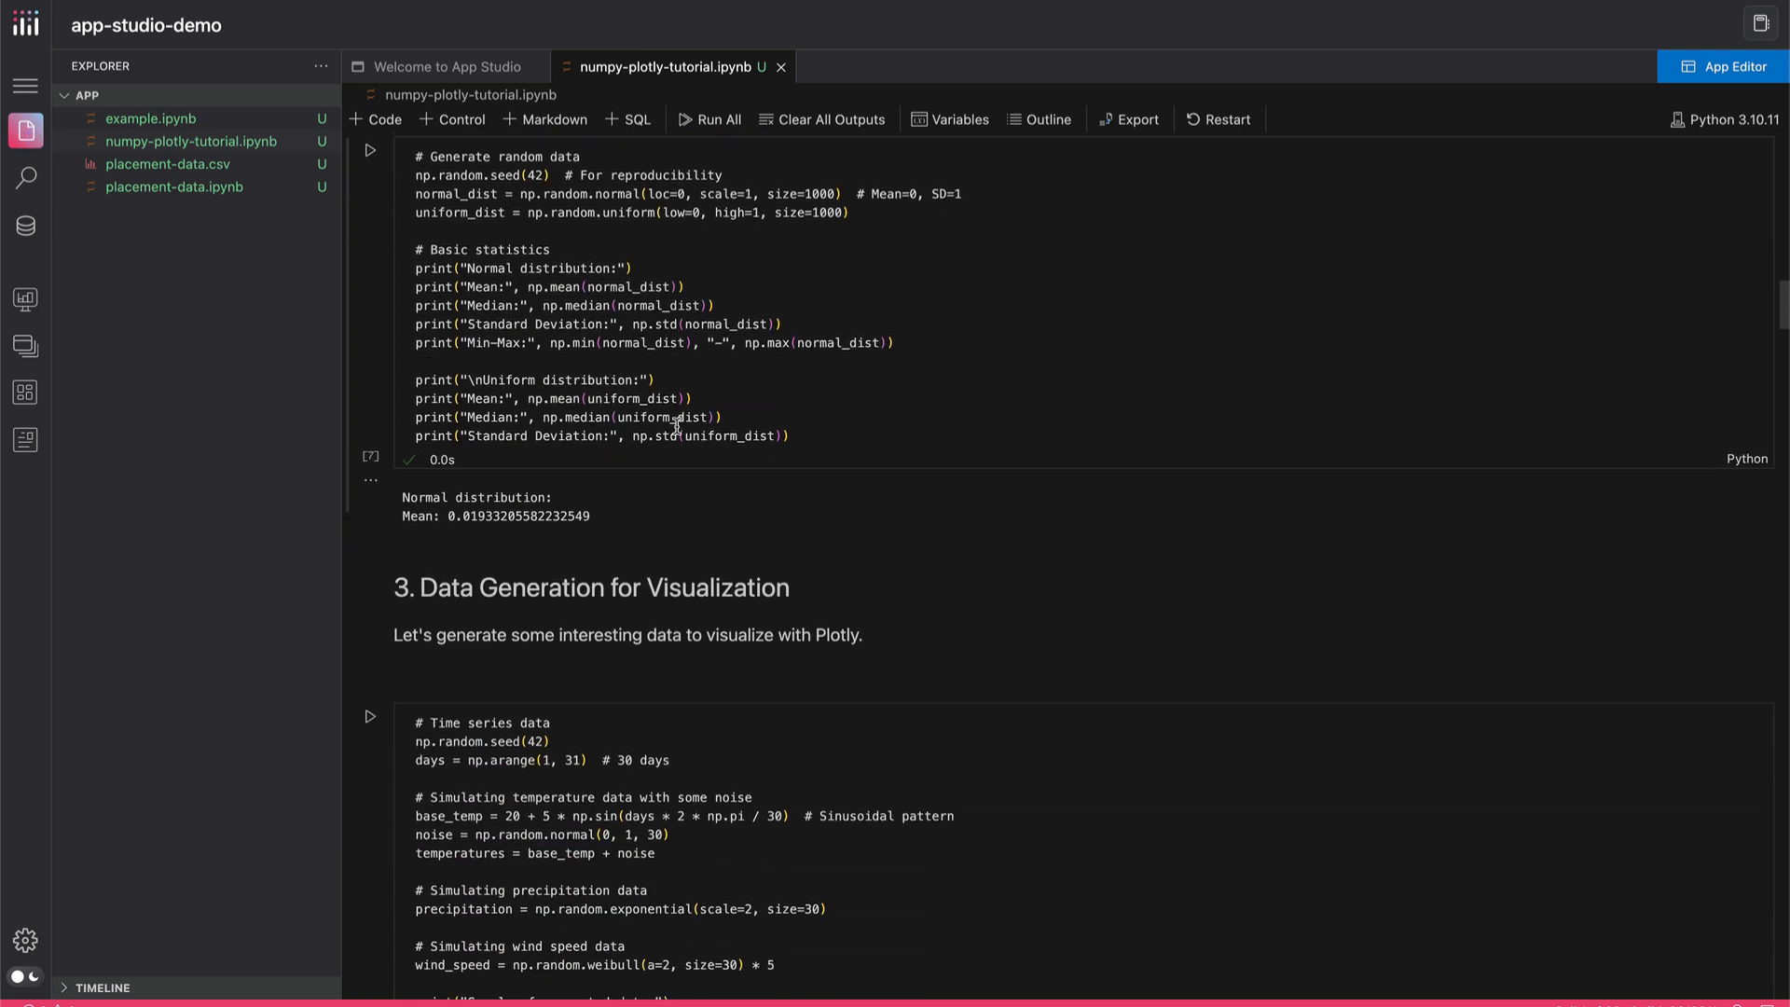
scroll(677, 426, down, 15)
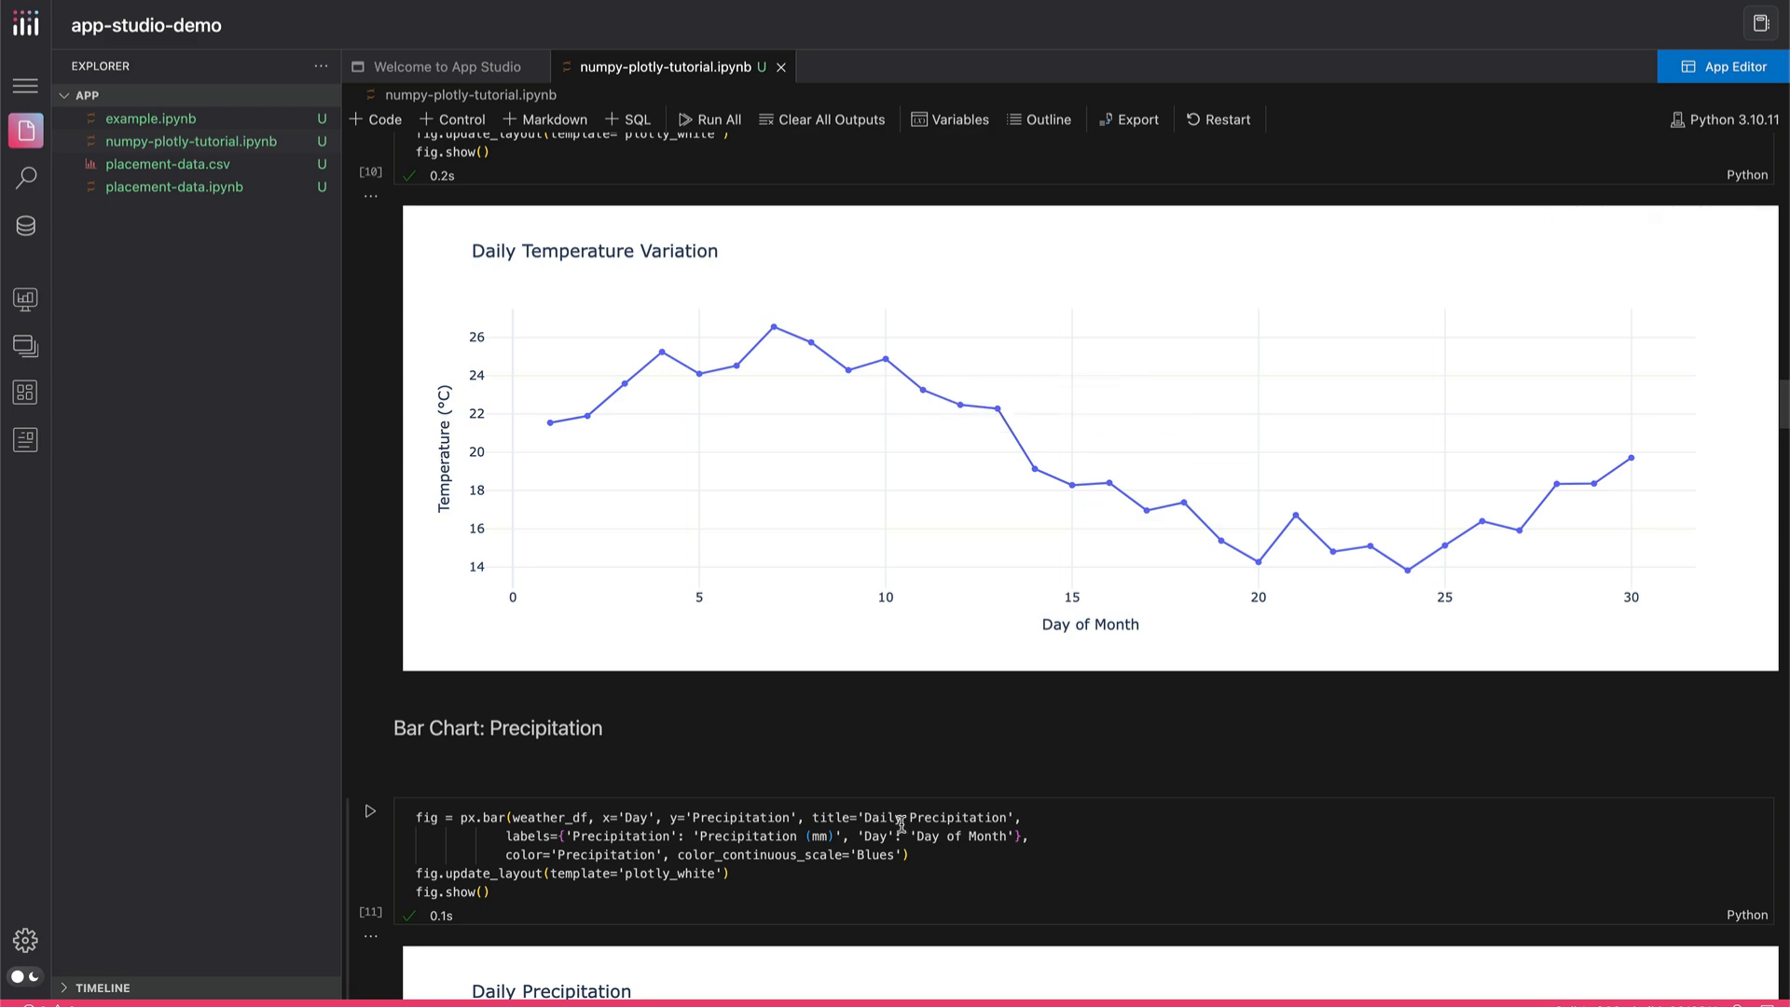
scroll(900, 824, down, 5)
scroll(900, 824, down, 3)
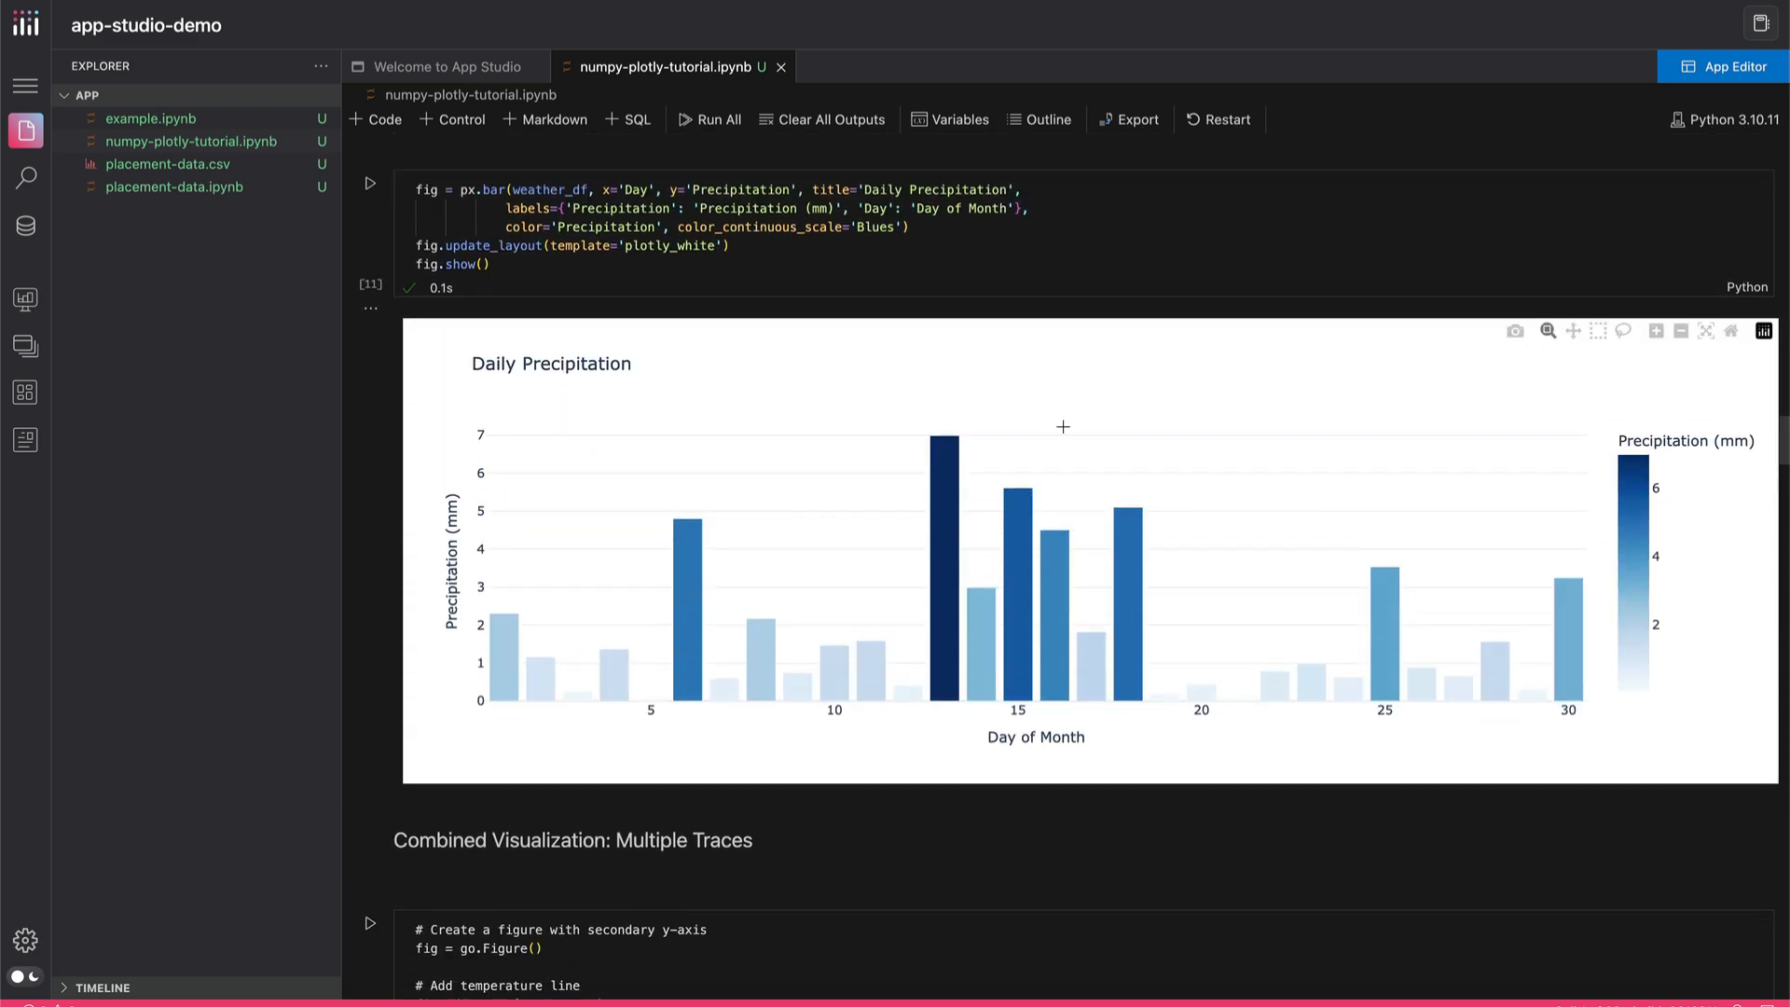
Review the tutorial notebook's remaining outputs, from the temperature and wind speed chart through the surface plot and heatmap to the Gradient Image
scroll(1063, 423, down, 2)
scroll(1067, 264, down, 15)
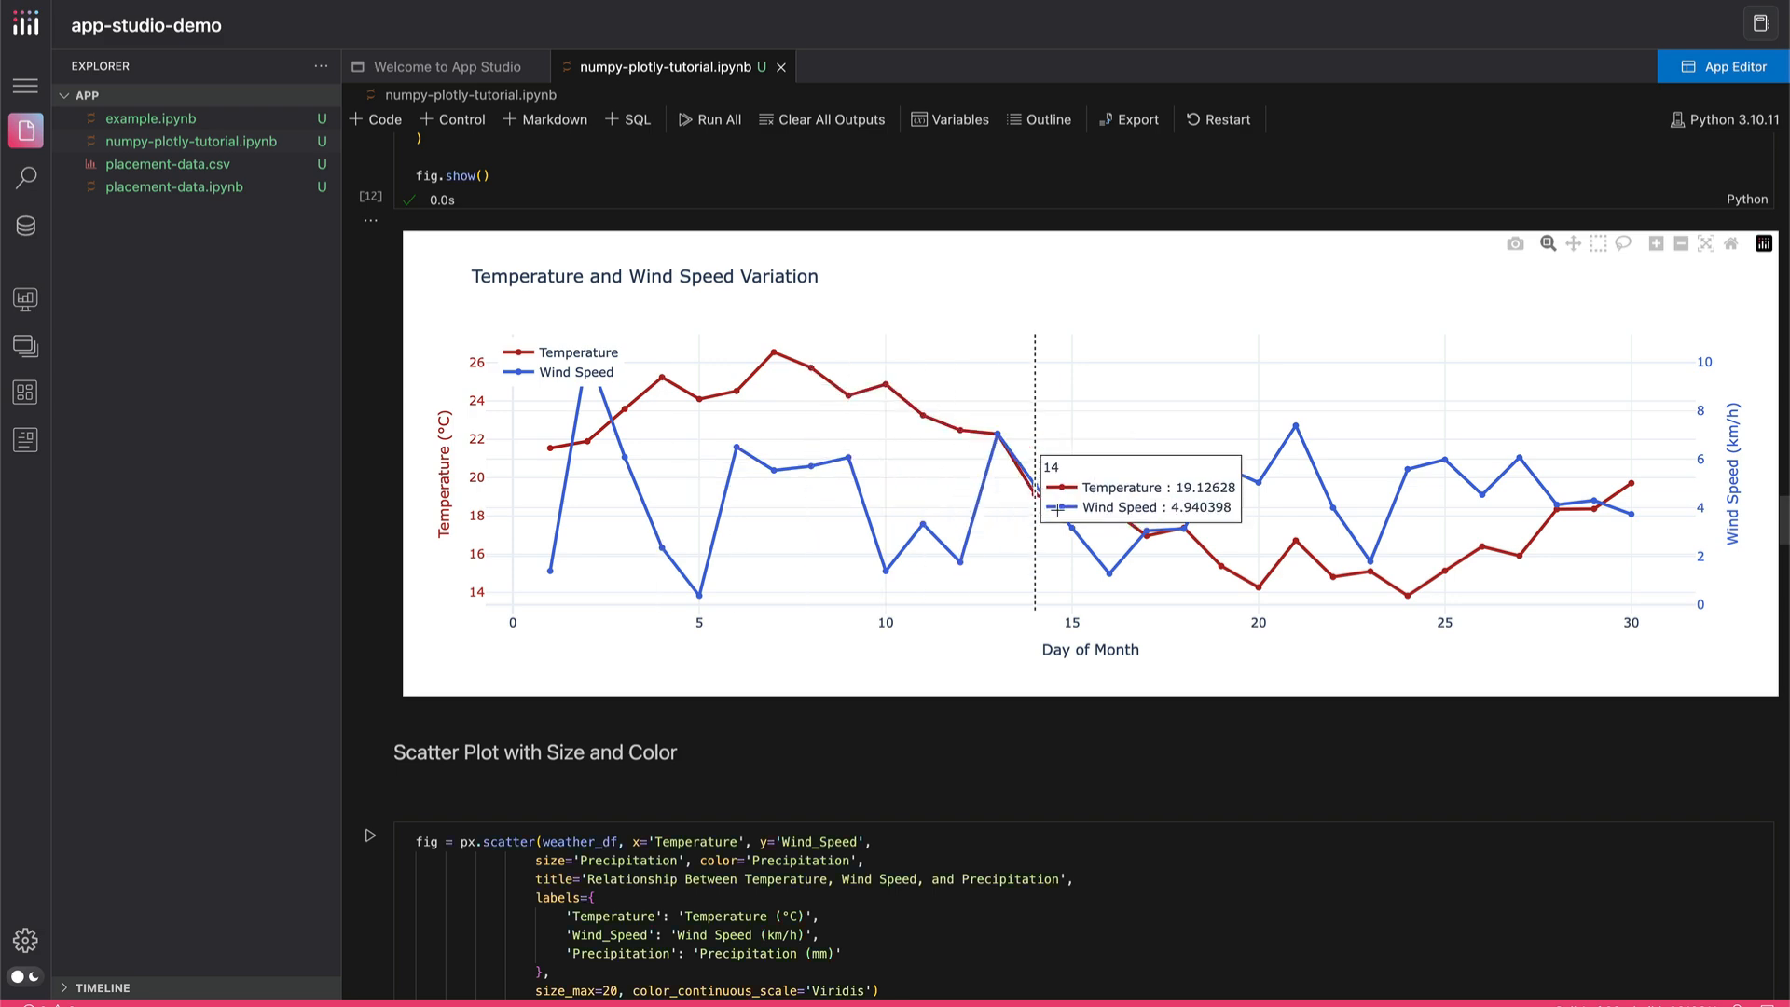
scroll(1054, 647, down, 3)
scroll(1054, 647, down, 8)
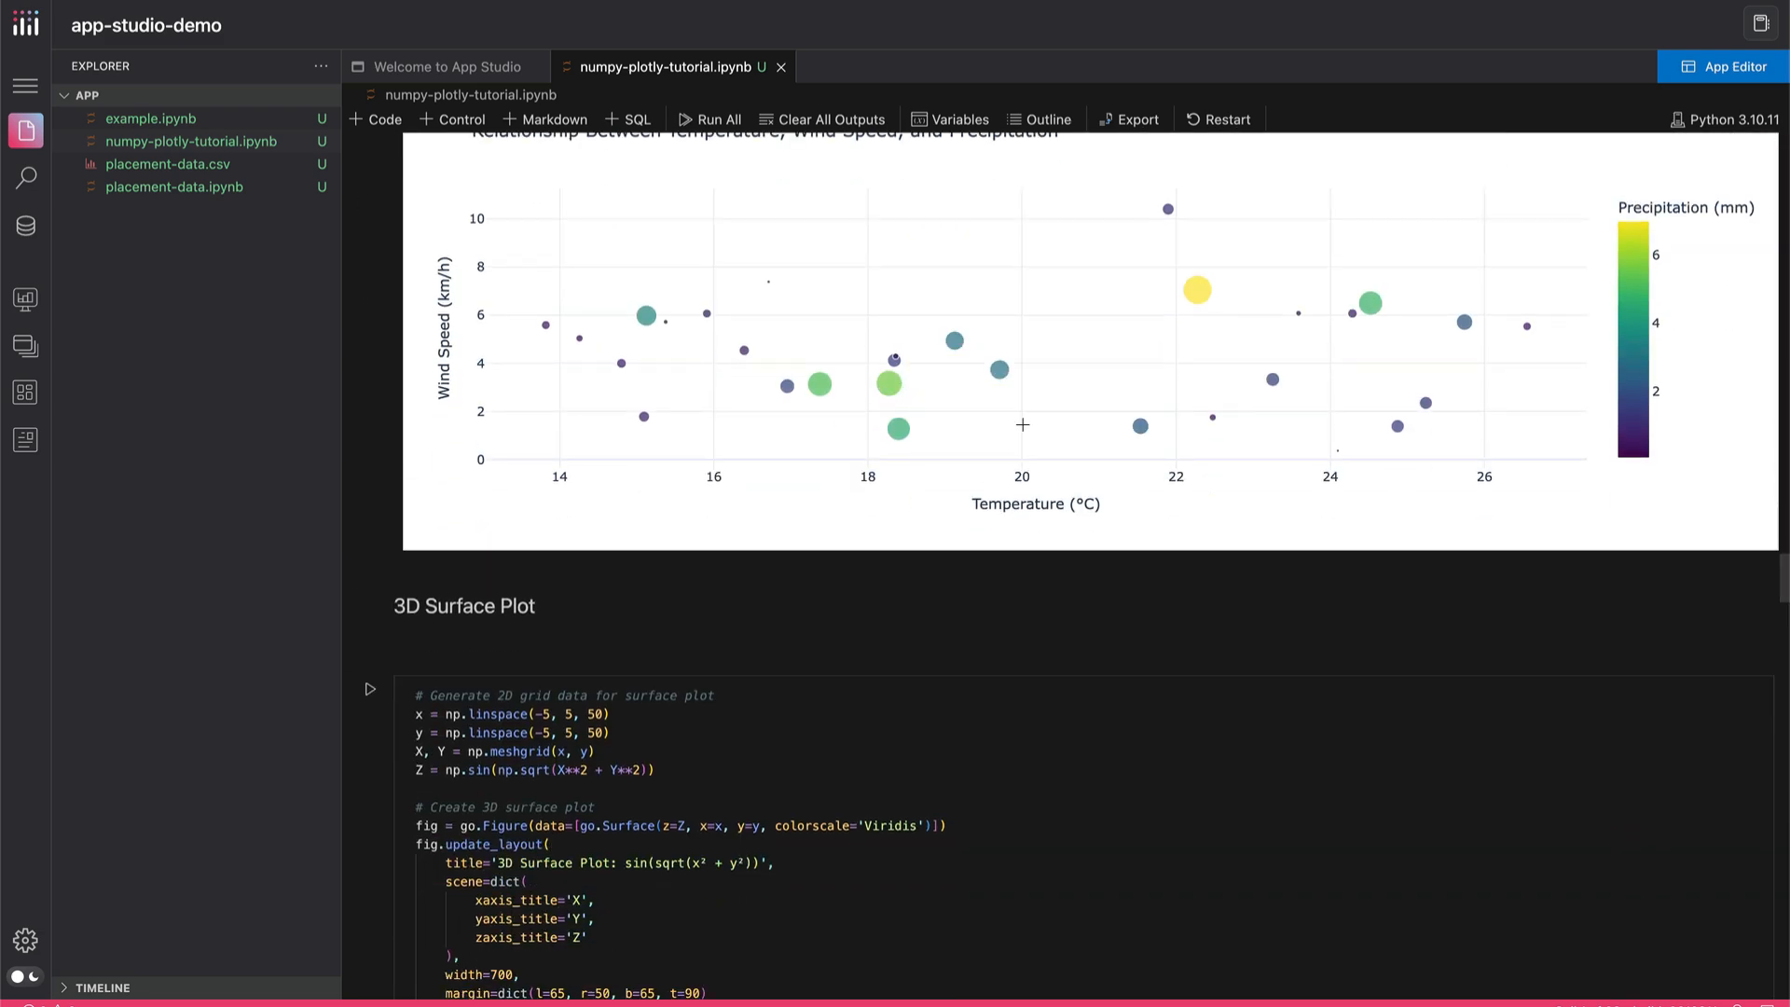
scroll(1138, 506, down, 10)
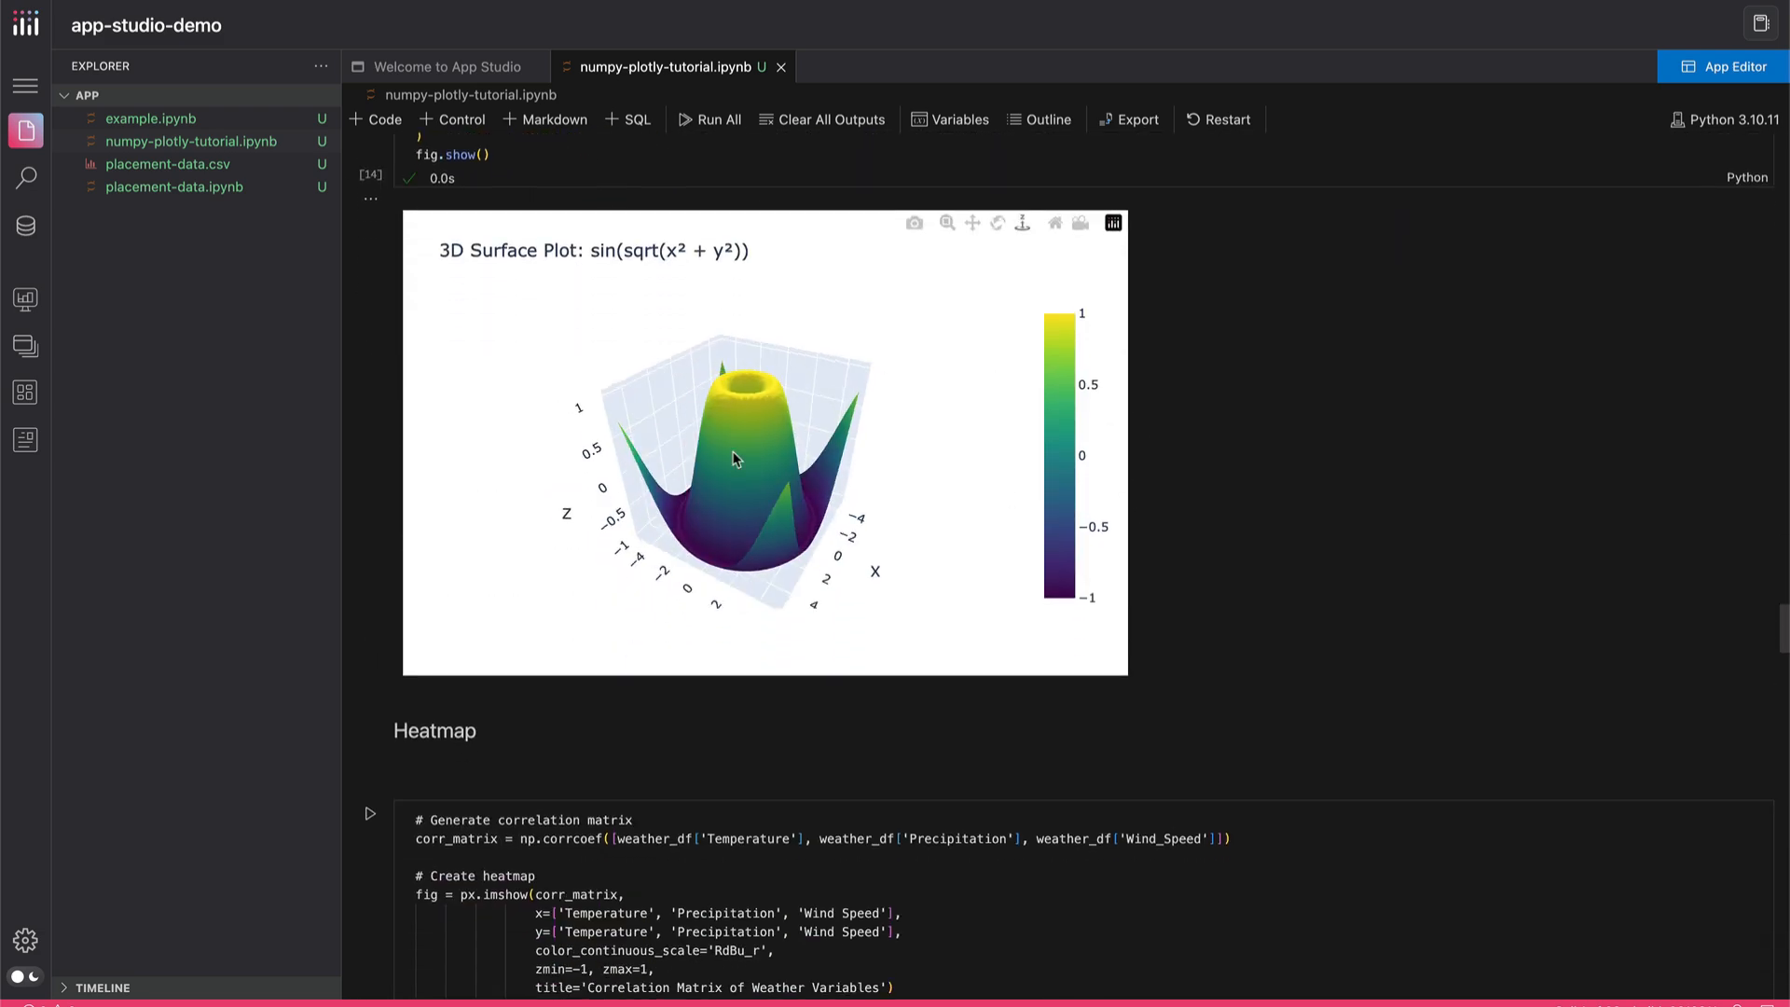
scroll(794, 473, down, 19)
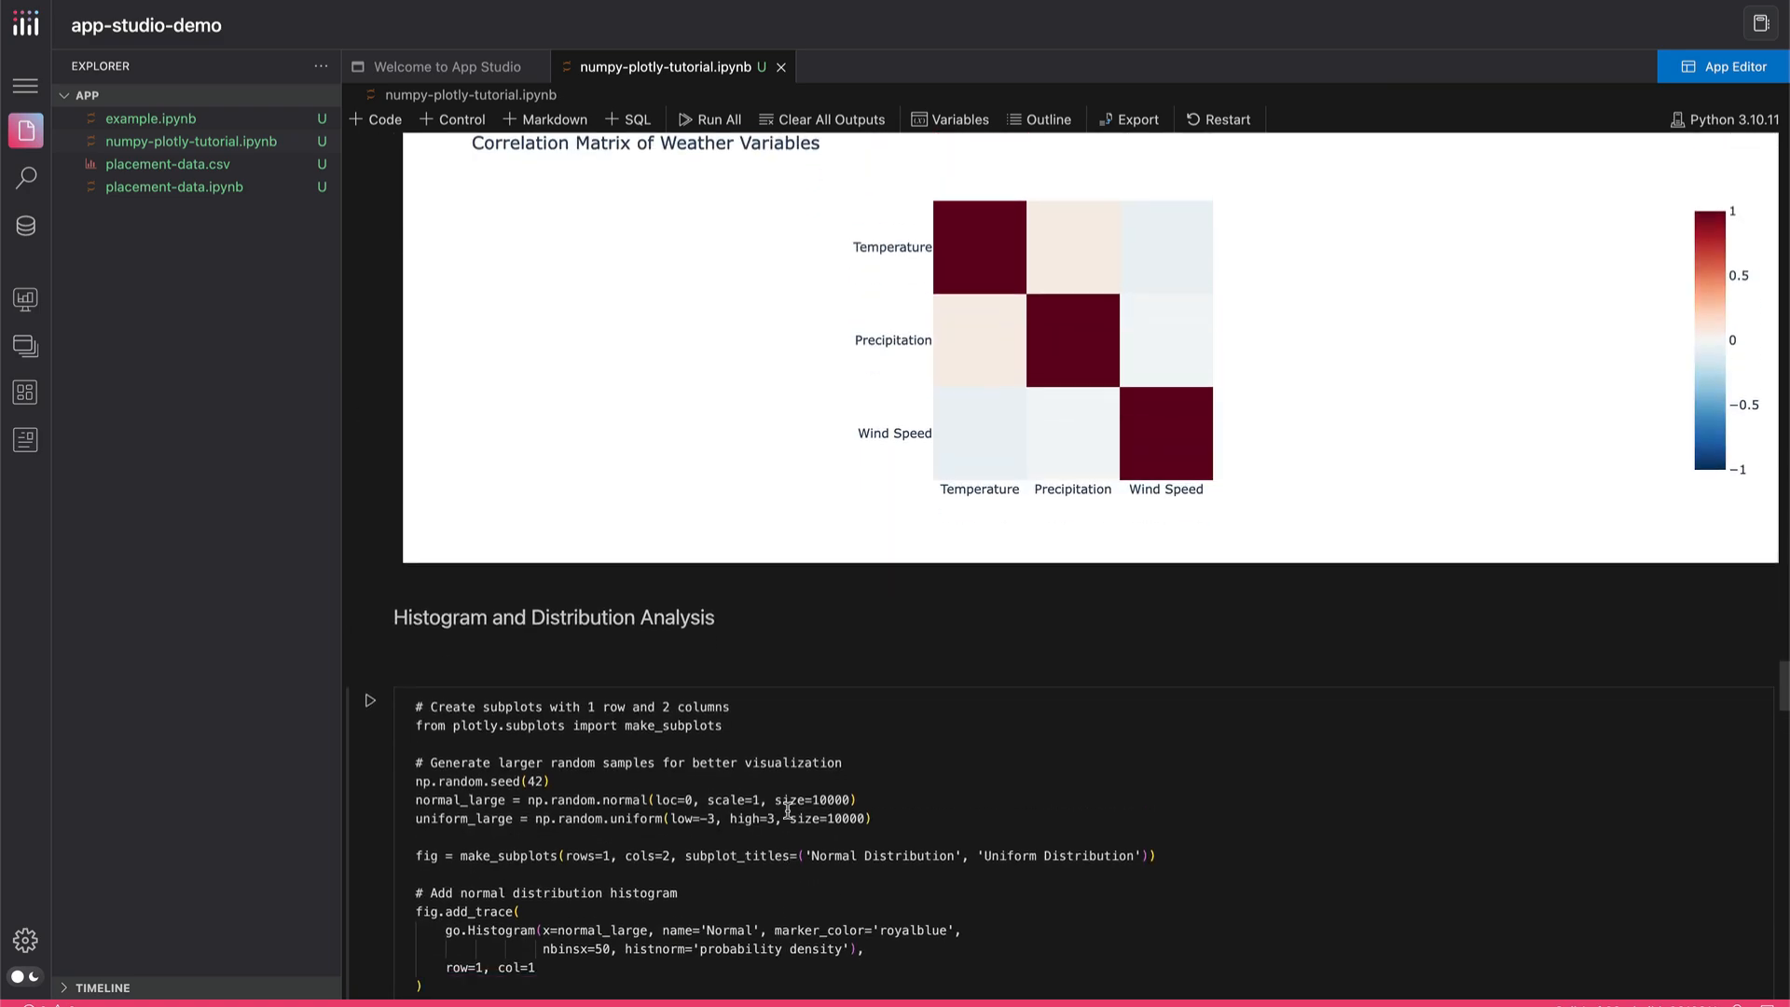
scroll(786, 811, down, 10)
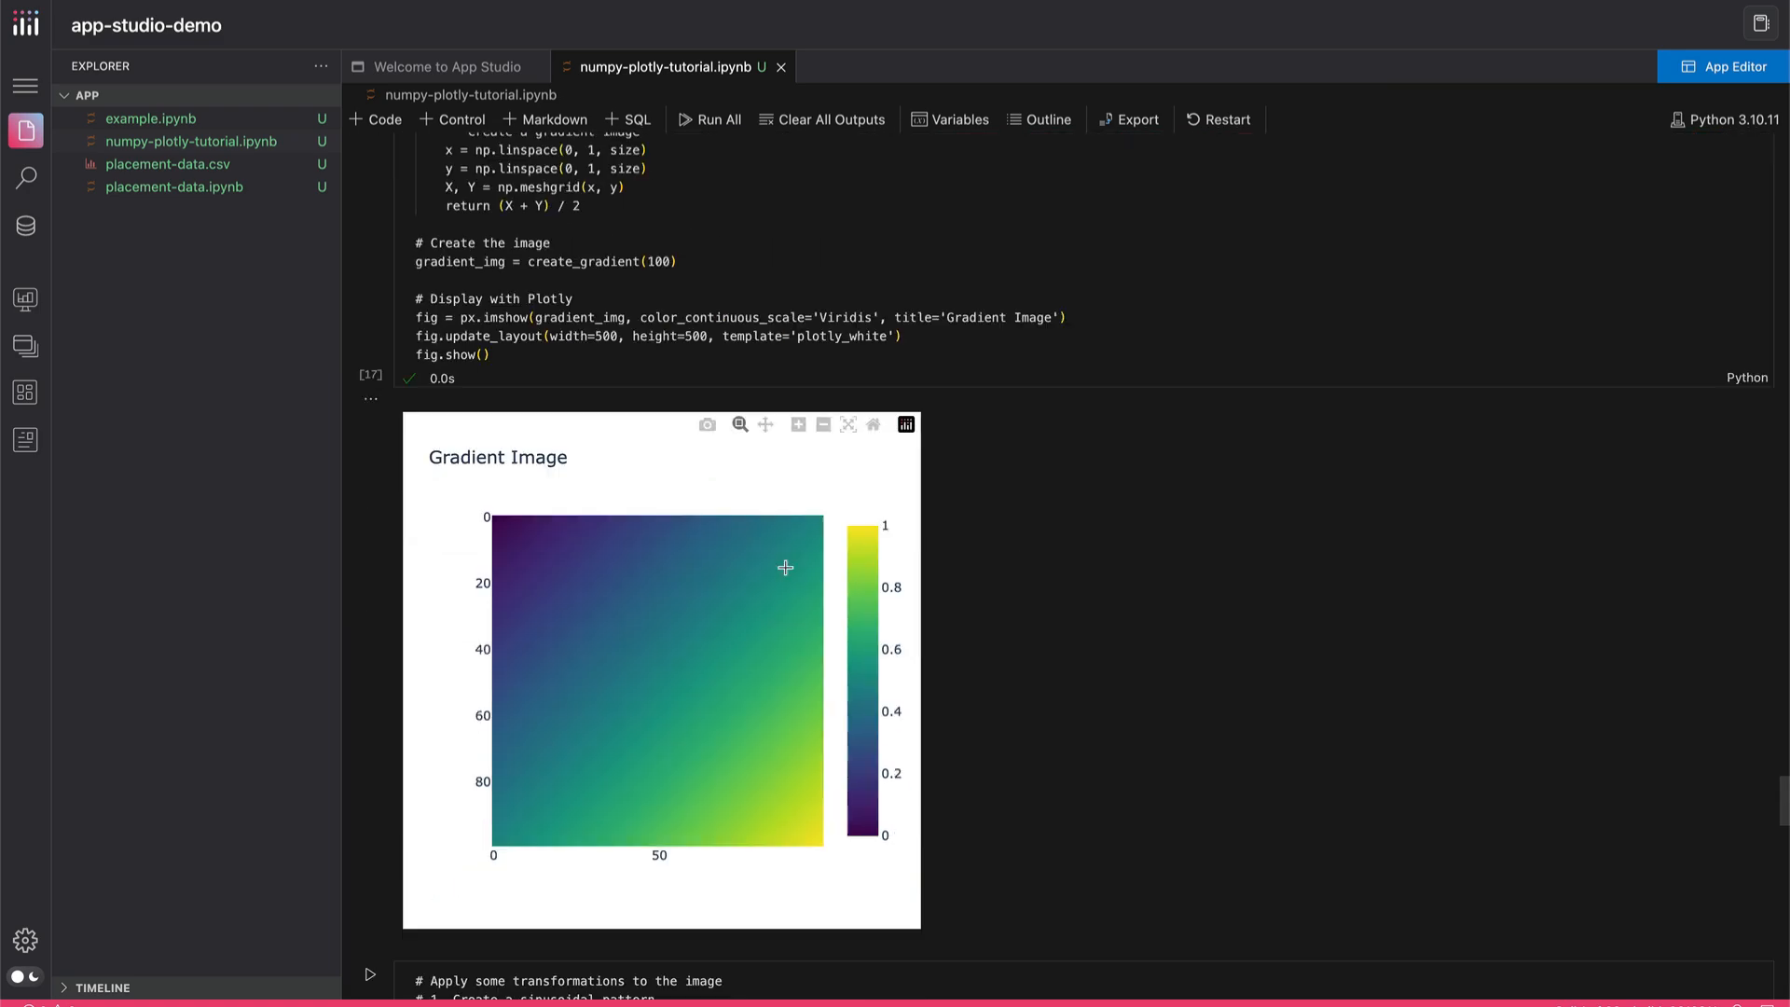
Play and then pause the Animated Wave Function plot near the end of the notebook
scroll(686, 778, down, 20)
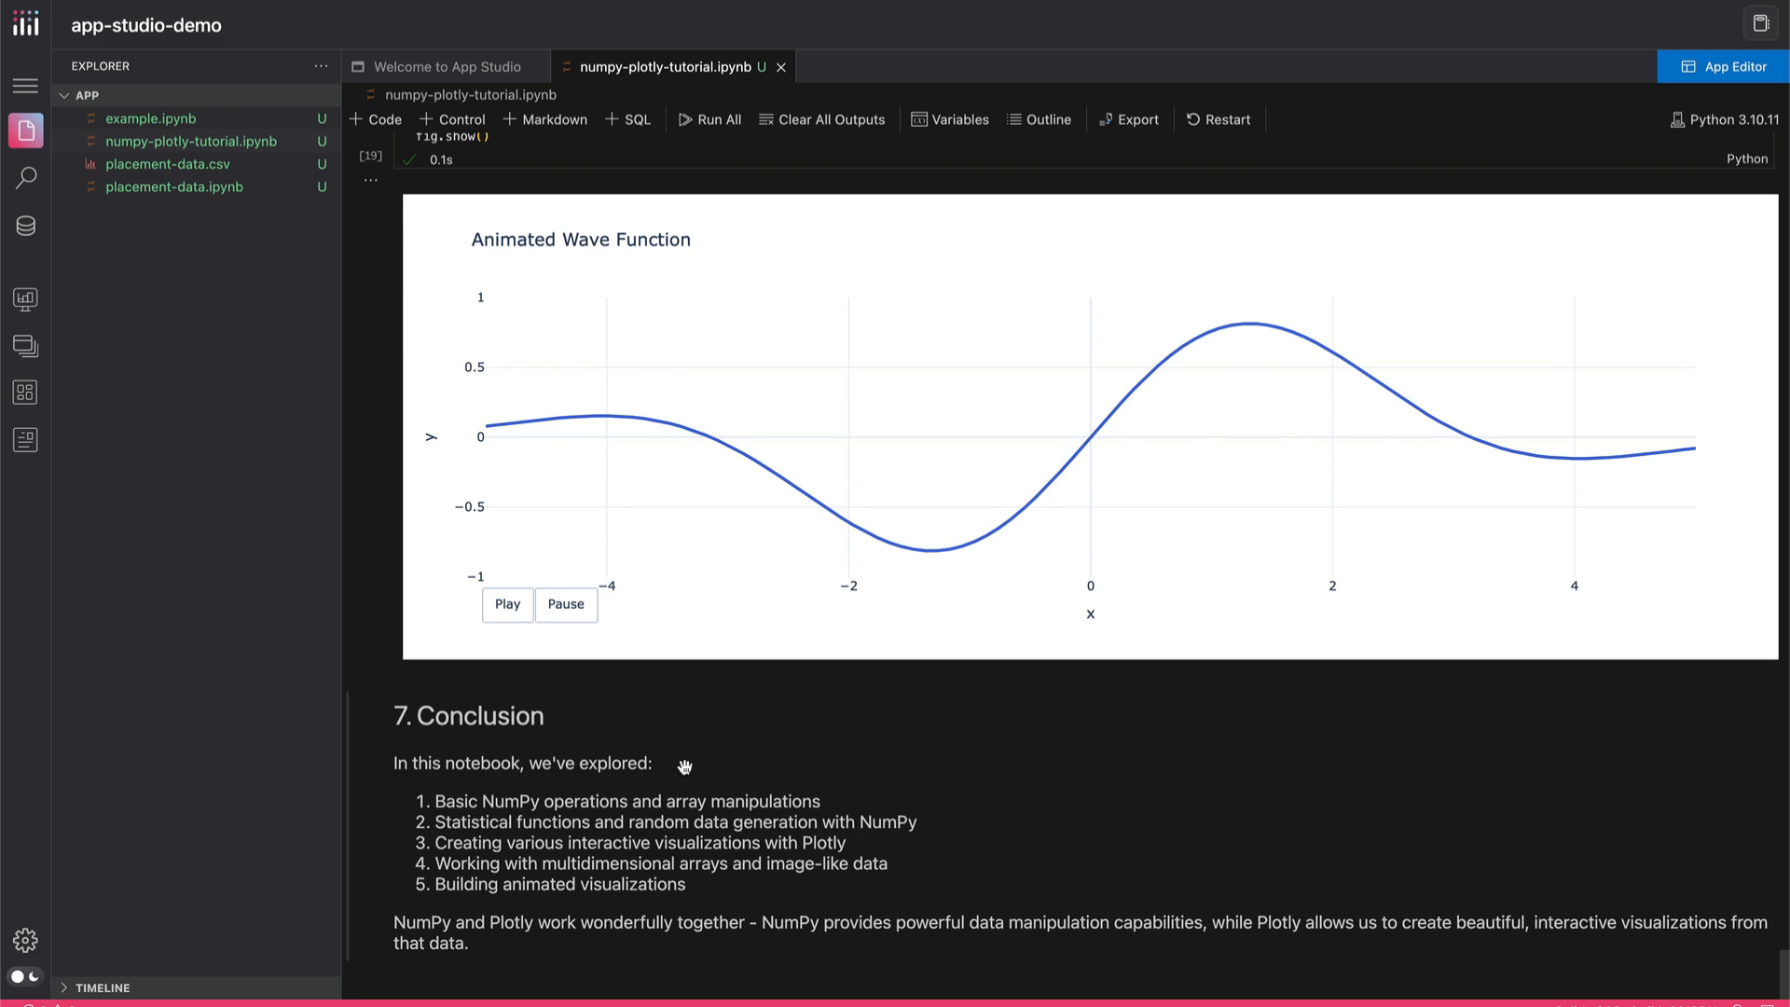
click(507, 611)
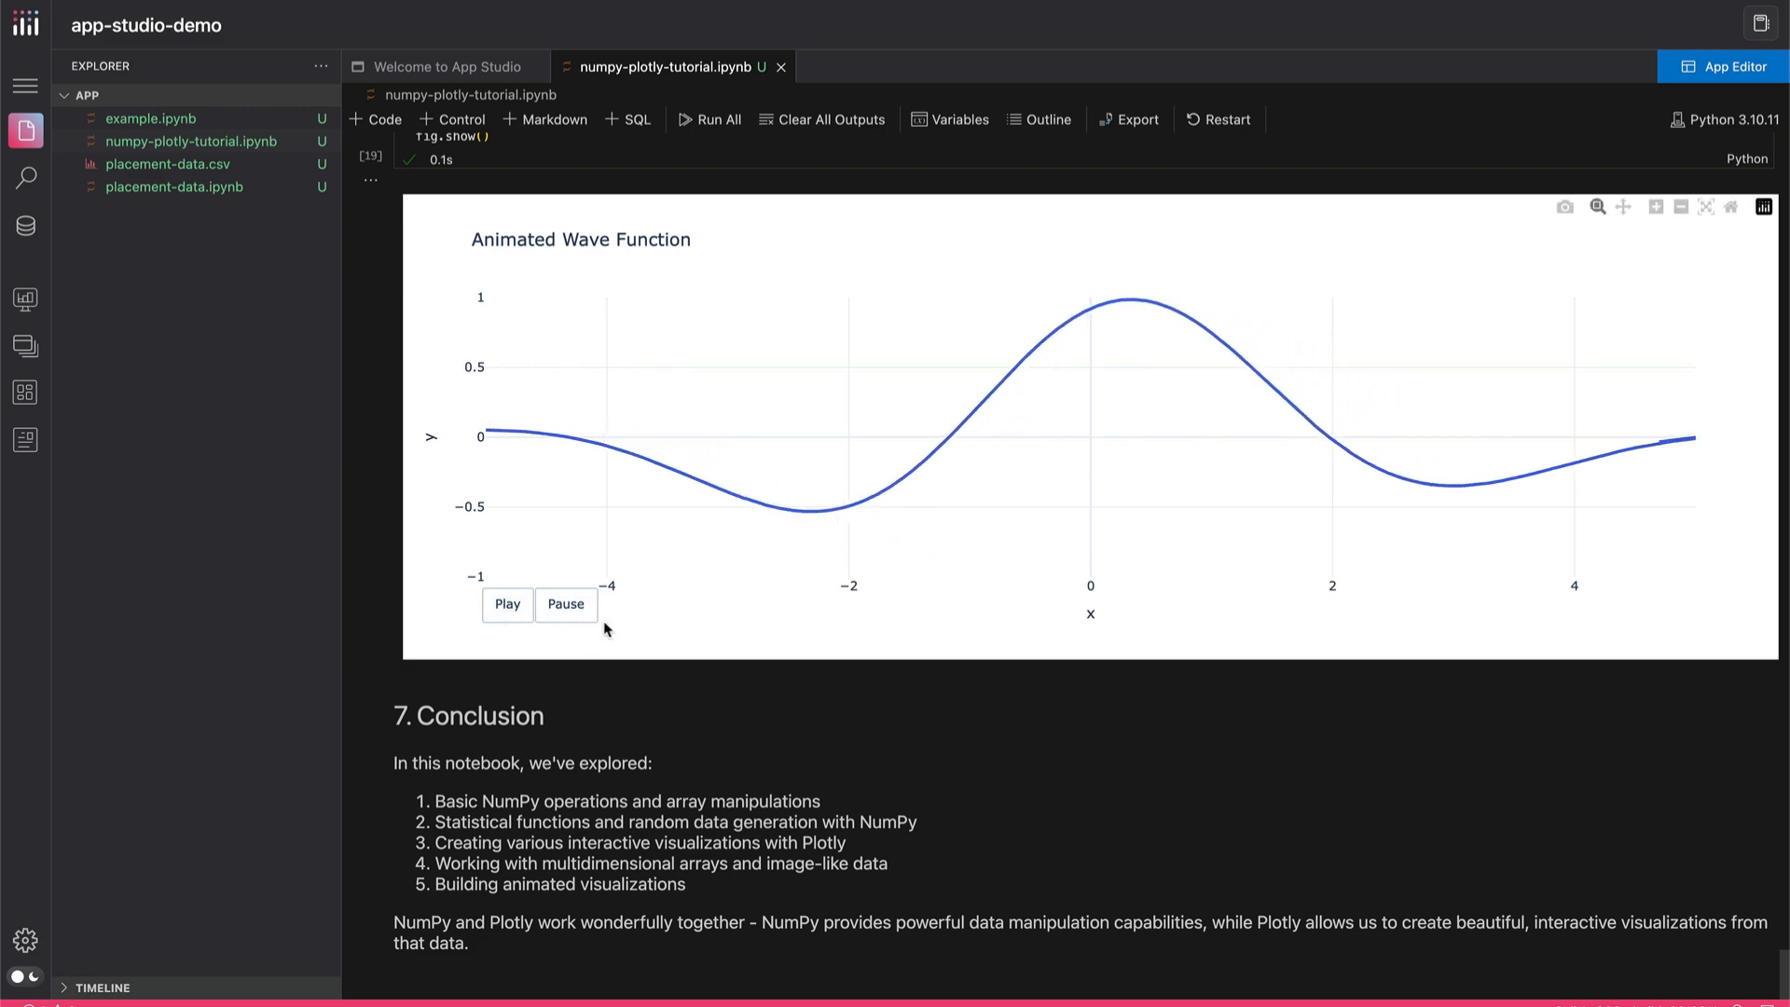
click(569, 611)
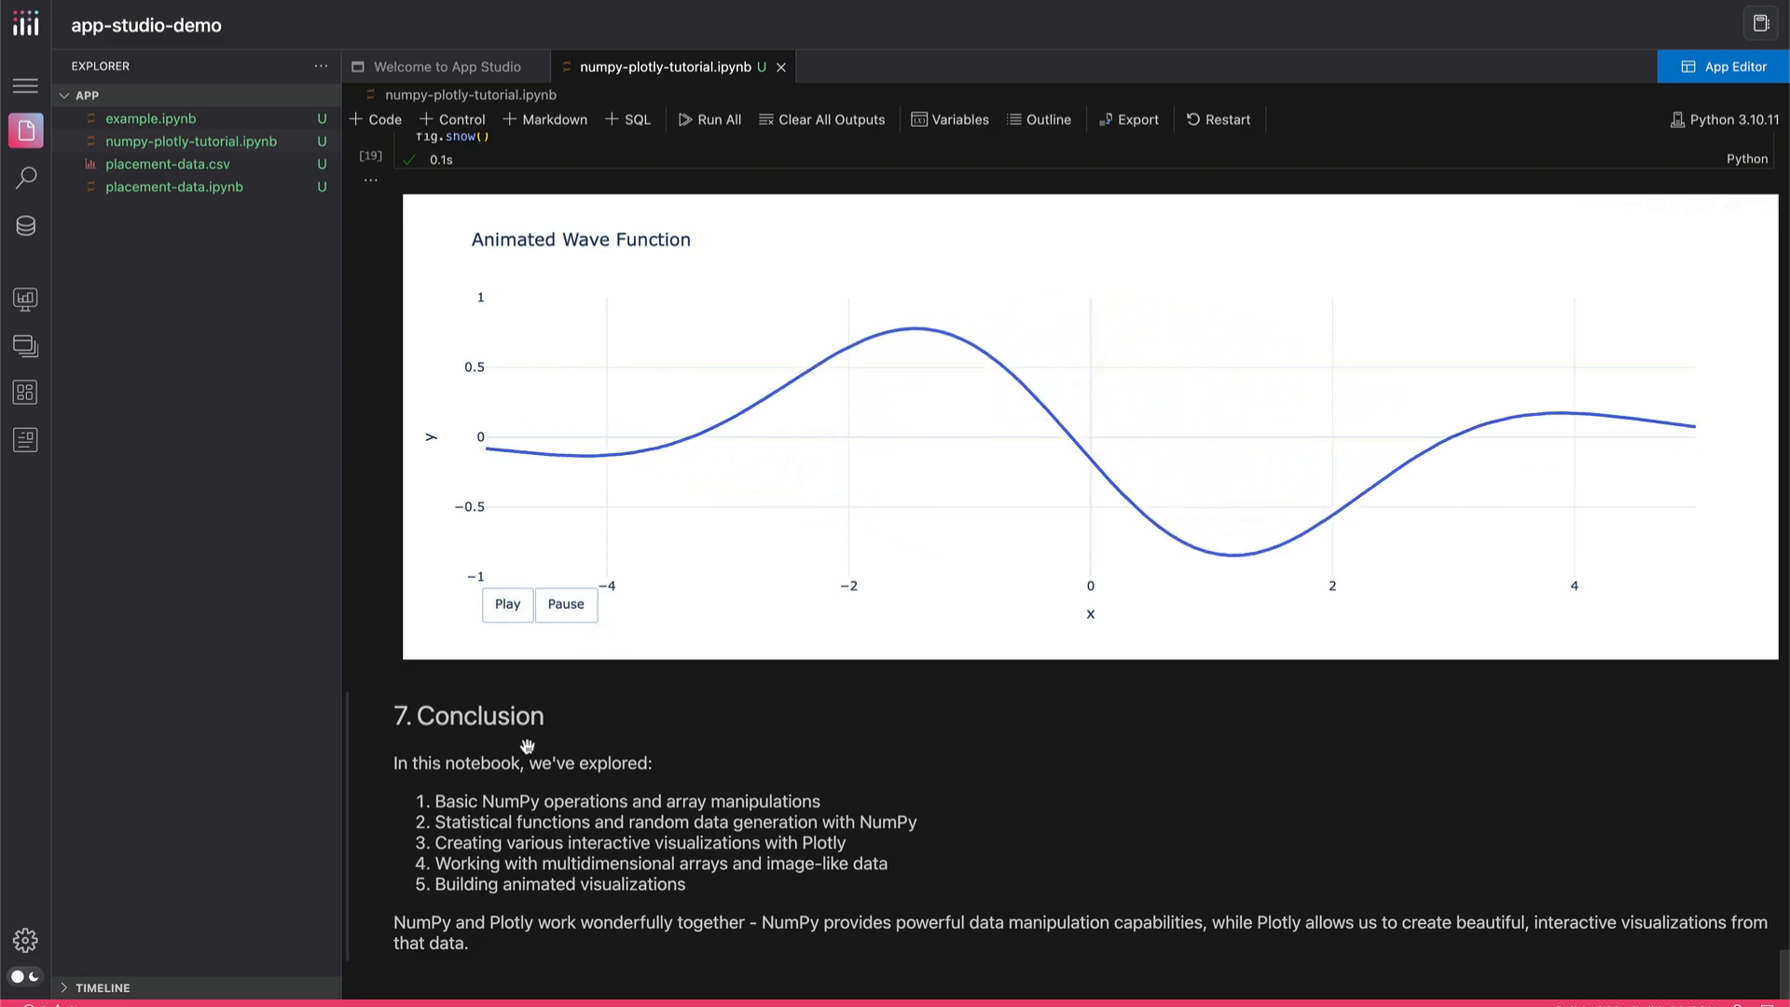
Examine the code of the animated plot cell in section 6 and highlight its go.Figure call
scroll(527, 737, up, 8)
scroll(527, 746, down, 7)
scroll(483, 745, up, 8)
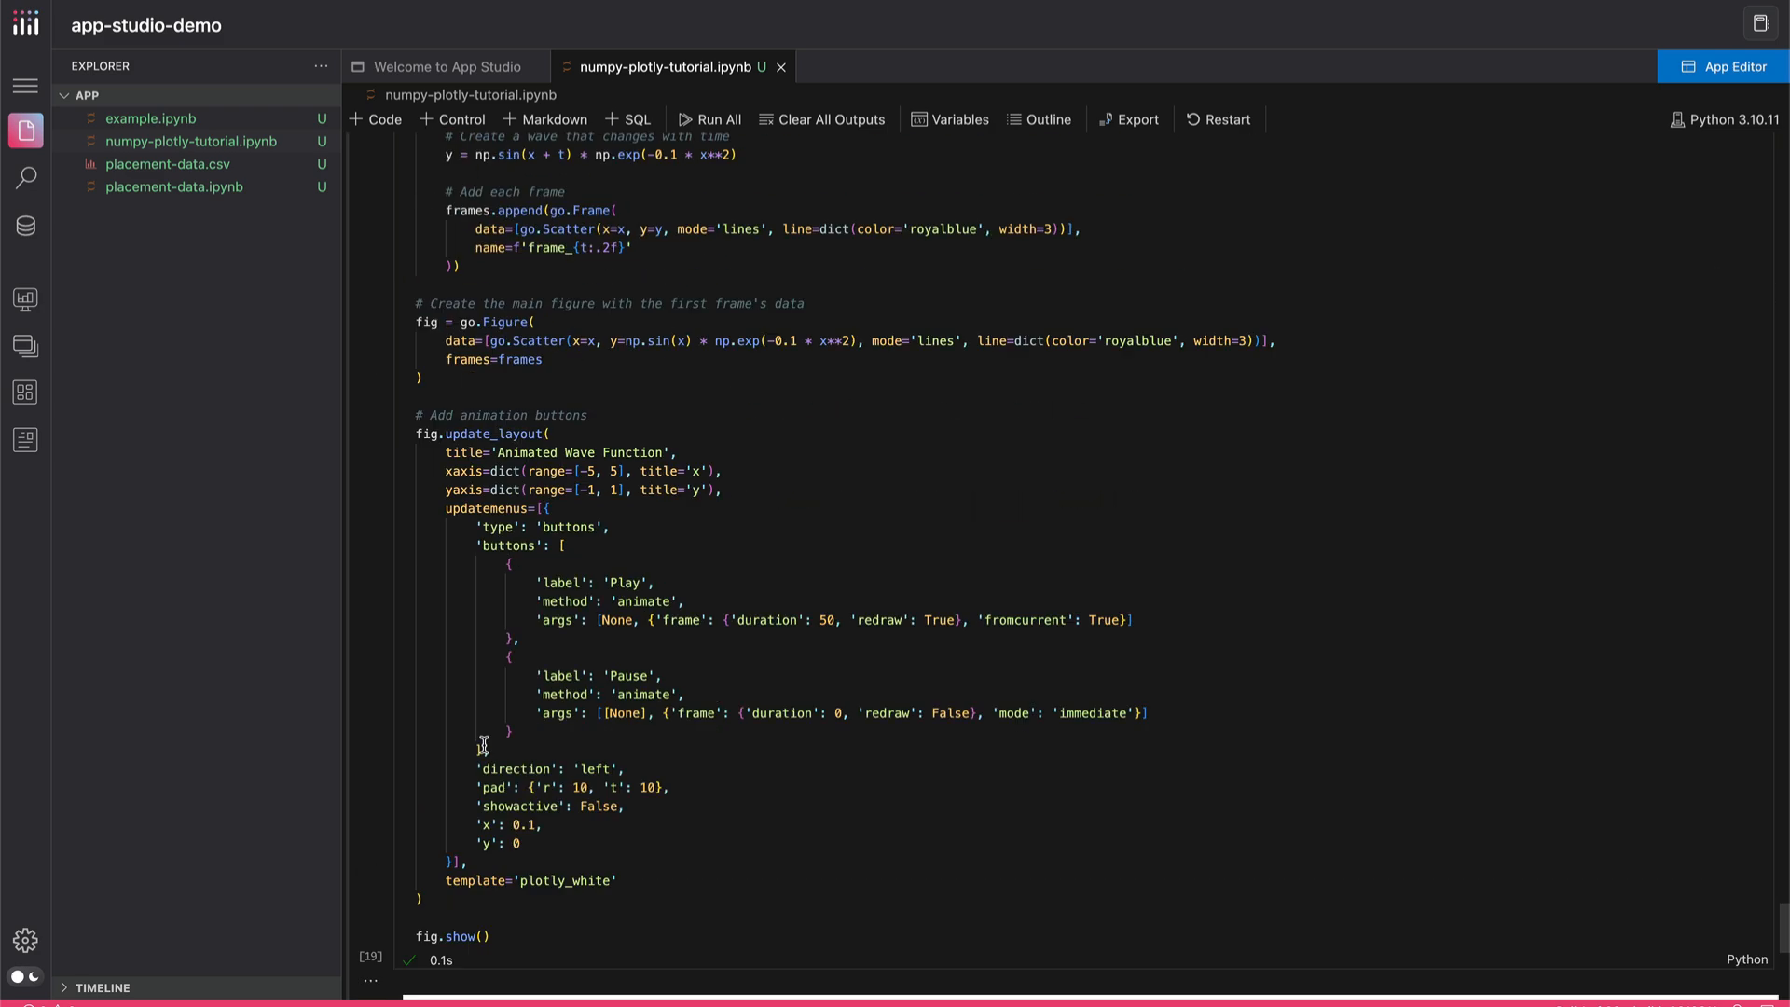
scroll(484, 745, down, 1)
scroll(484, 745, up, 7)
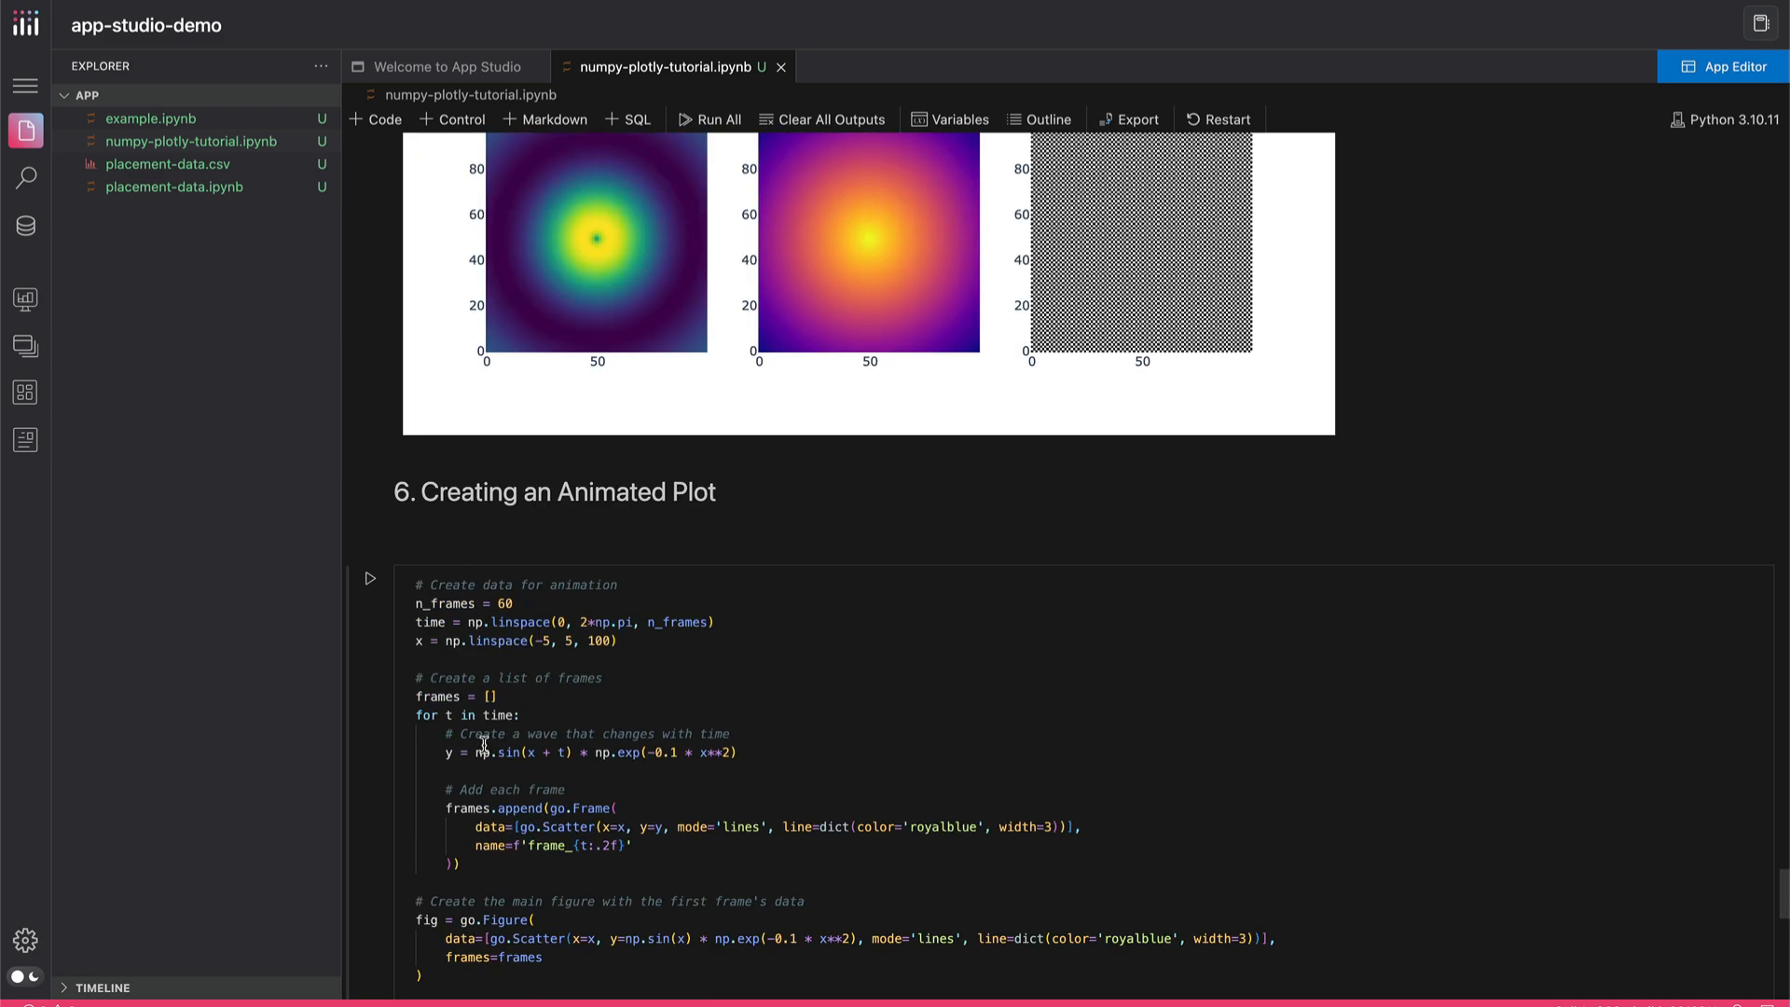
scroll(444, 634, down, 1)
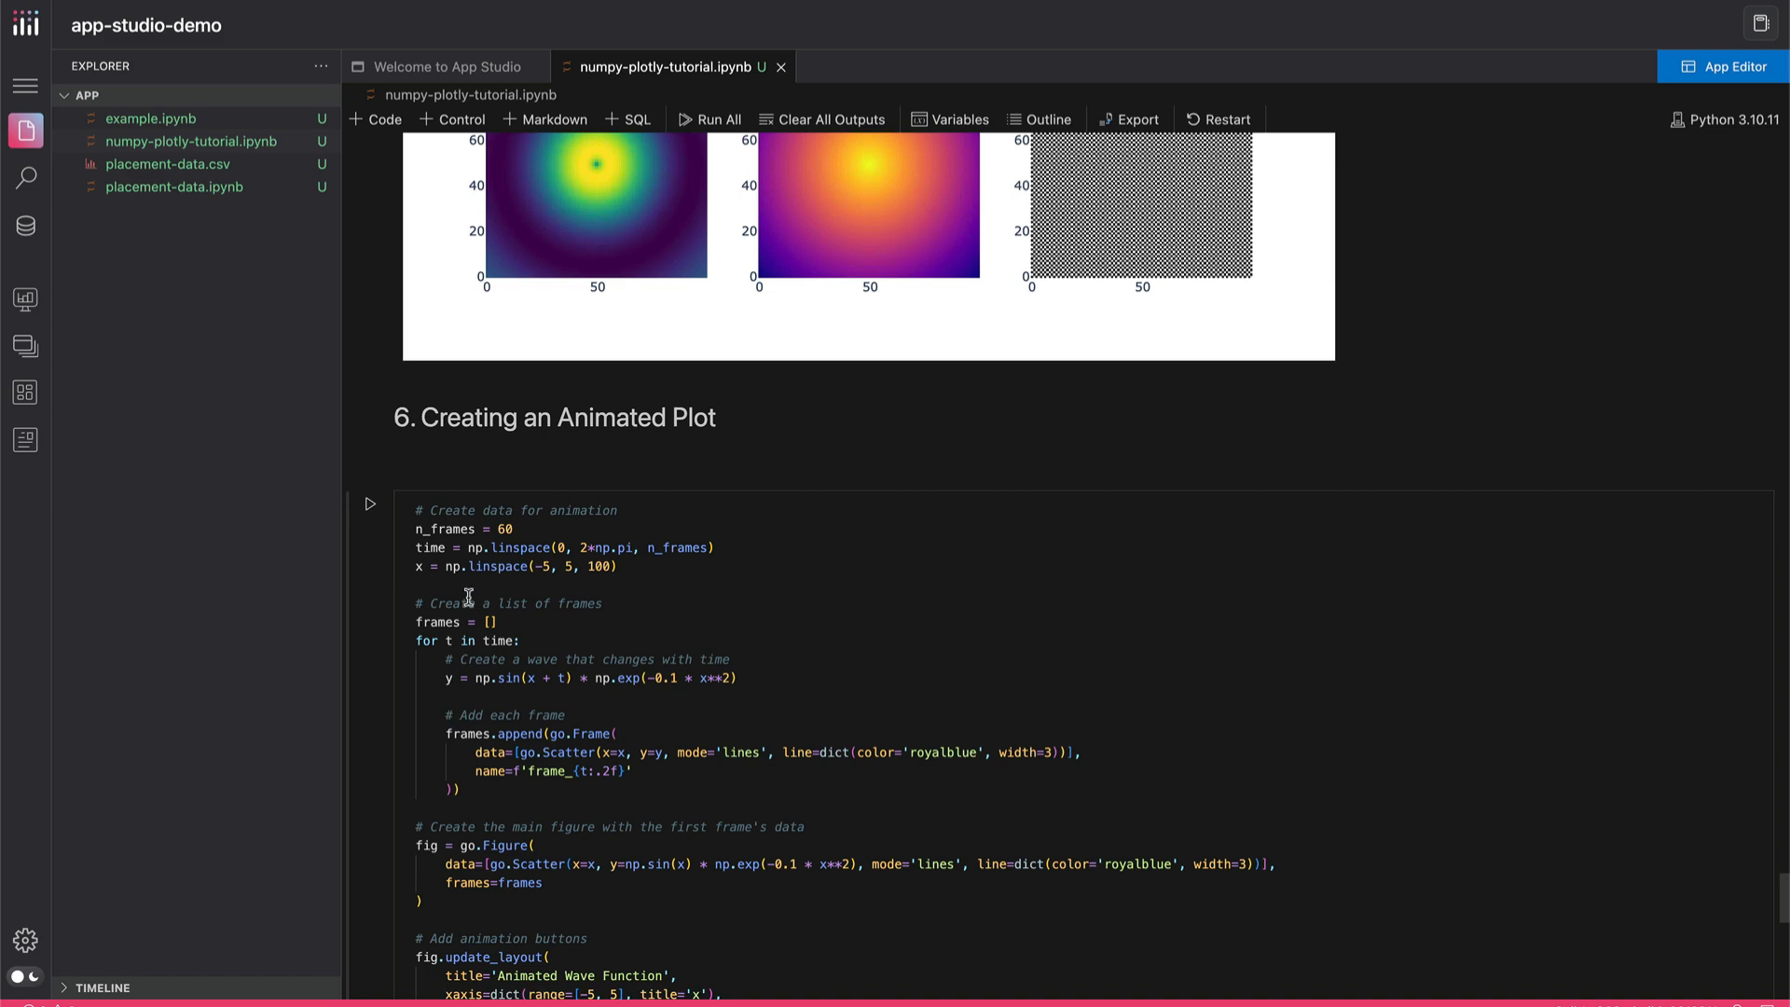
scroll(478, 659, down, 15)
scroll(481, 665, up, 5)
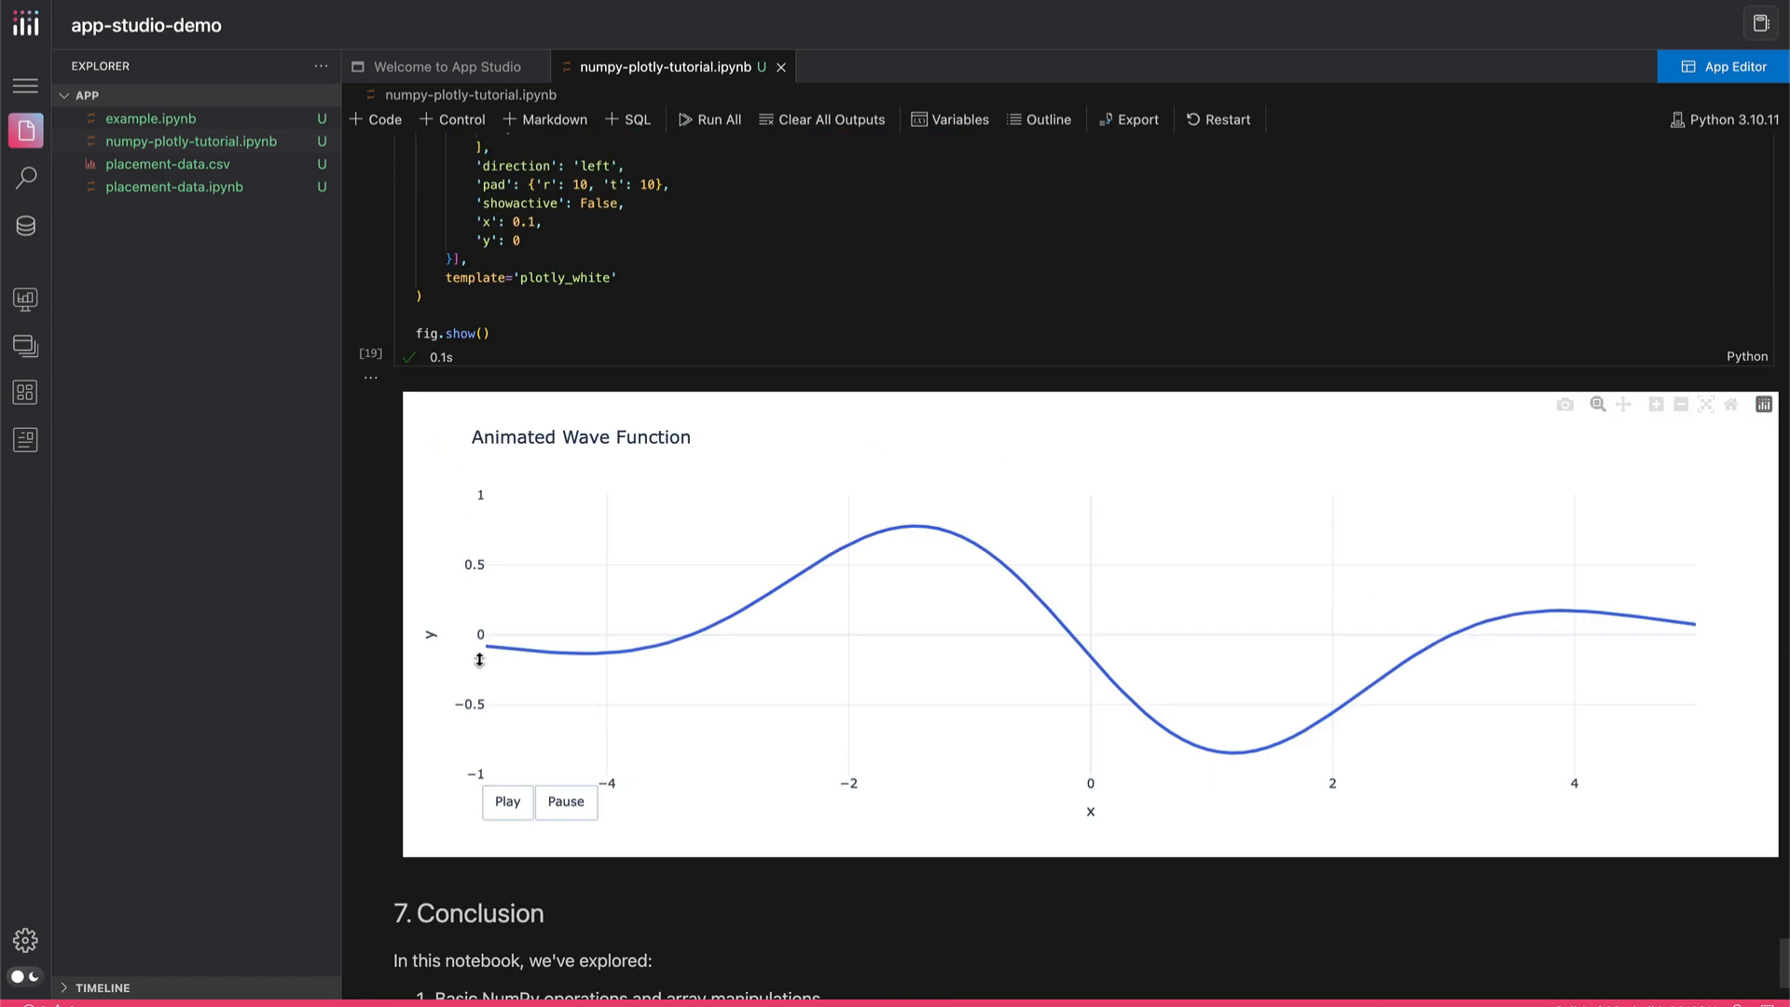
scroll(475, 644, up, 5)
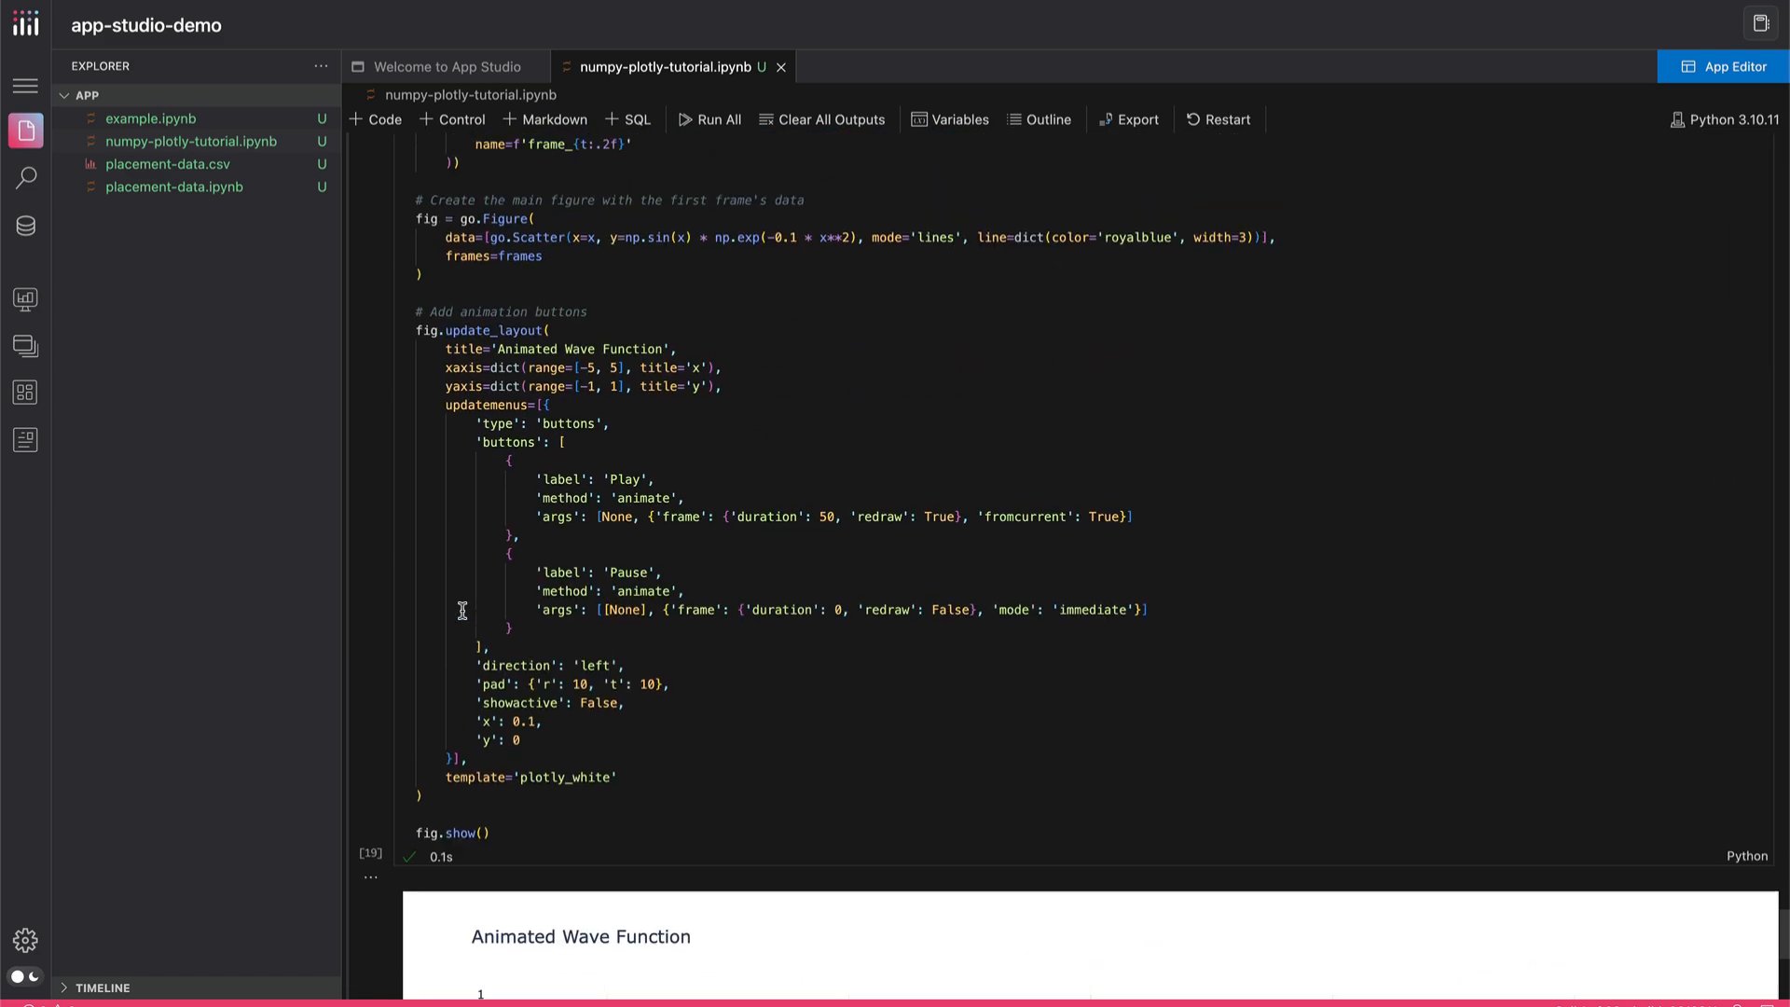
scroll(455, 461, up, 1)
drag(459, 444, 538, 445)
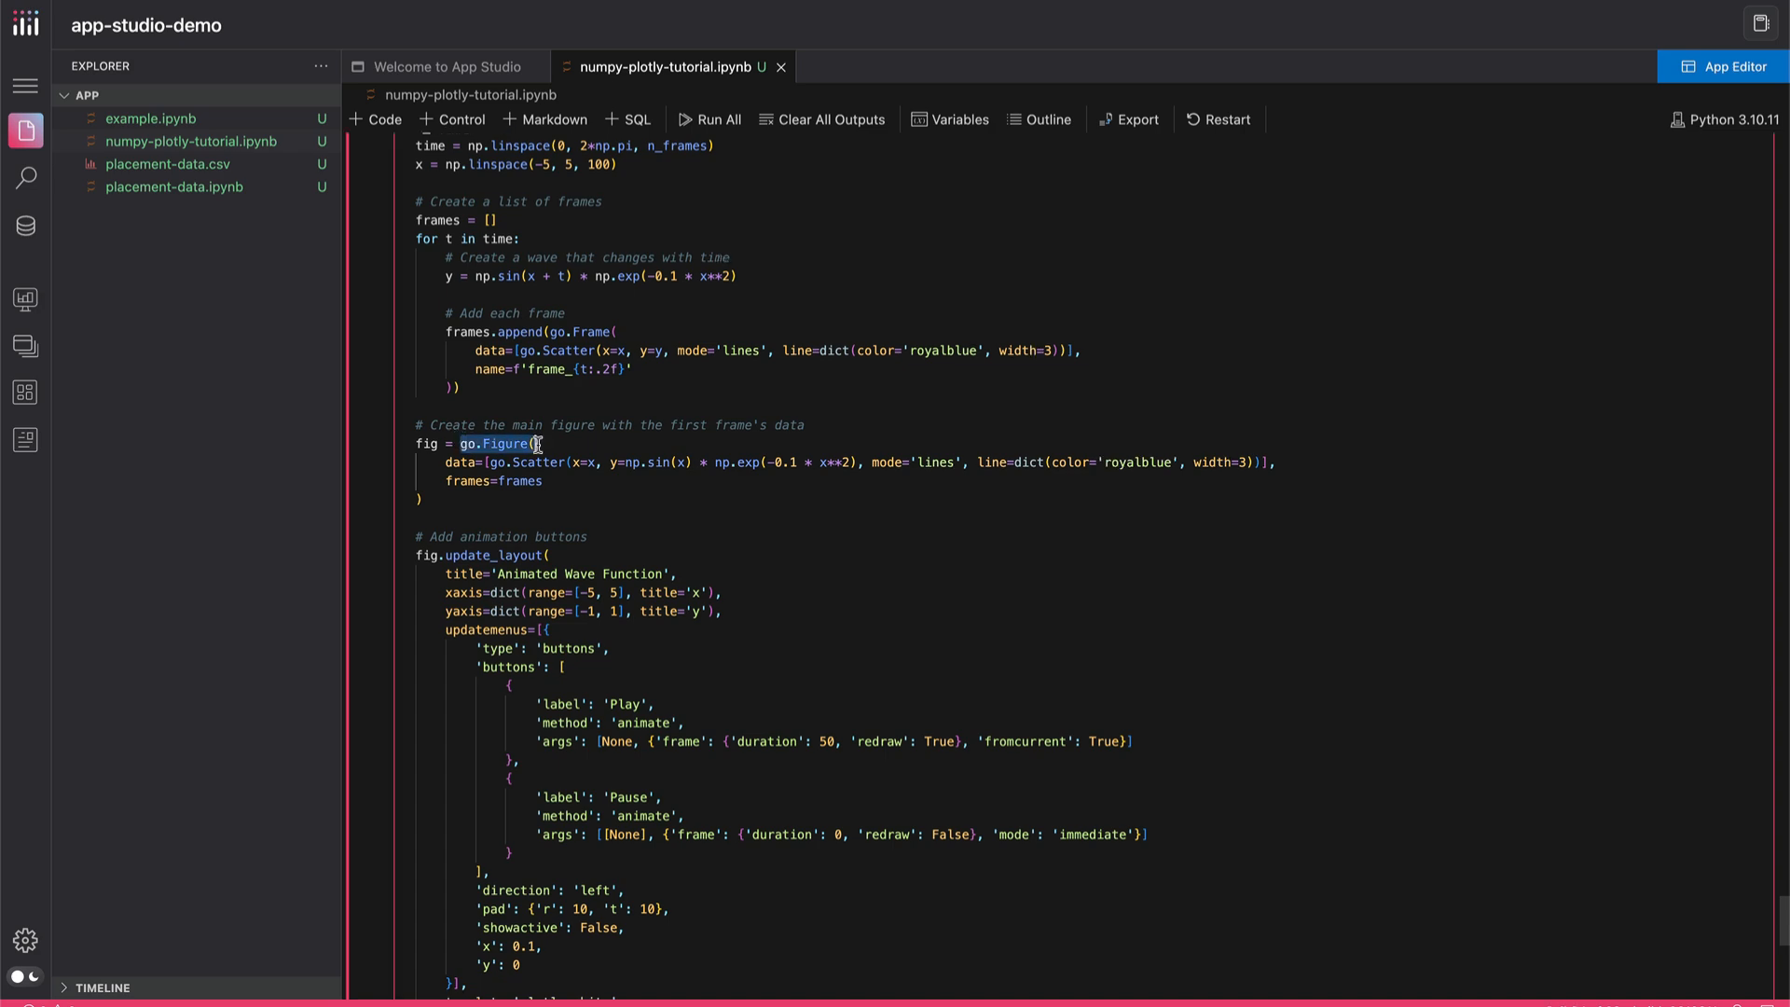
Examine the Gradient Image cell in section 5, highlight its fig.update_layout and fig.show() lines, and review the probability distribution charts above it
scroll(519, 446, up, 15)
scroll(479, 444, down, 5)
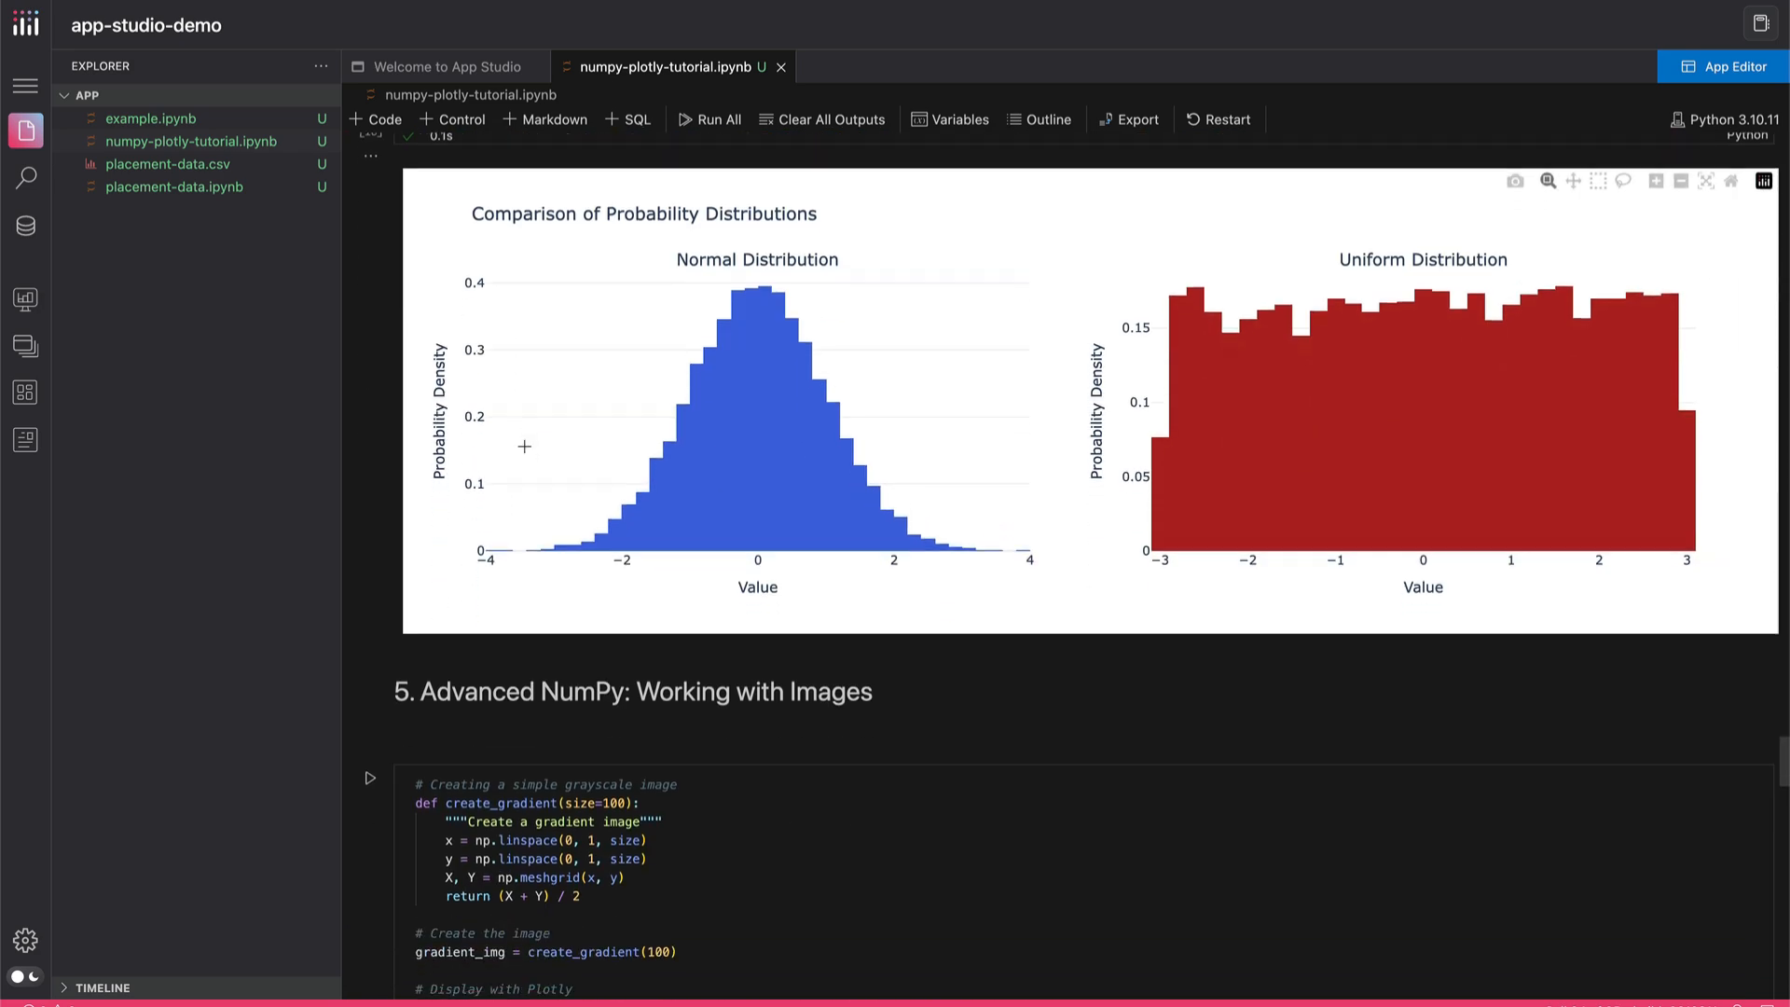
scroll(506, 660, down, 1)
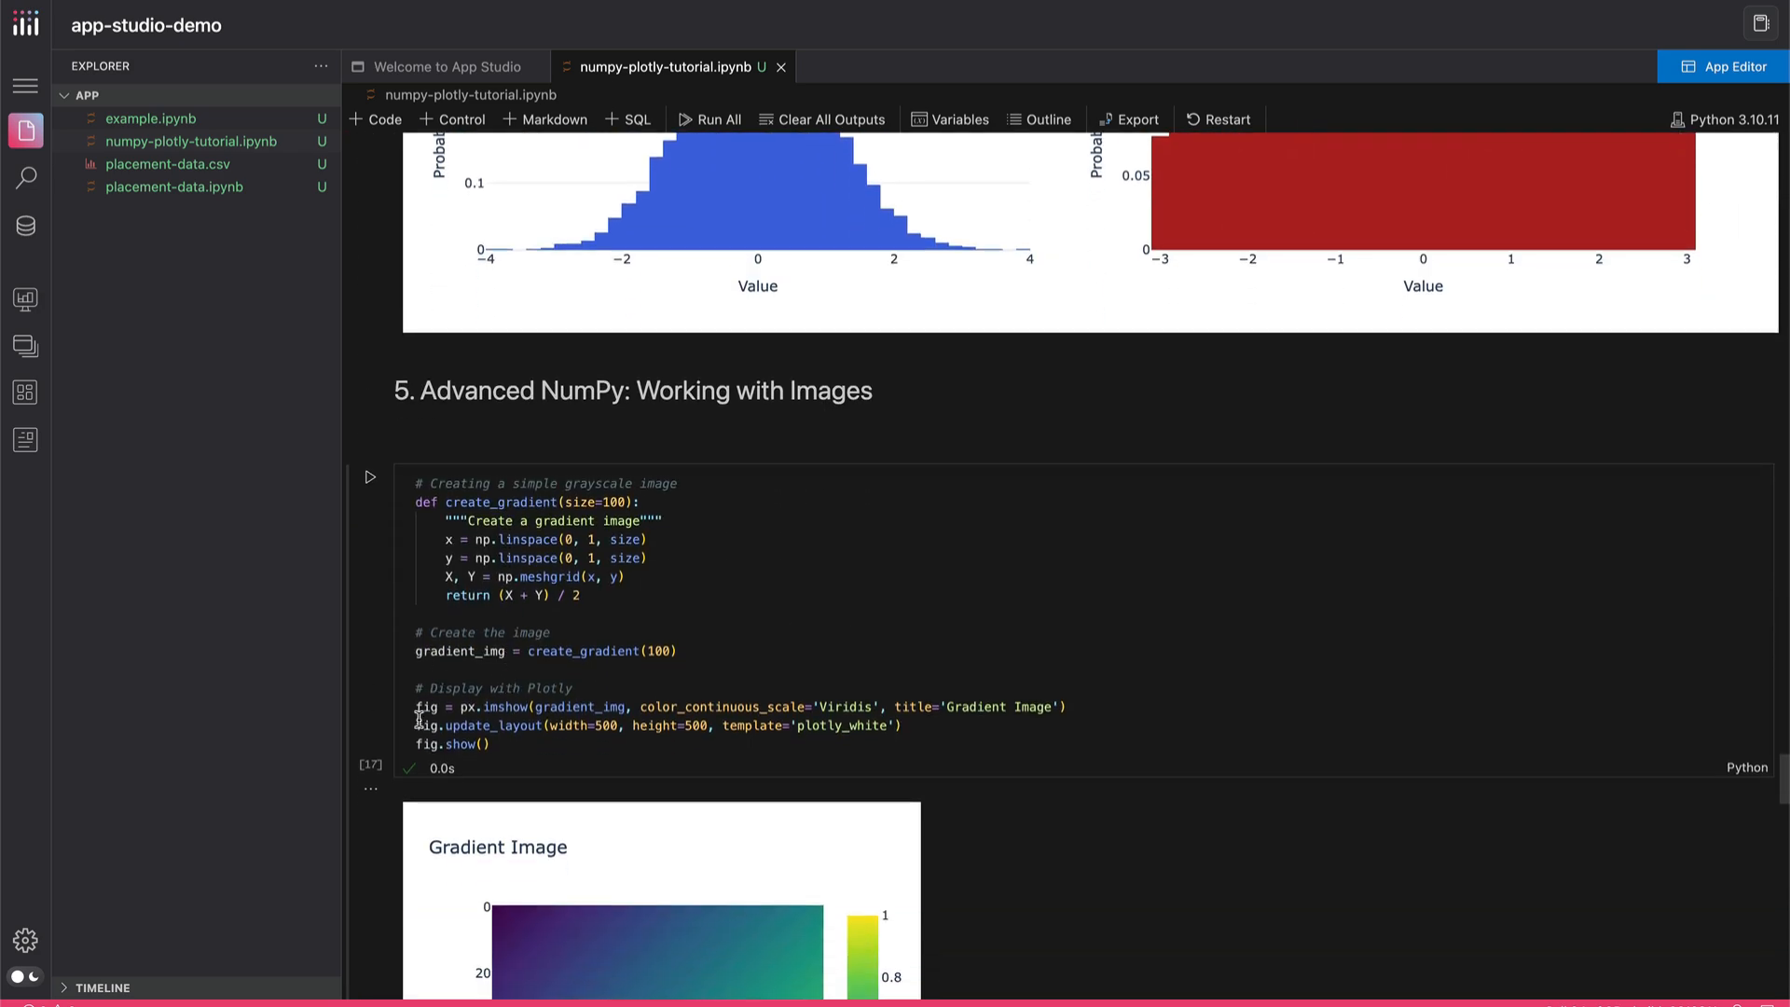
drag(417, 724, 500, 741)
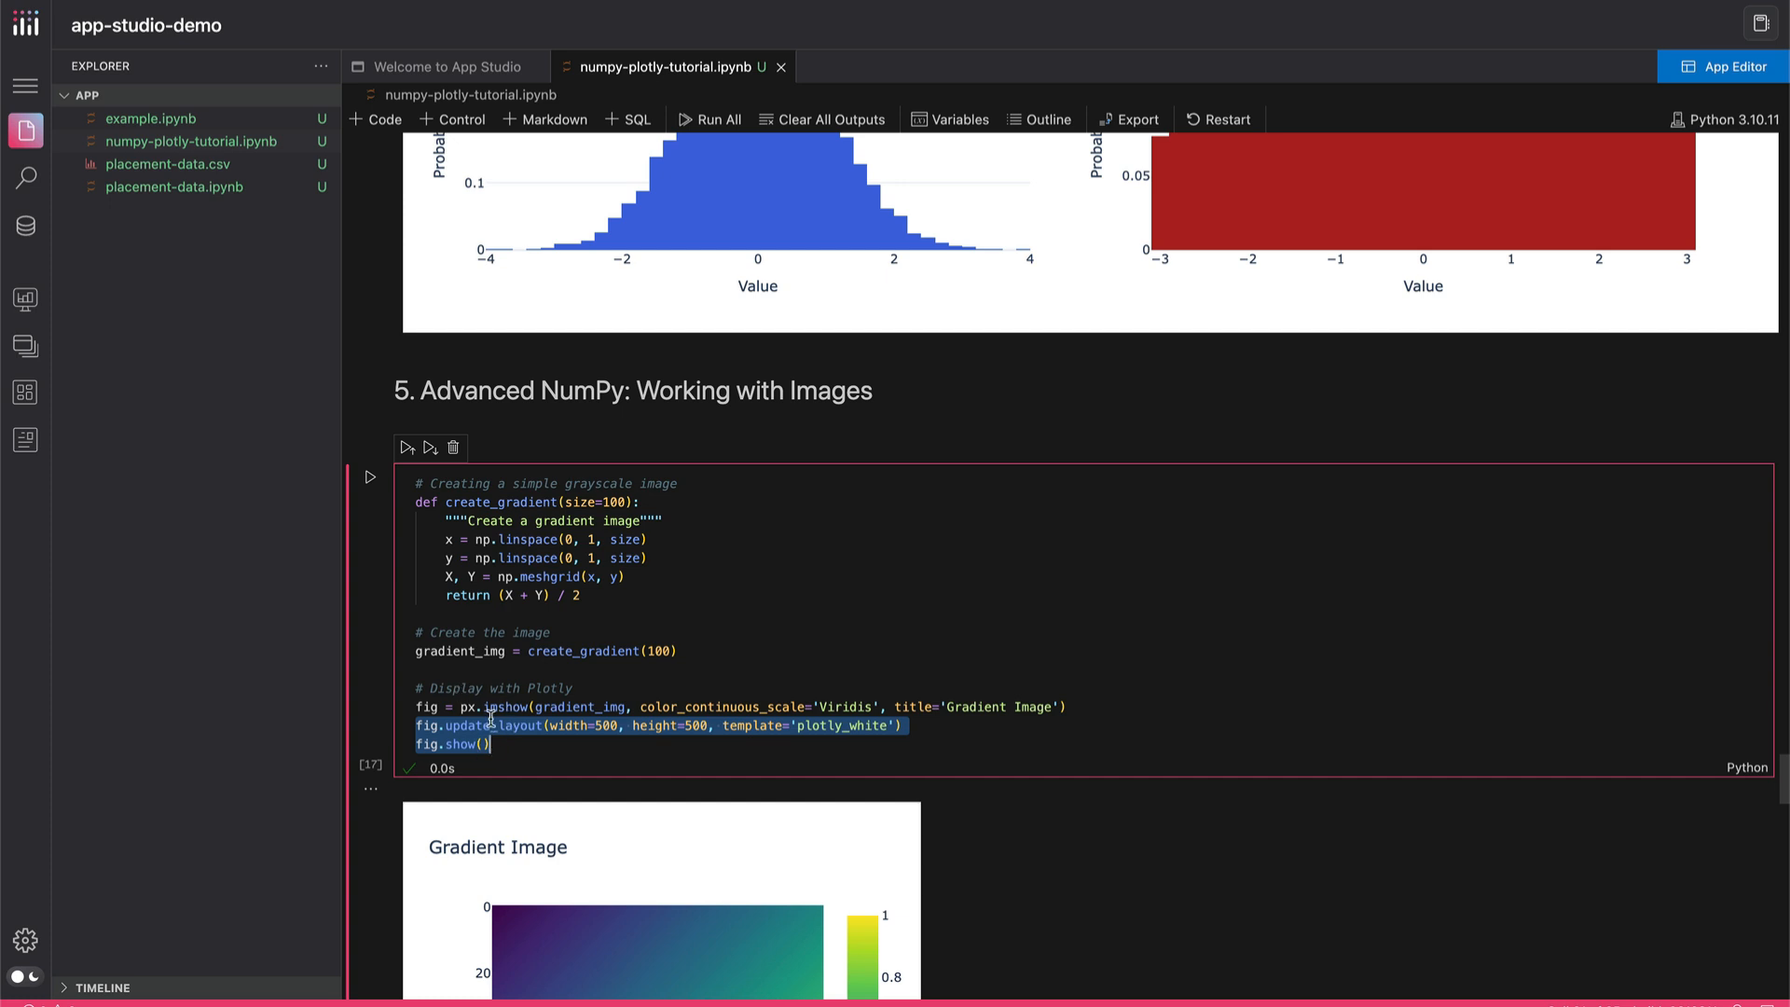
scroll(519, 669, up, 5)
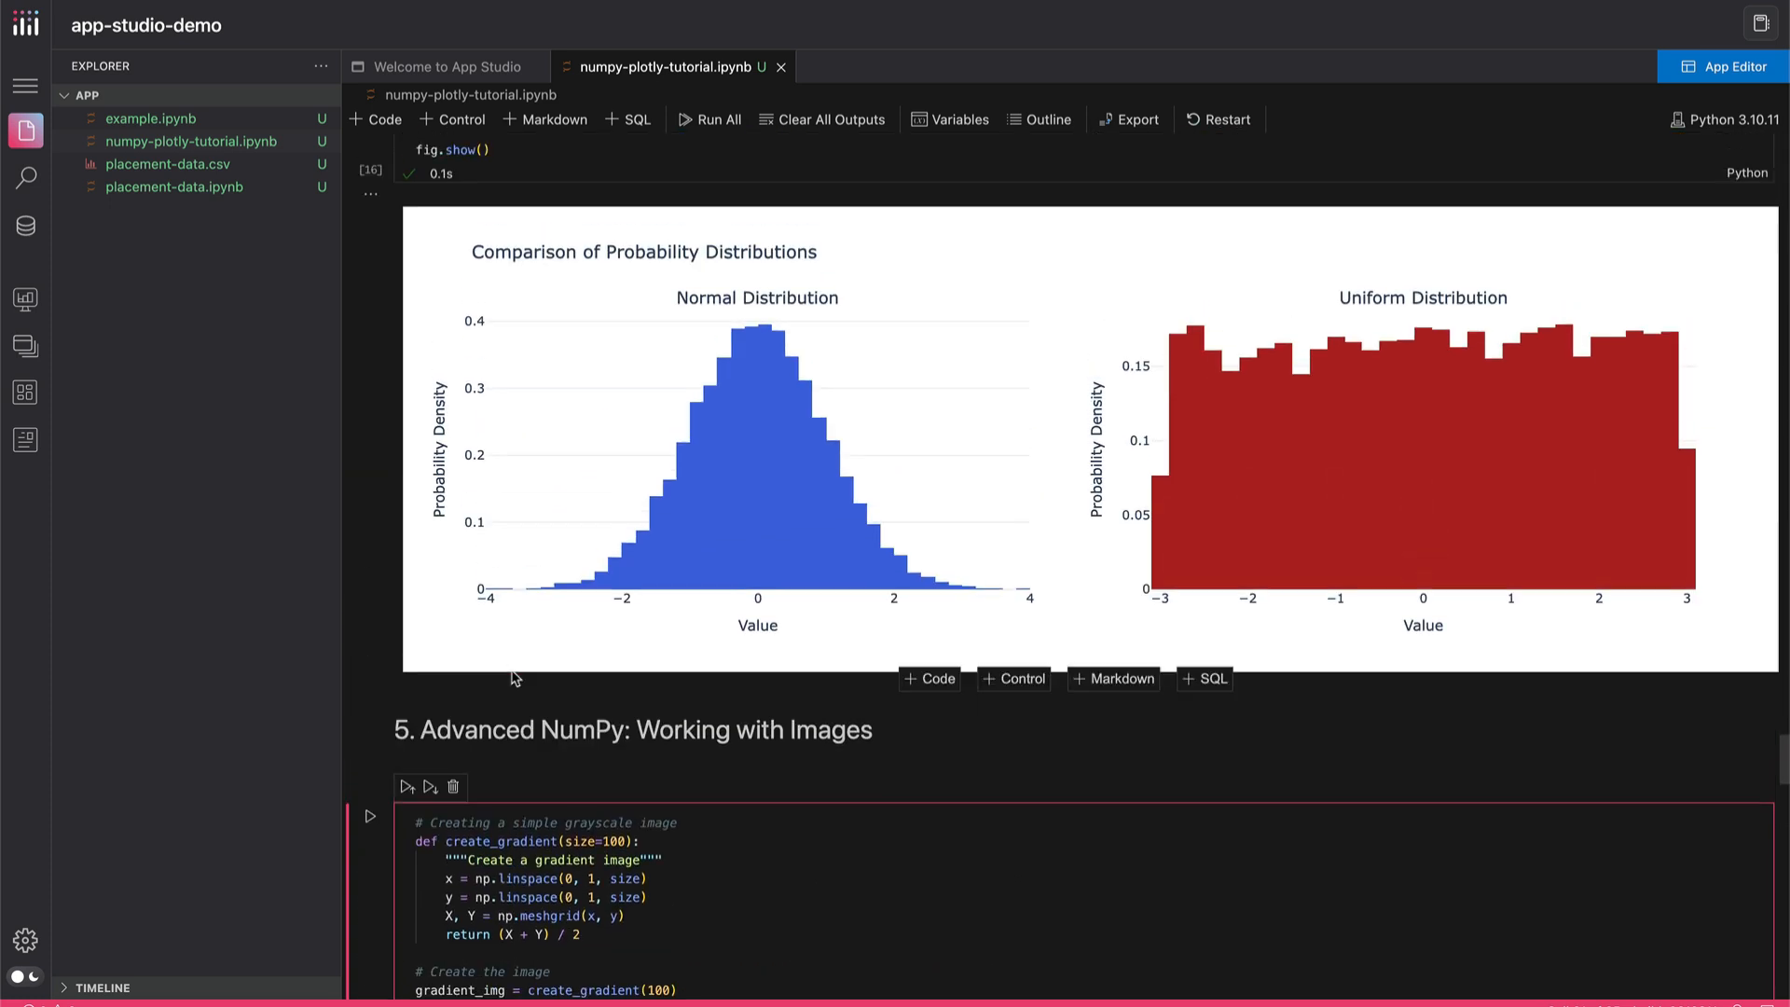
scroll(512, 691, up, 1)
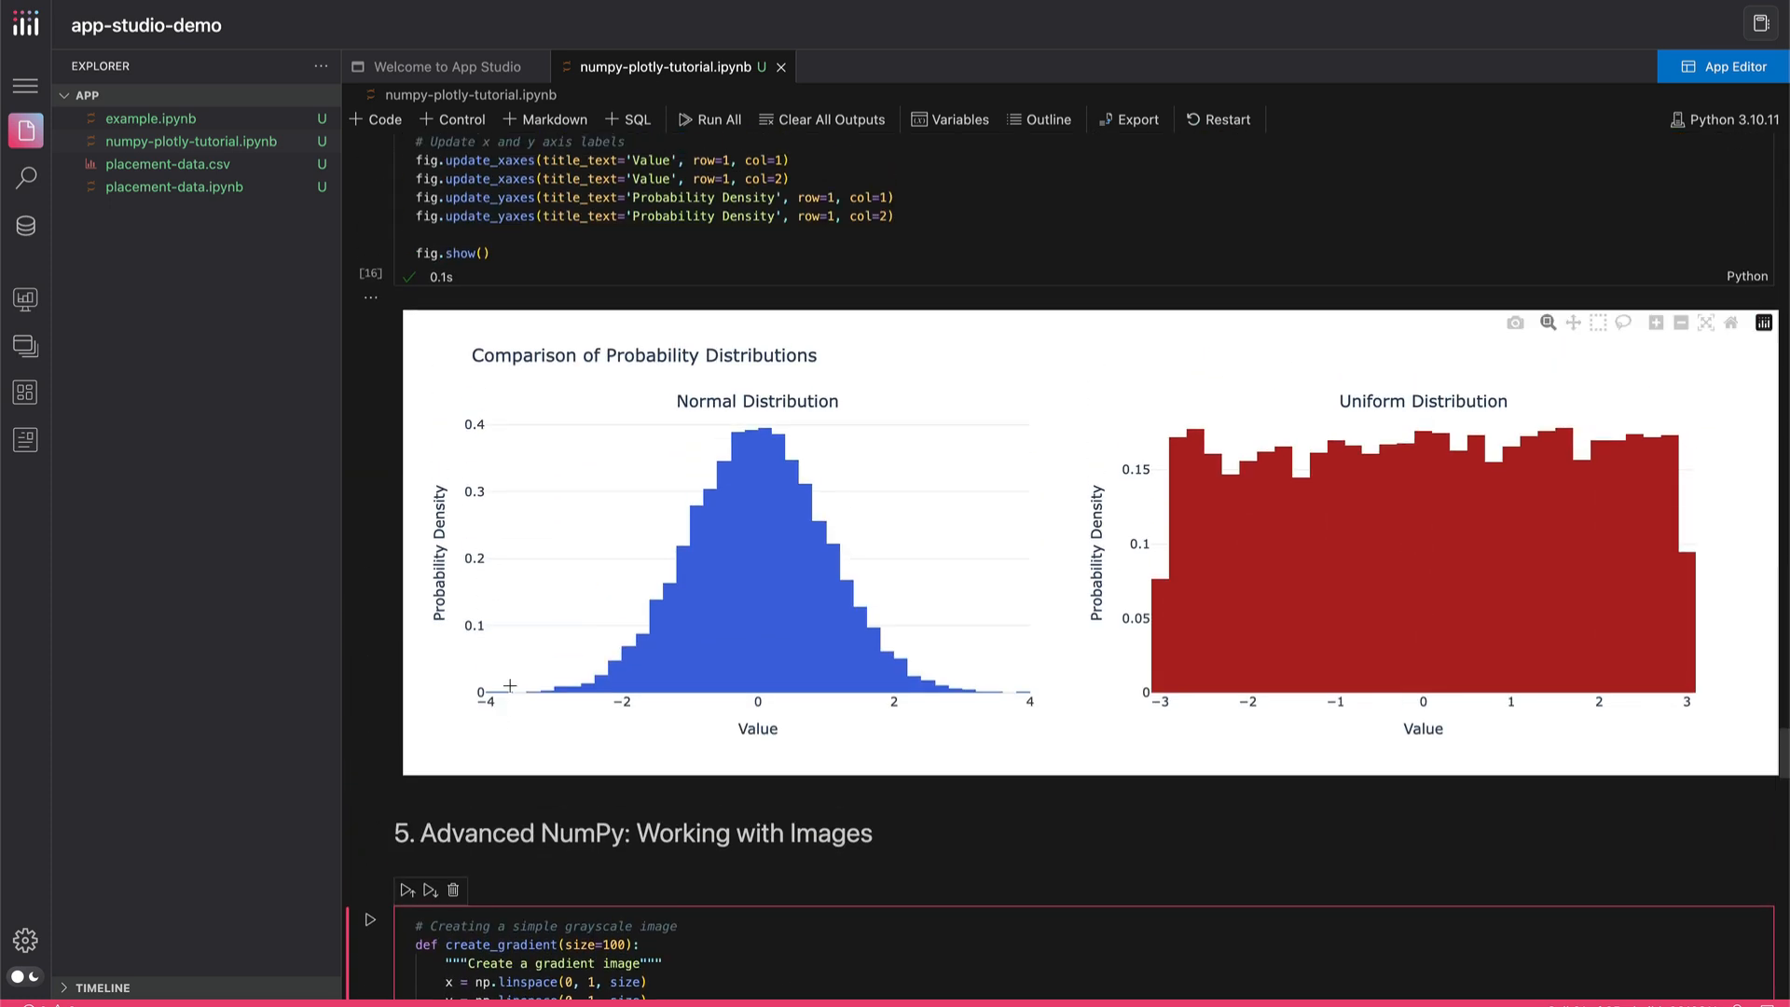
Open numpy-plotly-tutorial.ipynb in the App Editor and review the generated app's Weather df table and Fig chart
click(1708, 70)
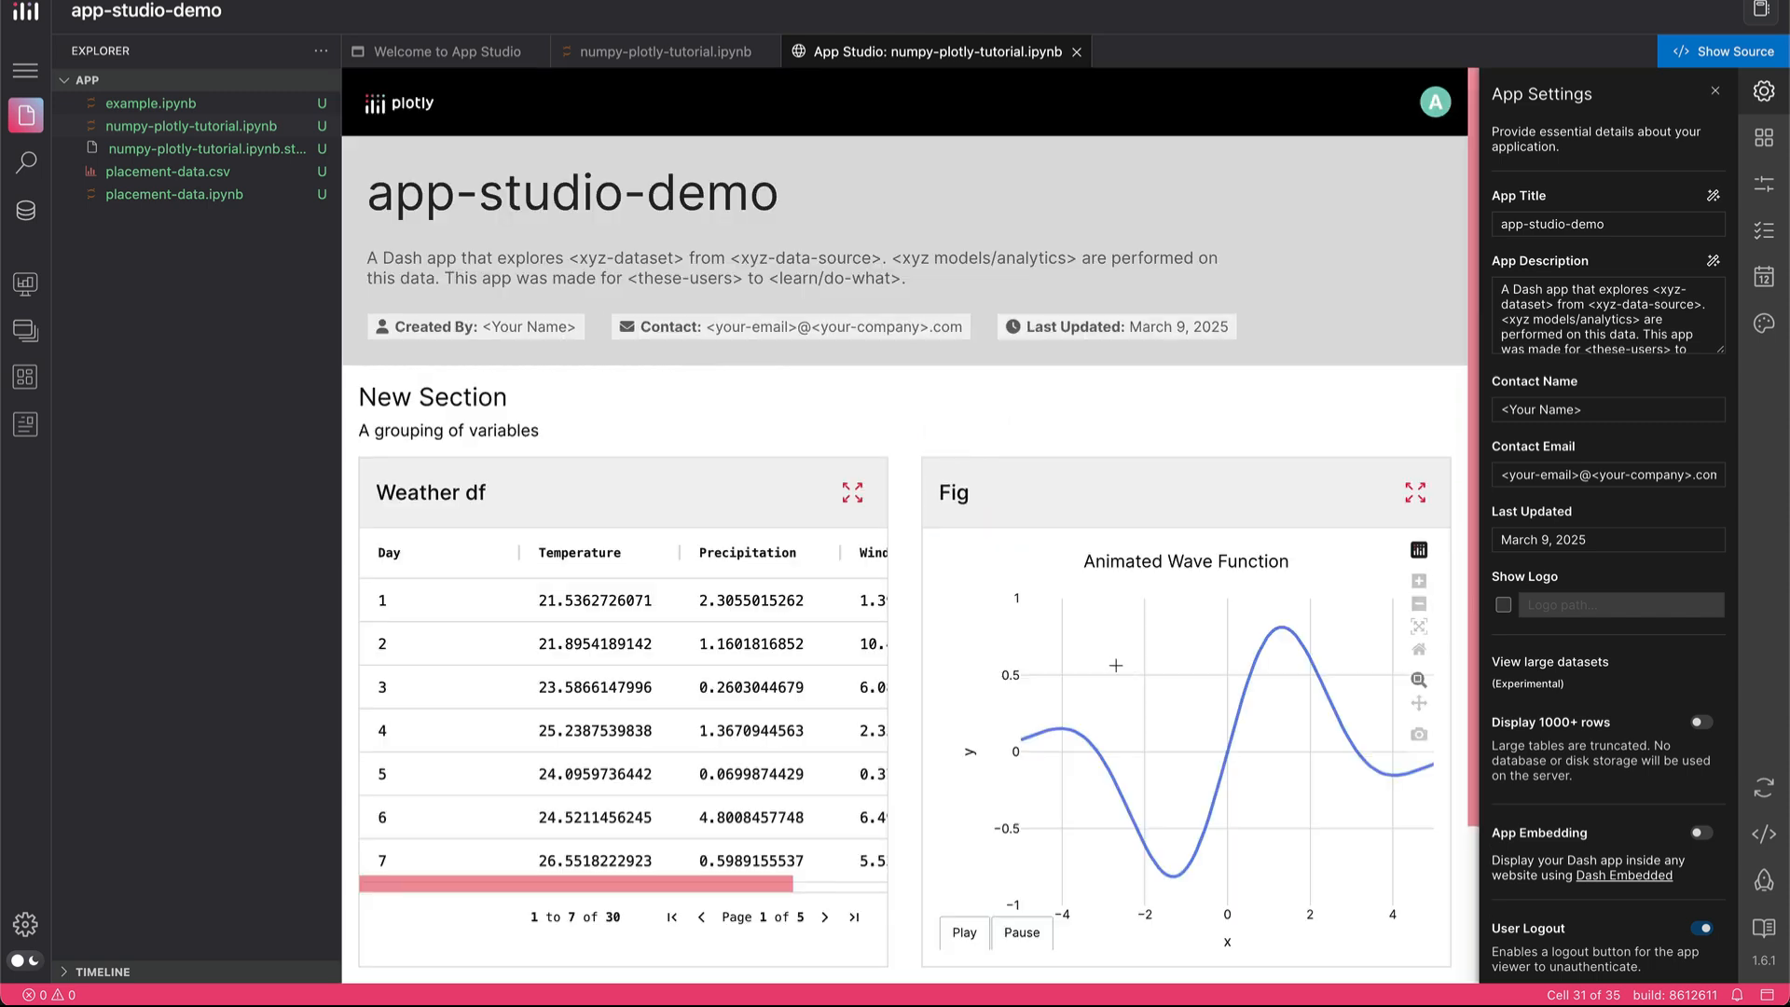
scroll(1087, 444, down, 2)
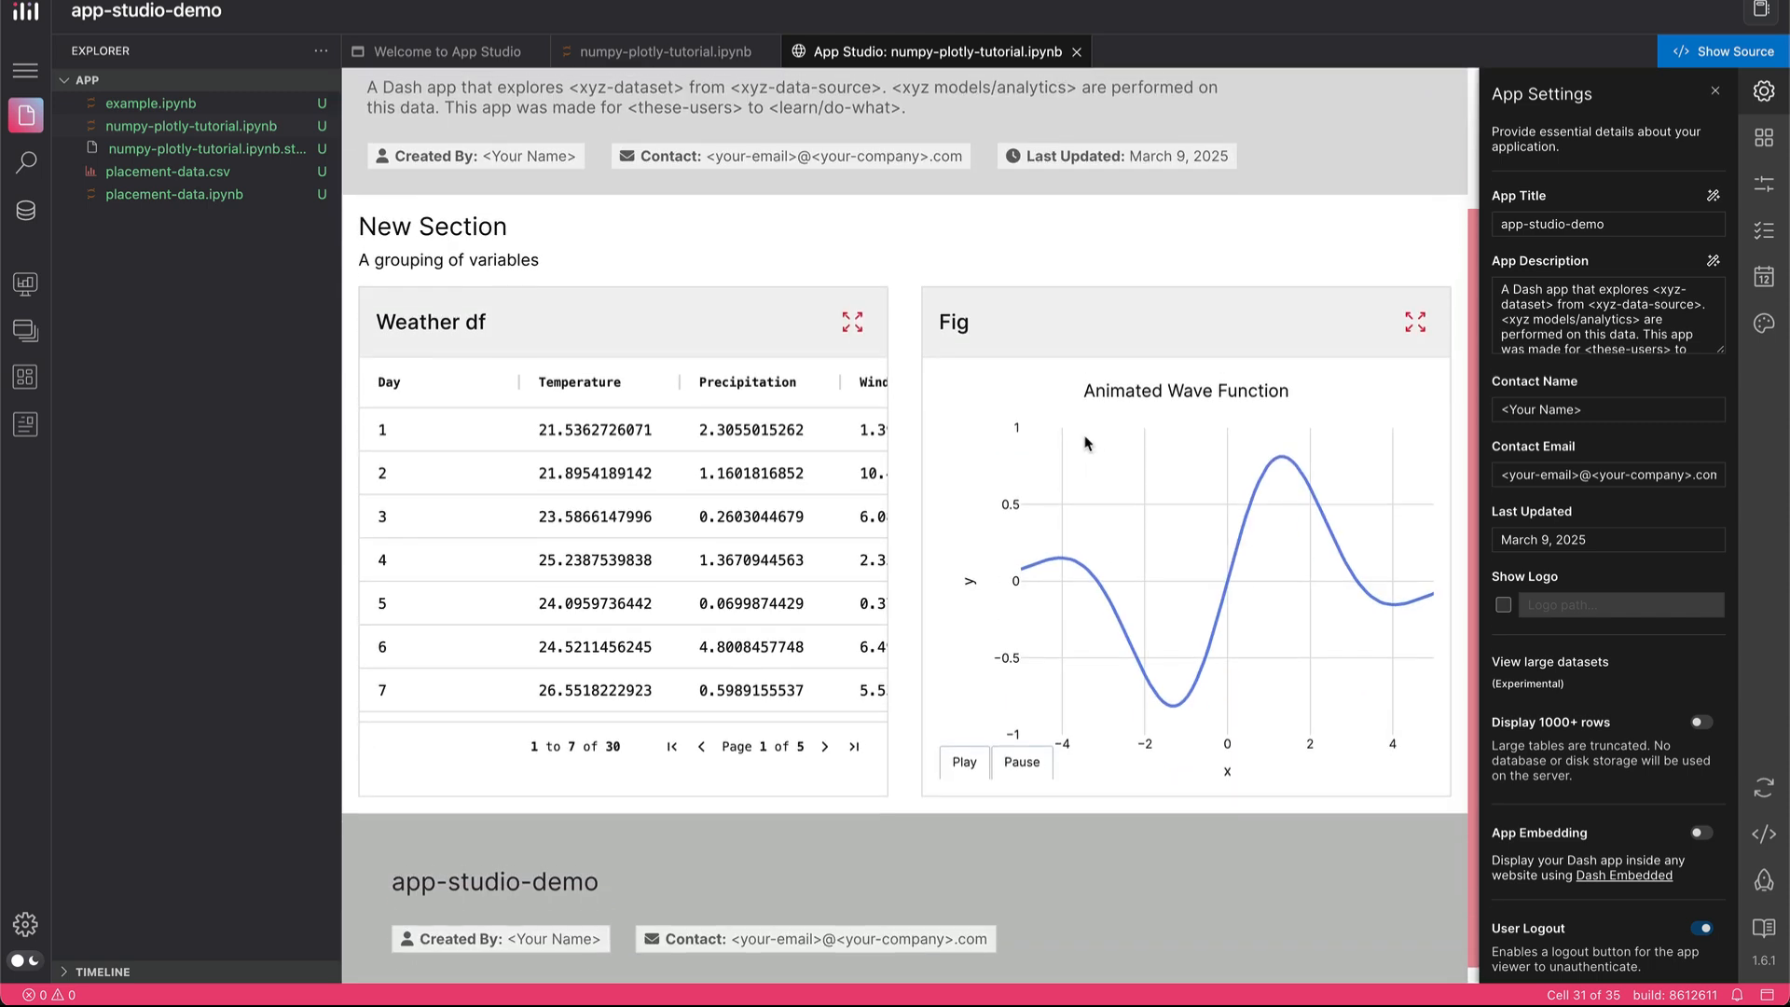
scroll(1087, 444, up, 1)
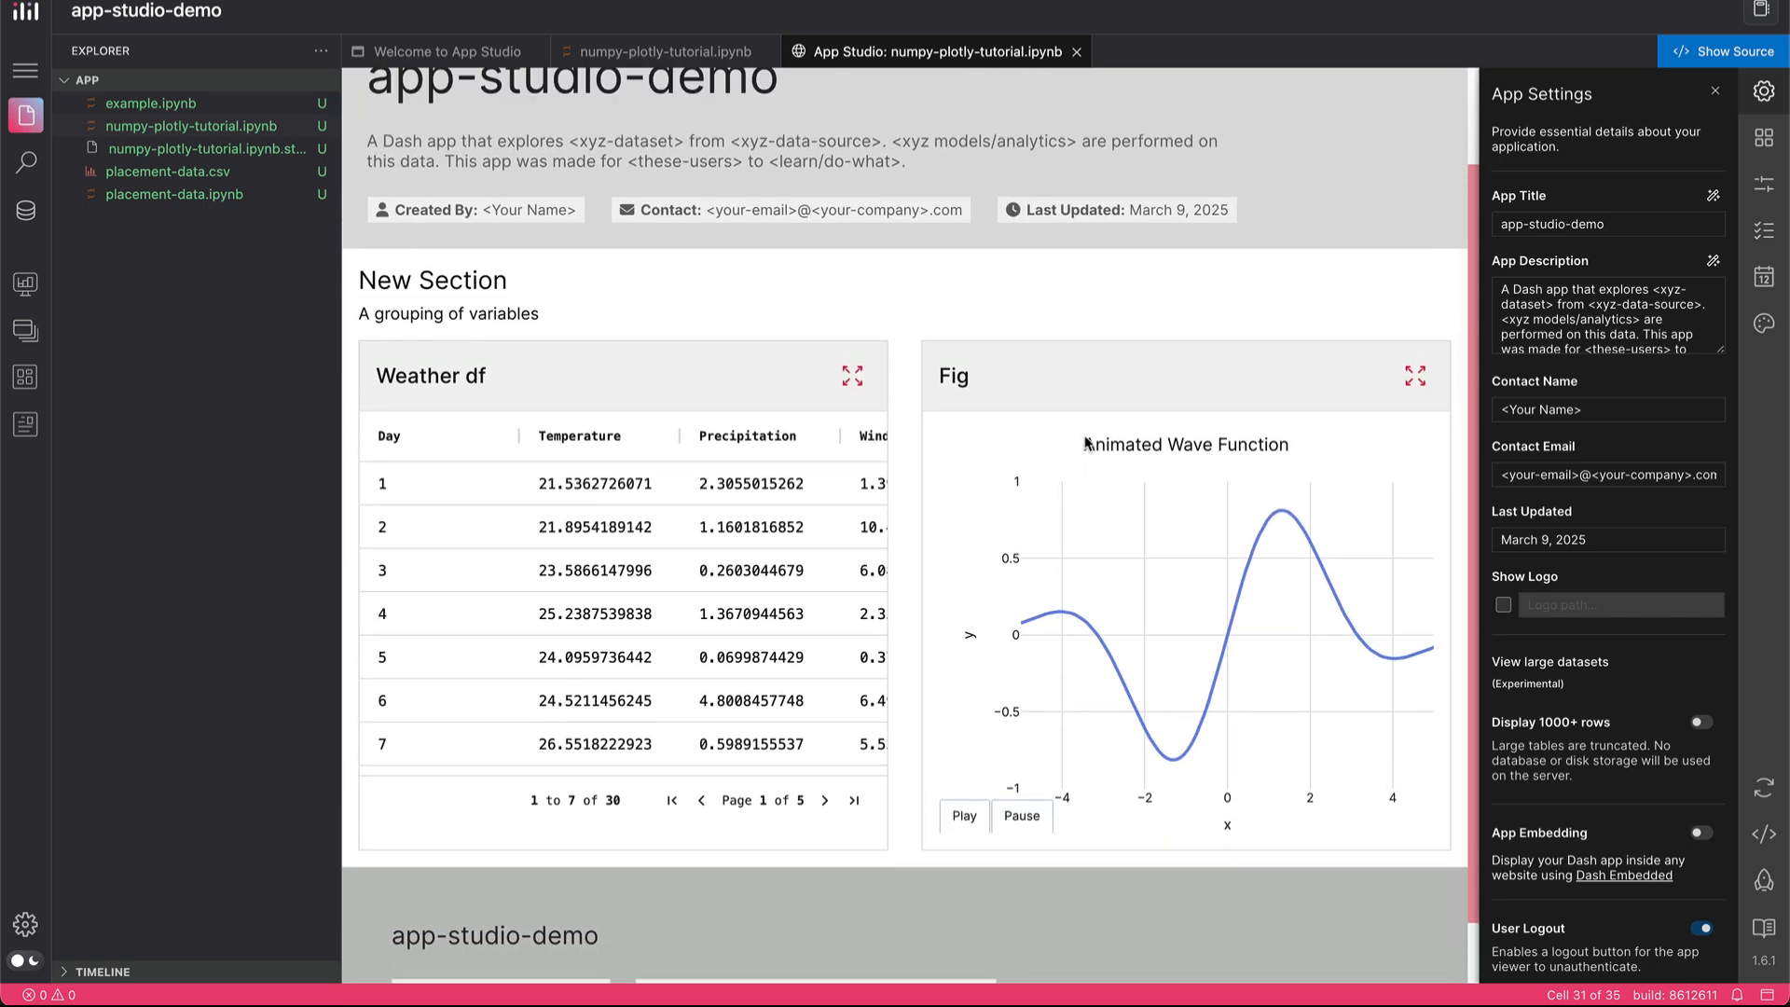
Return to the notebook source and review the fig.show() plot cells from the probability distributions downward
click(662, 53)
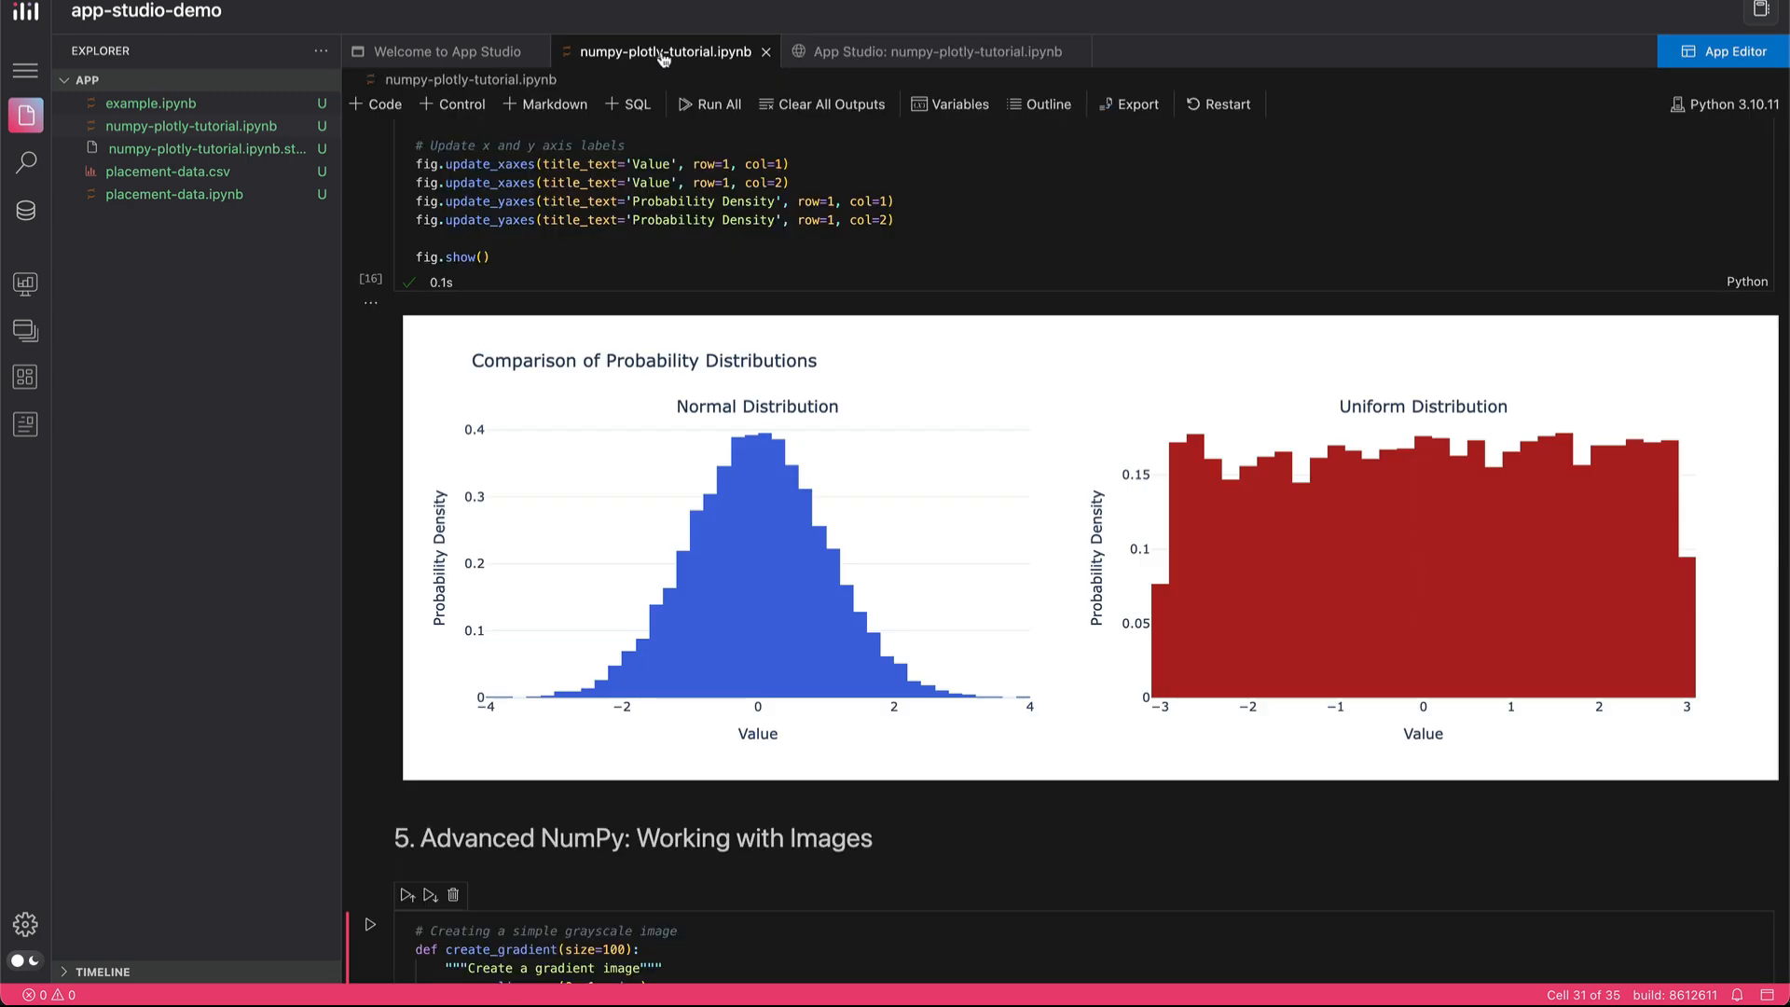
scroll(639, 428, down, 3)
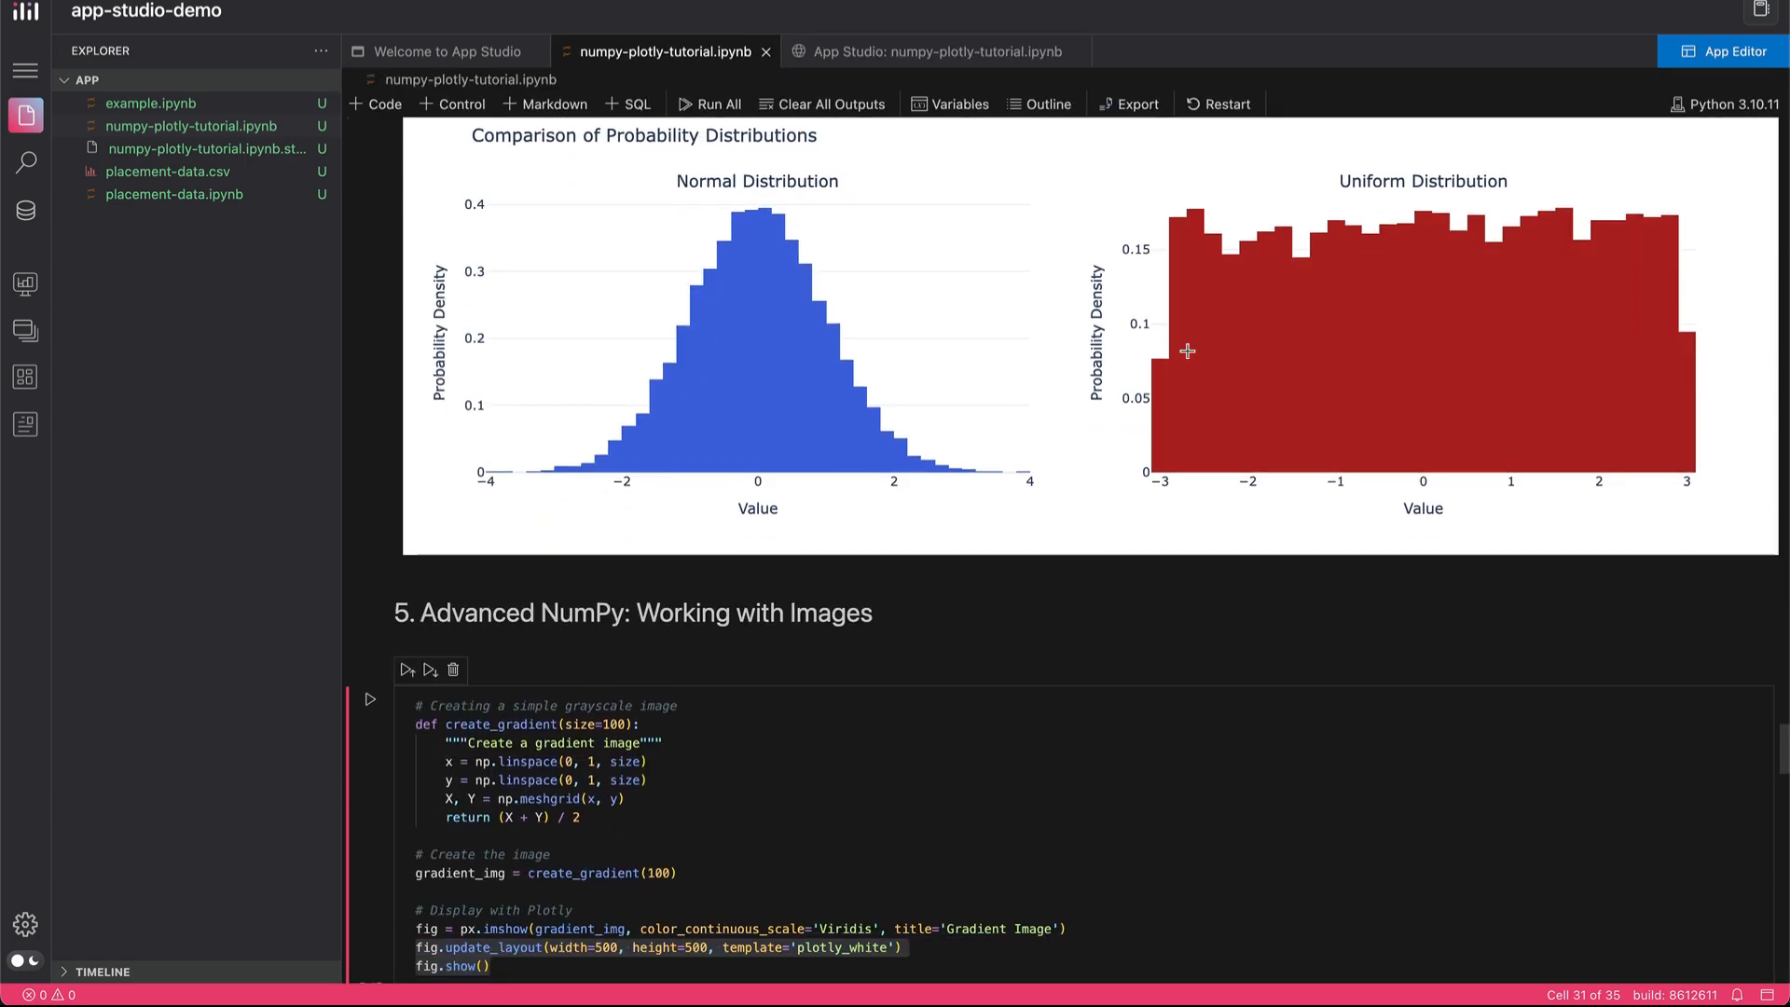
scroll(887, 770, down, 3)
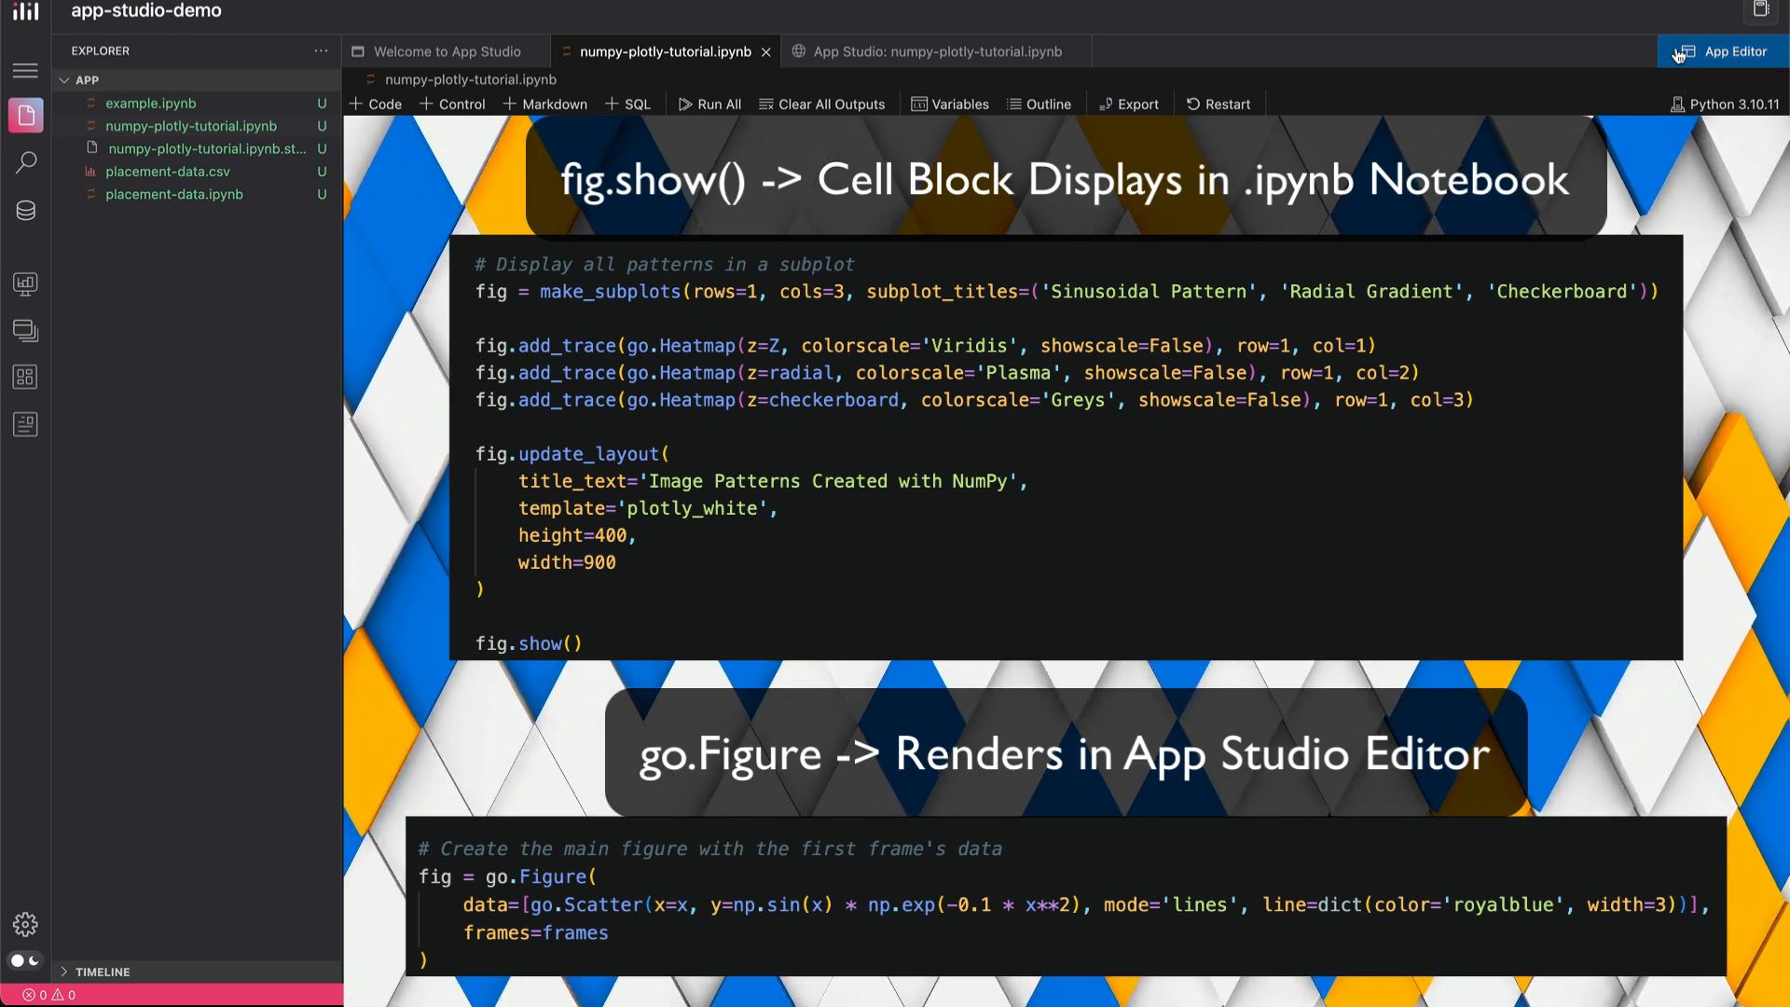
Switch back to the generated app, look over its layout, and play the Animated Wave Function figure
click(936, 58)
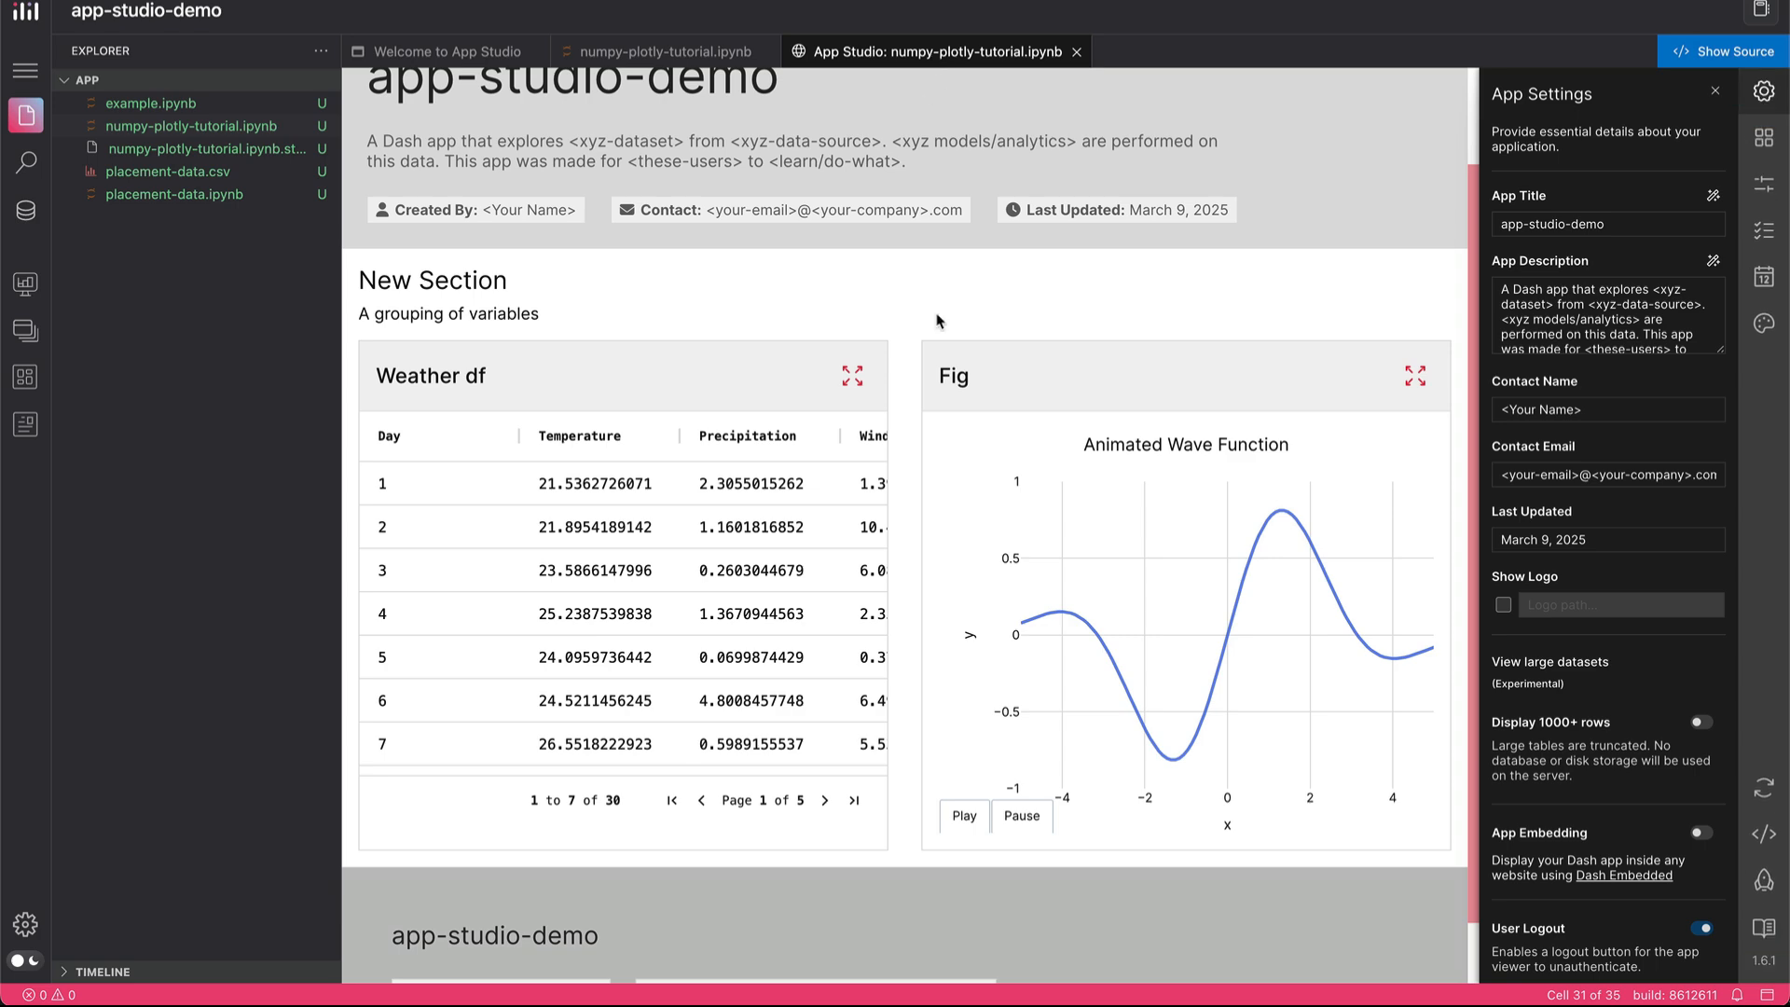
scroll(770, 469, up, 2)
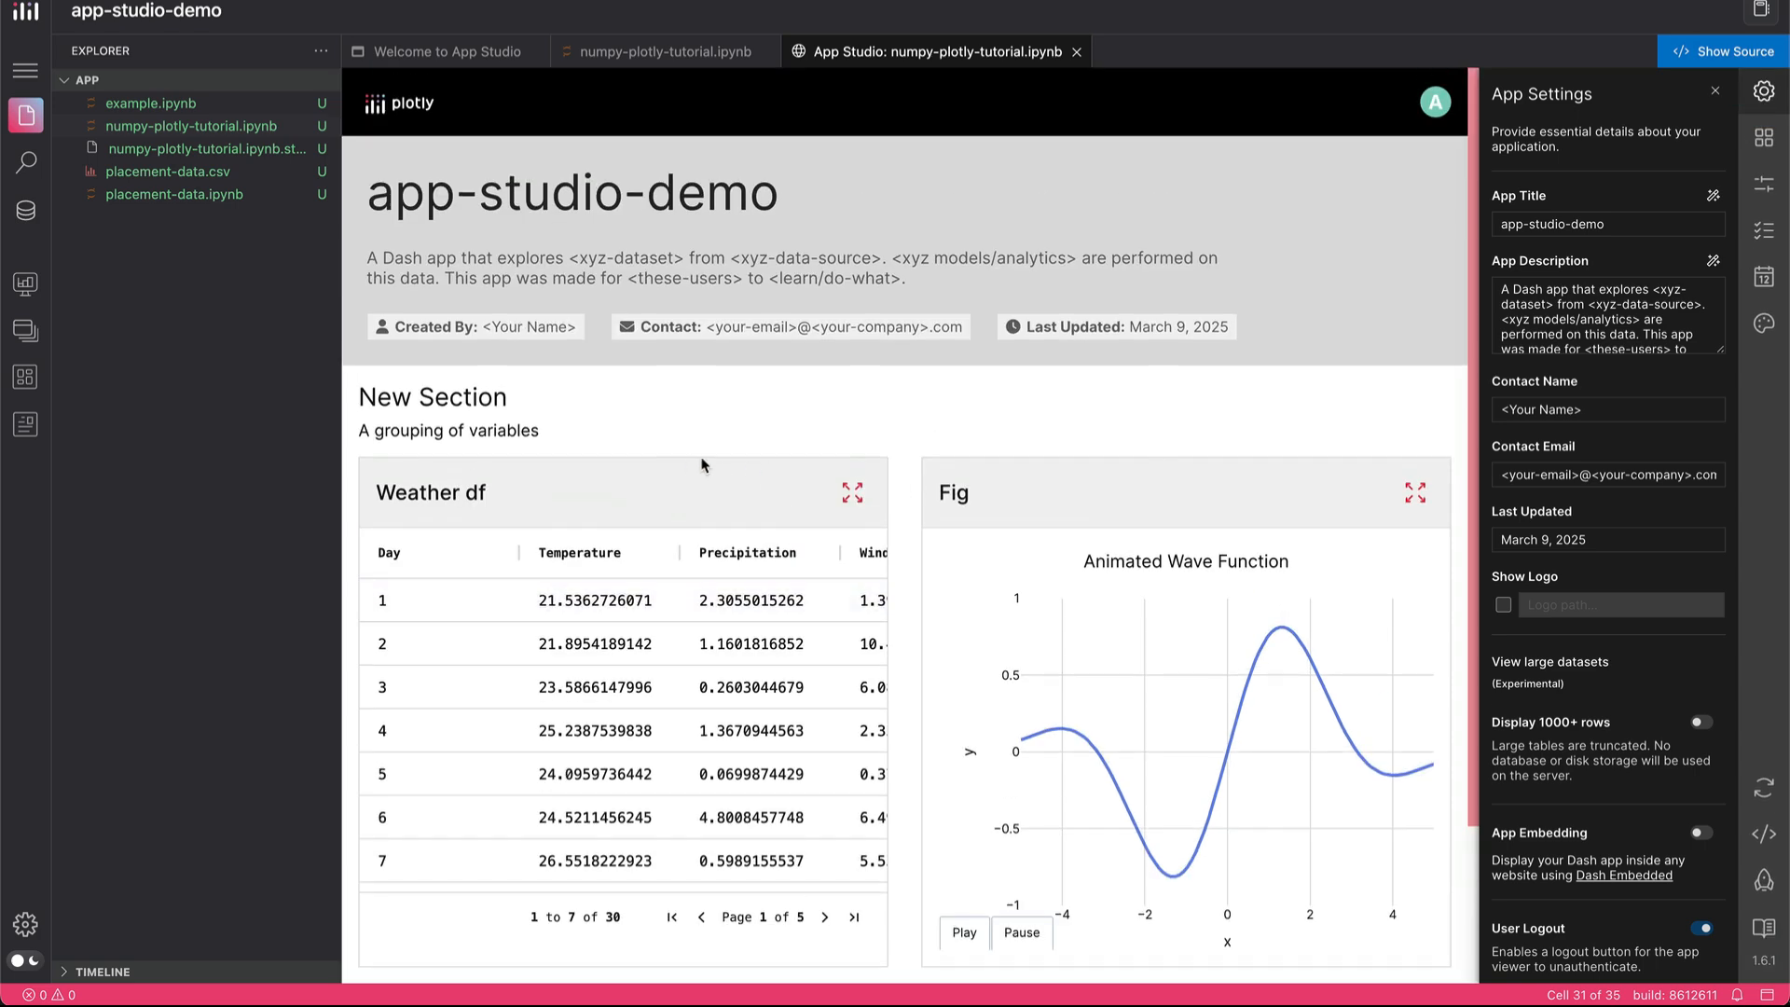
scroll(845, 442, down, 3)
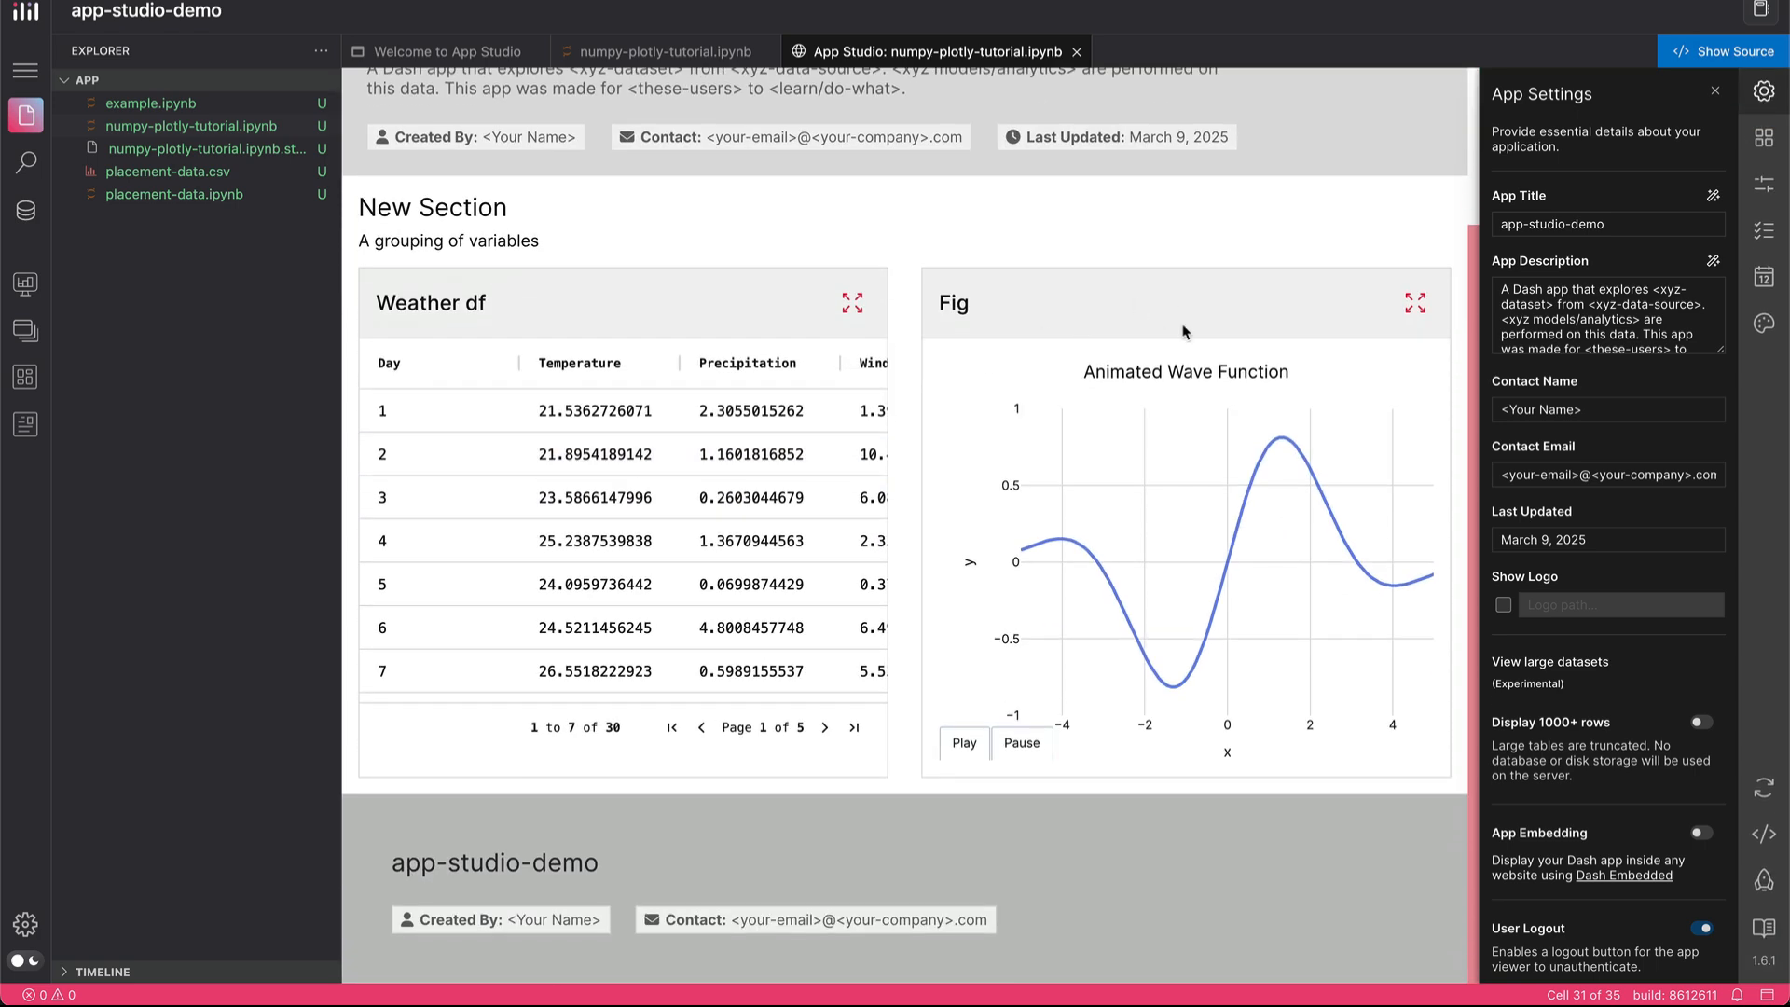
click(961, 744)
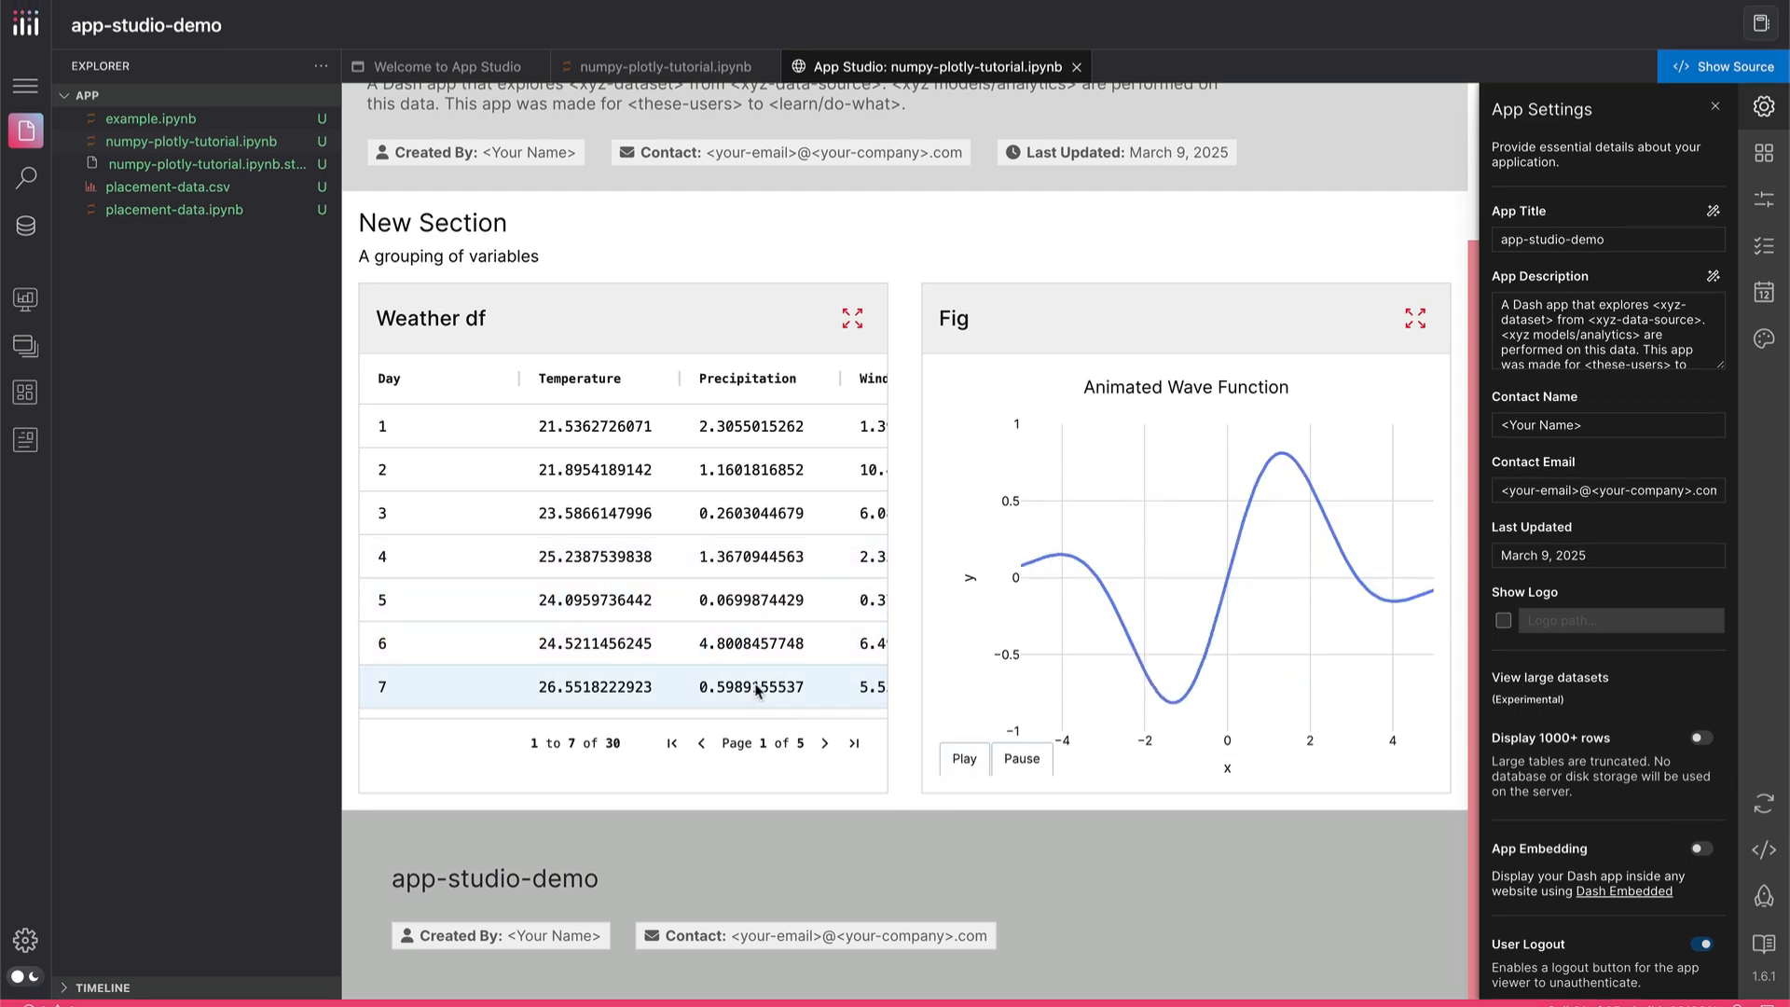
Page forward through the Weather df table to page 4 and look over the app layout
click(824, 743)
click(824, 743)
click(824, 743)
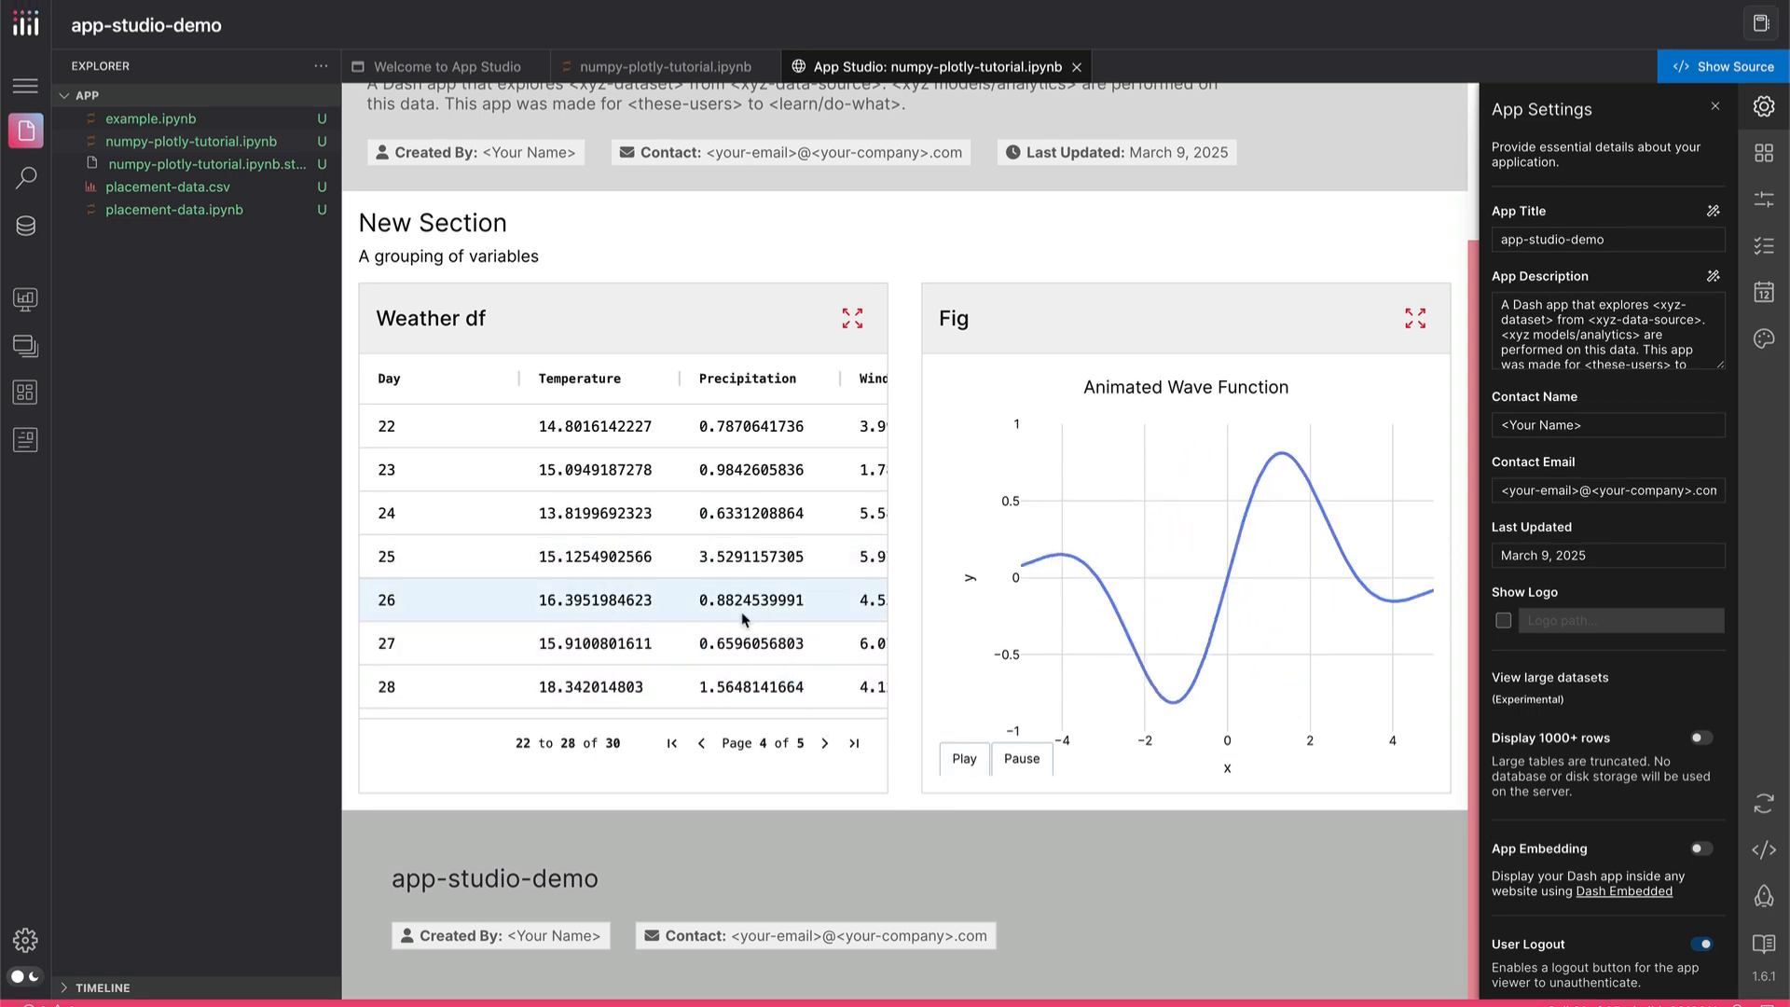
scroll(1077, 484, up, 3)
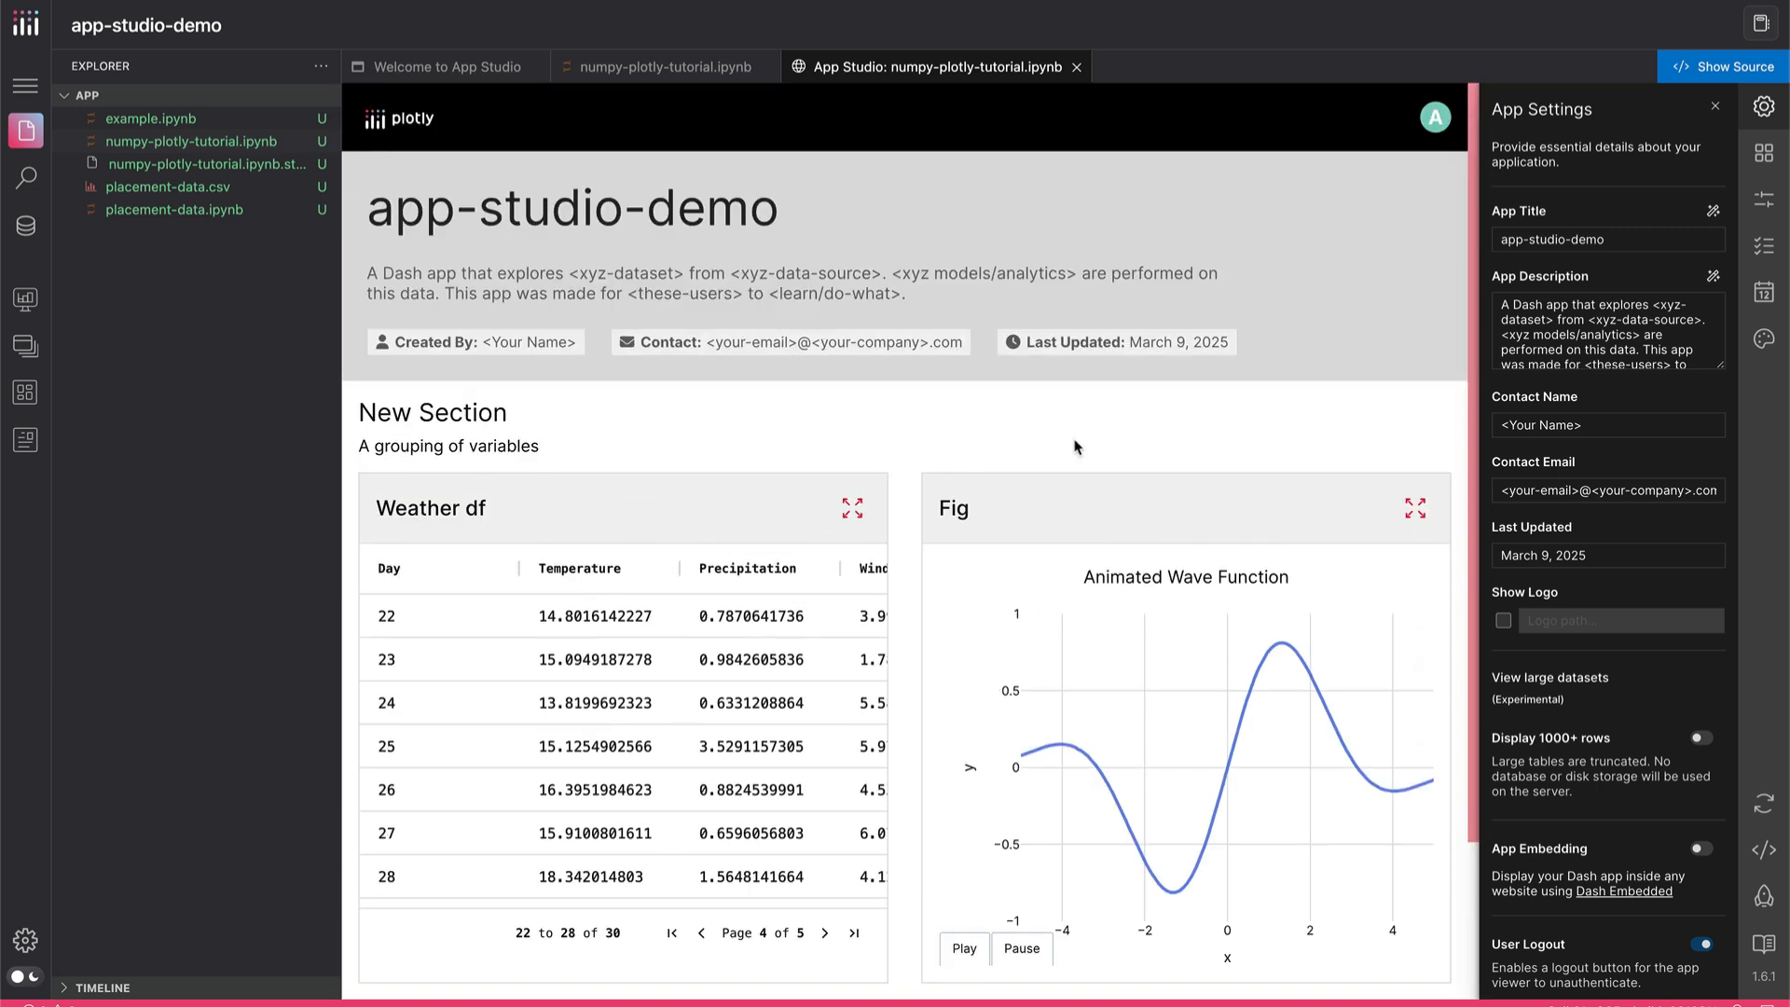
scroll(1079, 438, down, 1)
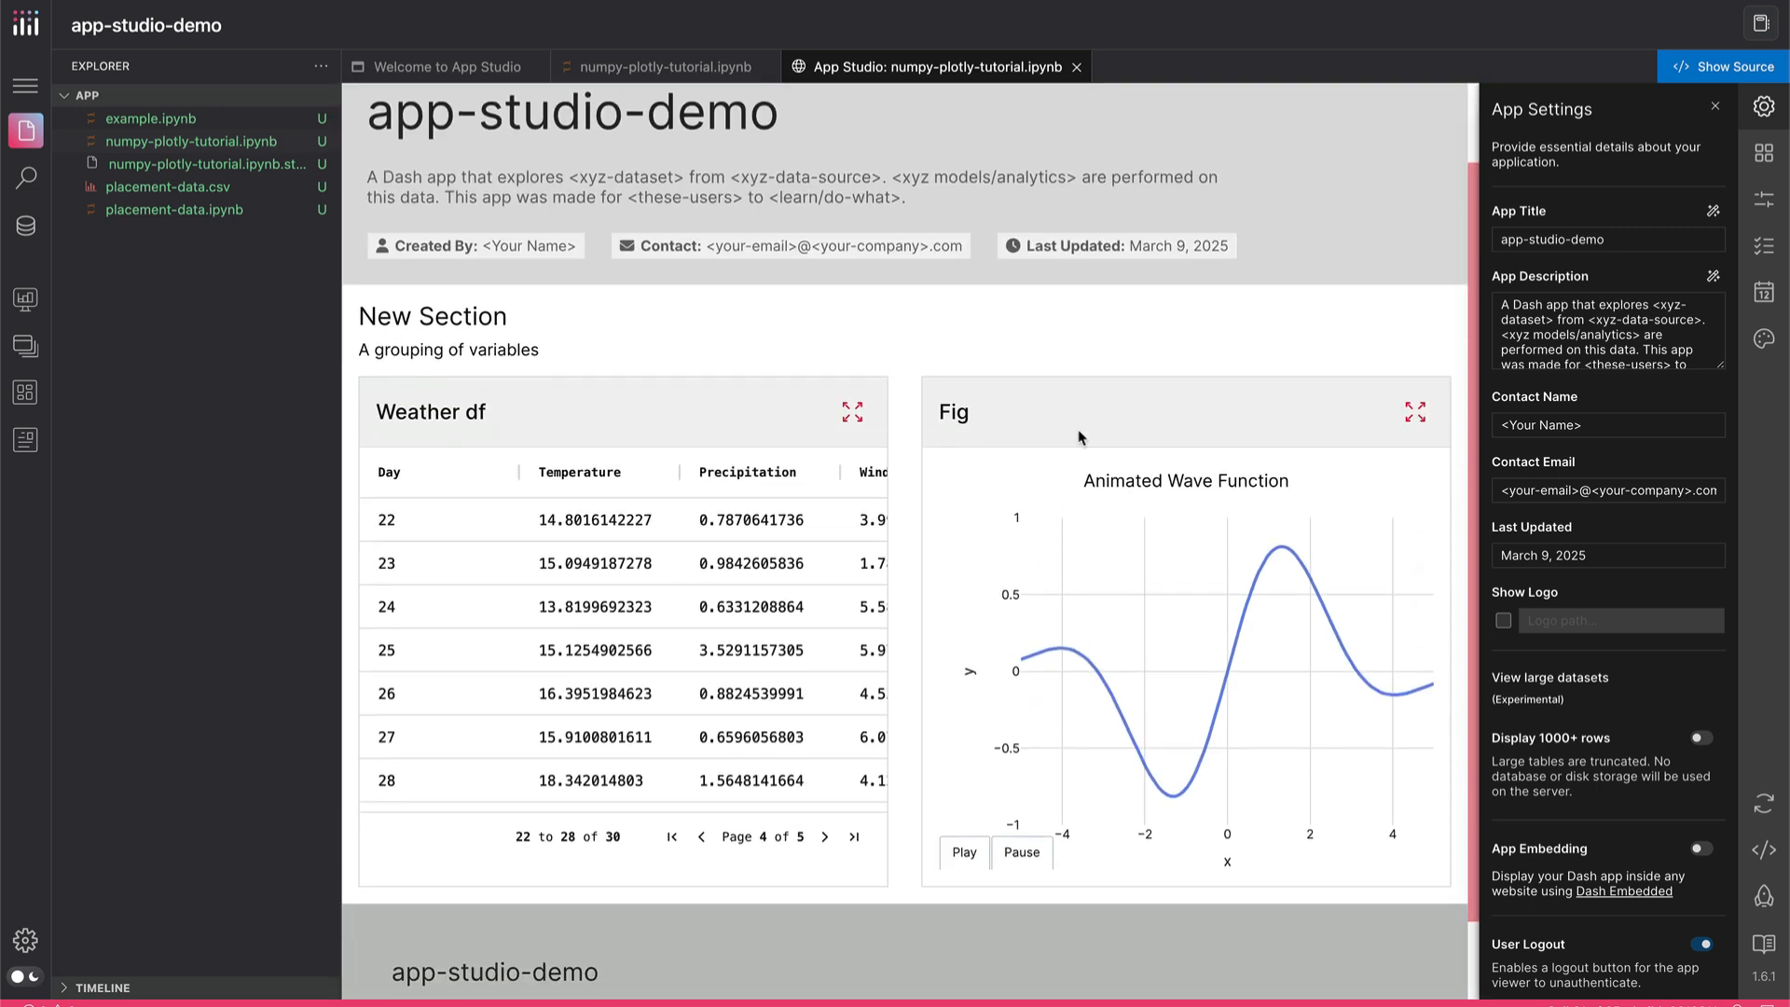
Preview the app's generated Dash code and close the preview
scroll(1080, 437, up, 1)
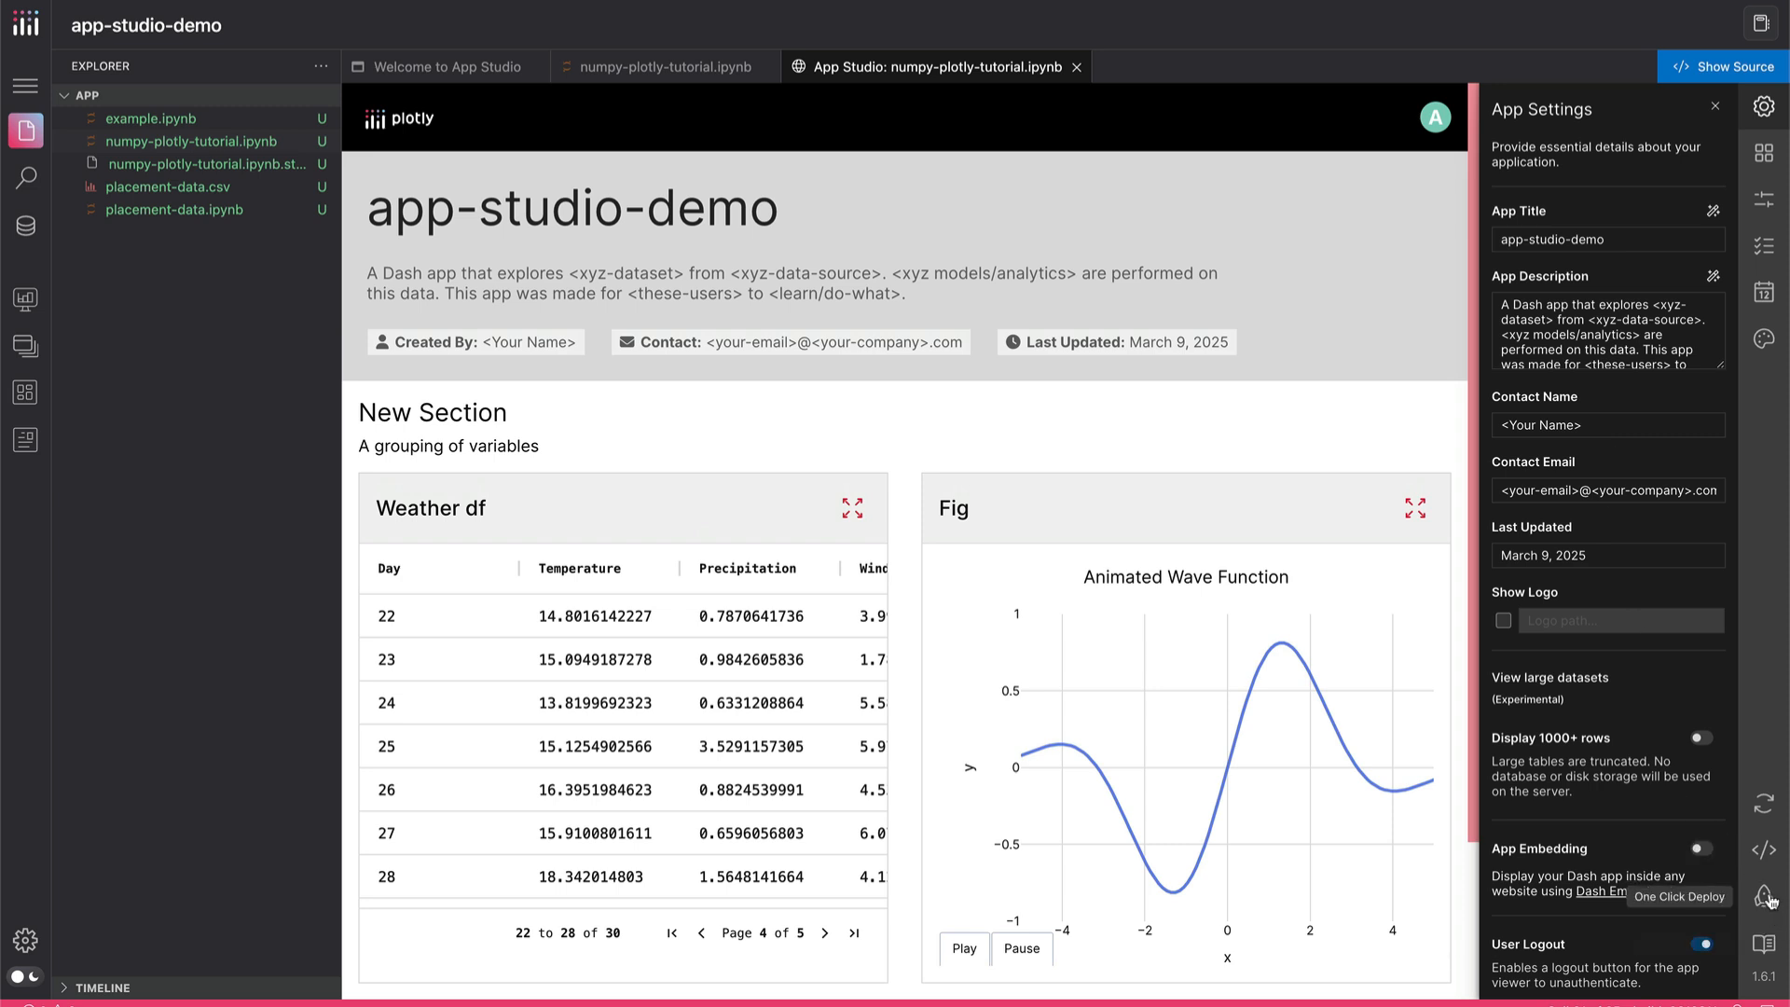
click(1765, 849)
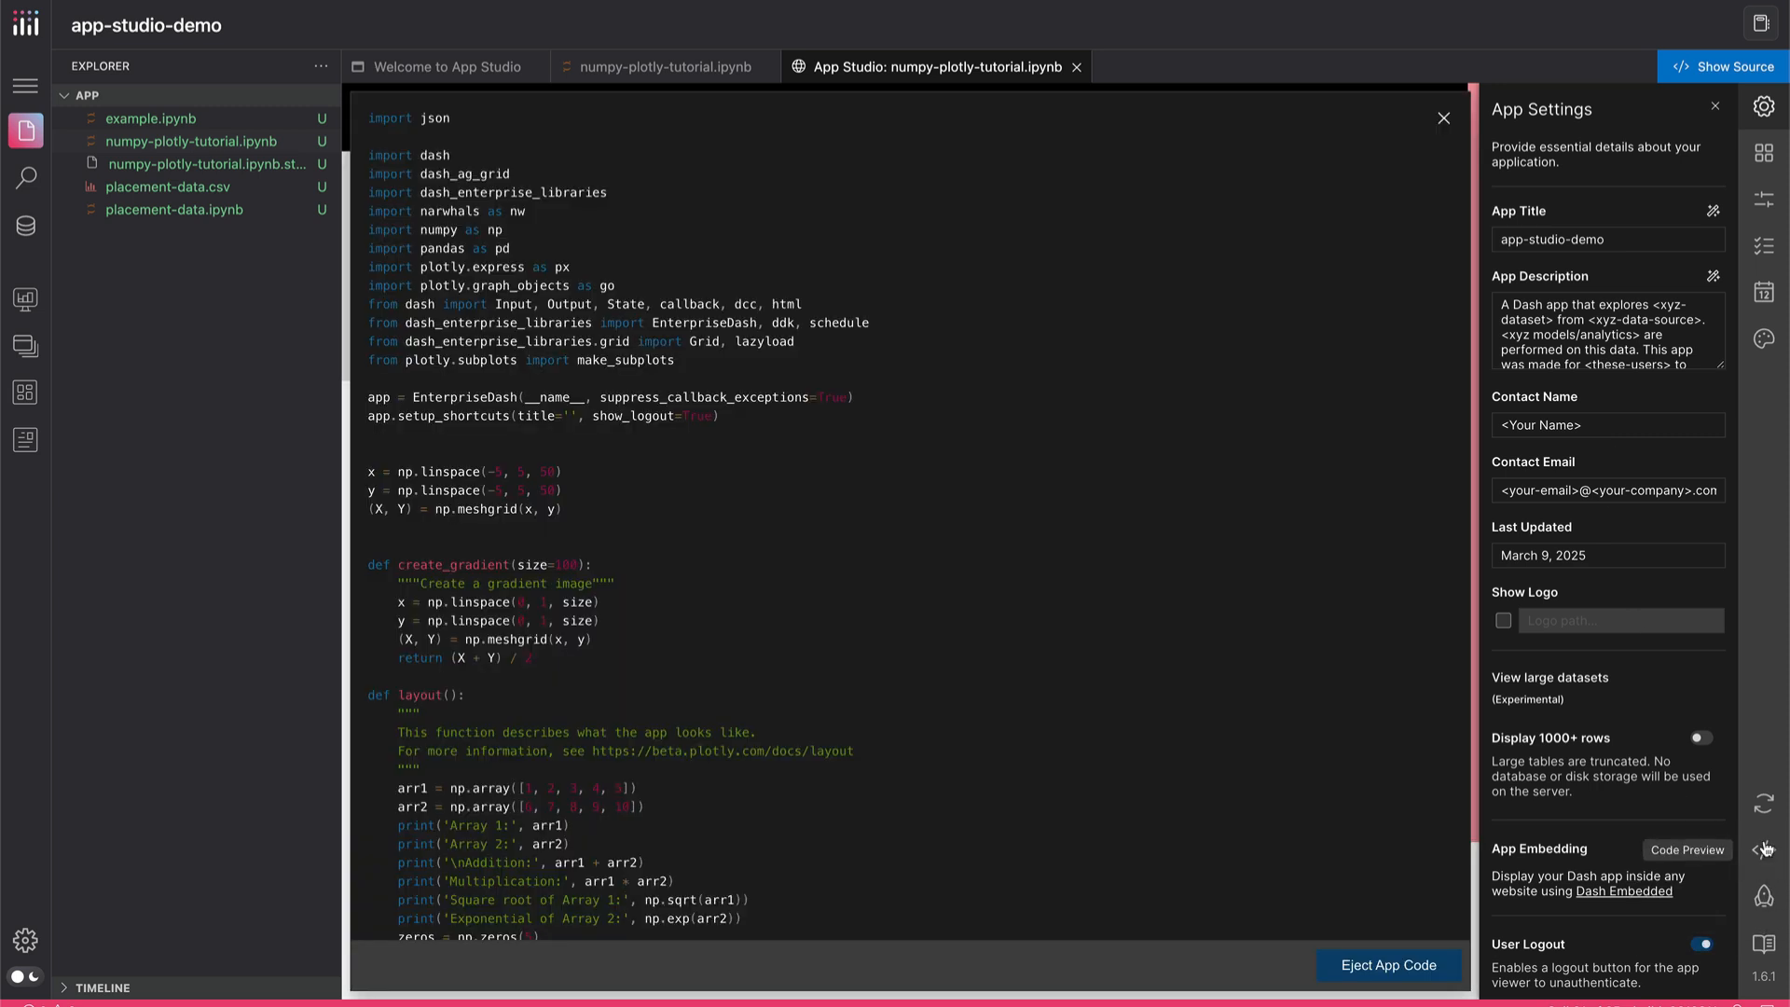
click(1764, 849)
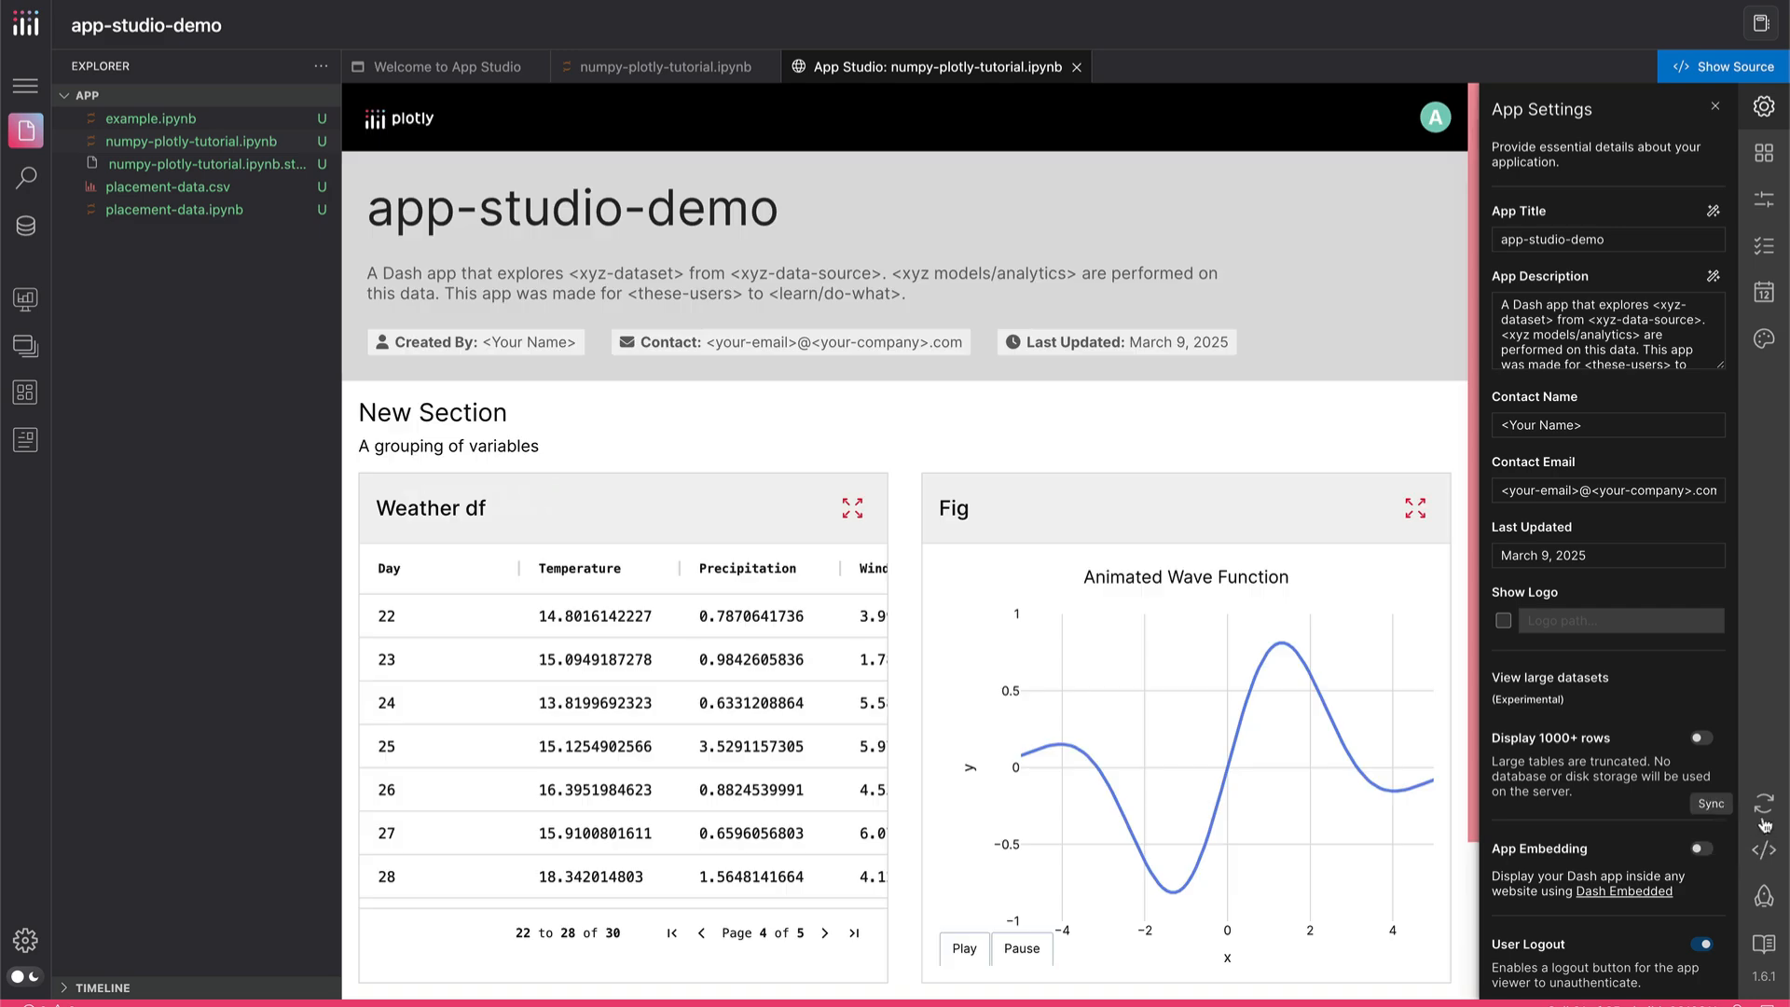
Apply the Serious preset theme to the app
click(1761, 340)
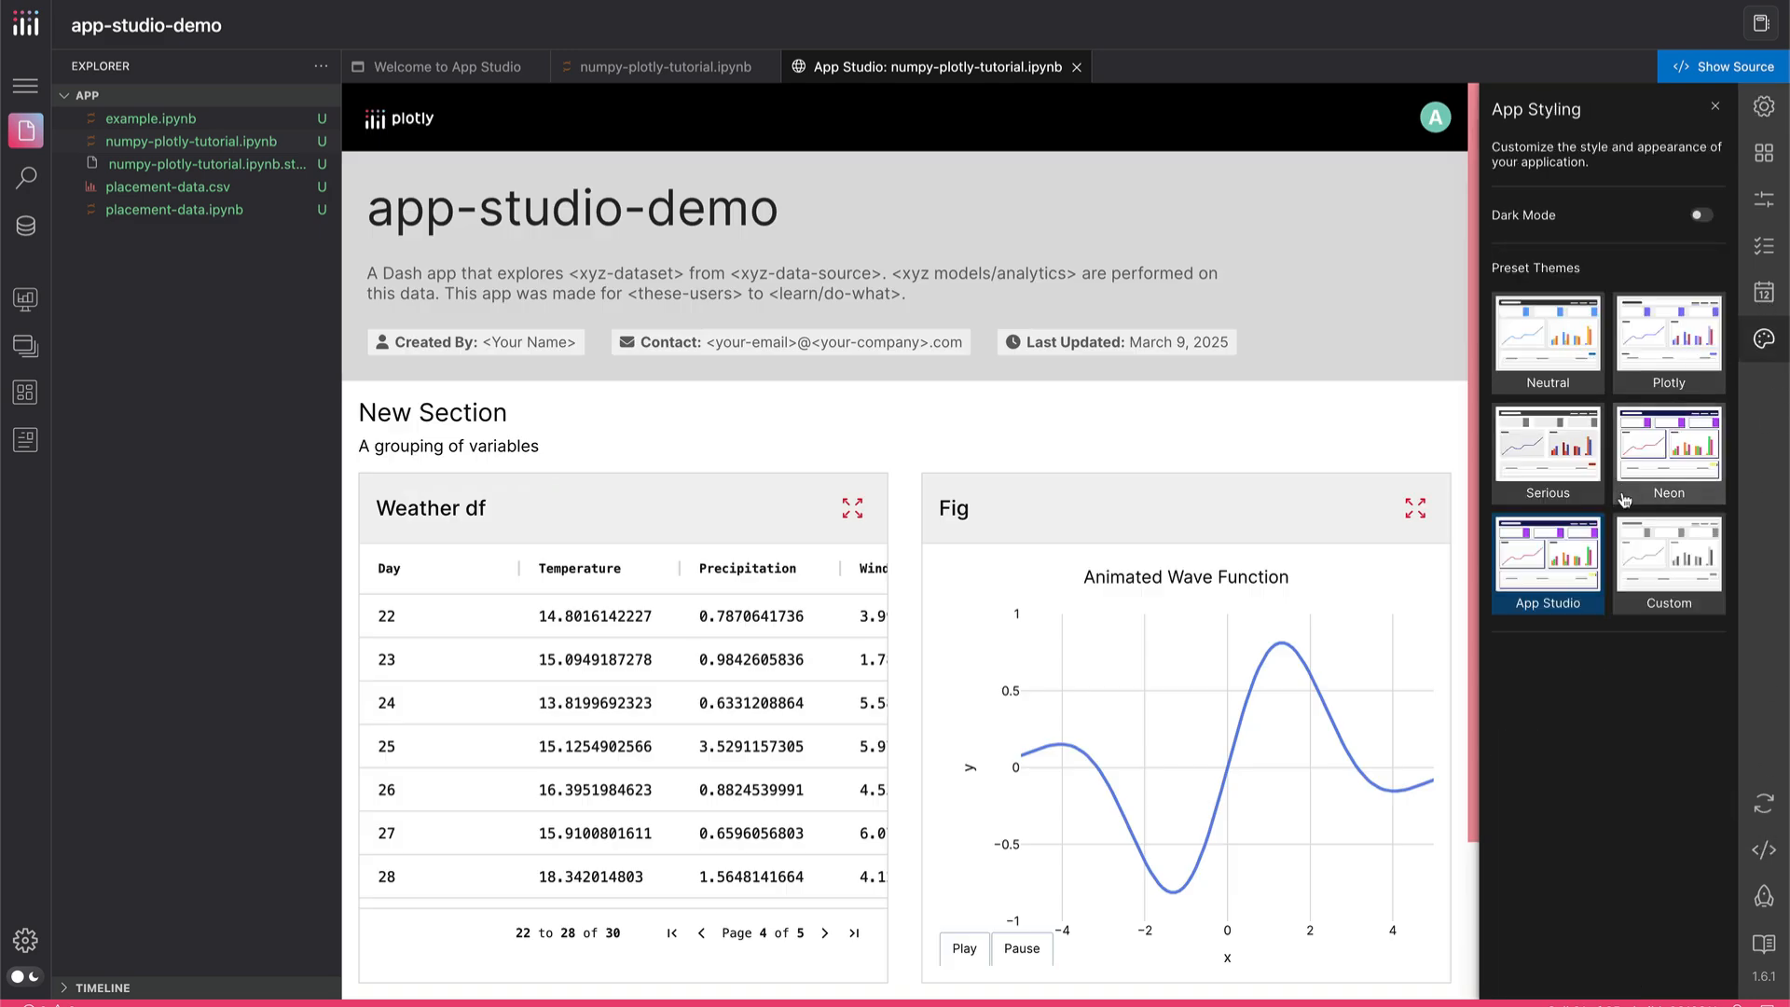
click(1550, 449)
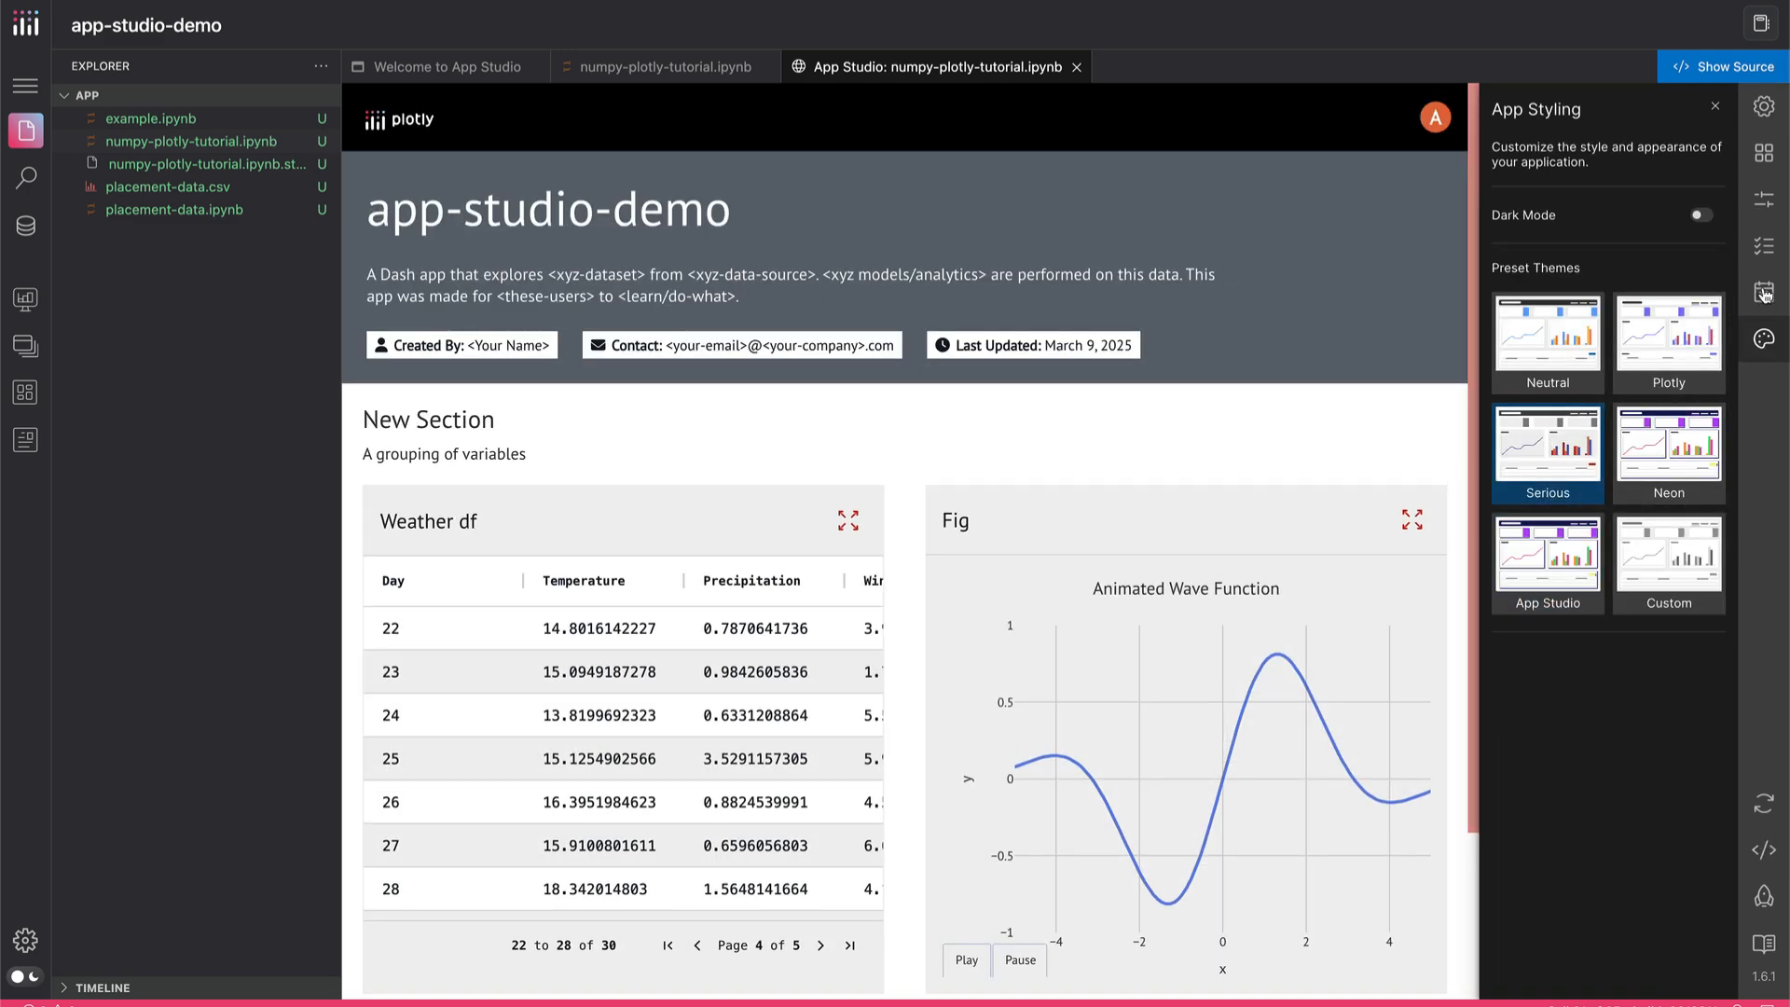
Look through the other app configuration sections, including Asset Lists, and return to App Settings to view the restyled app
click(1765, 294)
click(1764, 246)
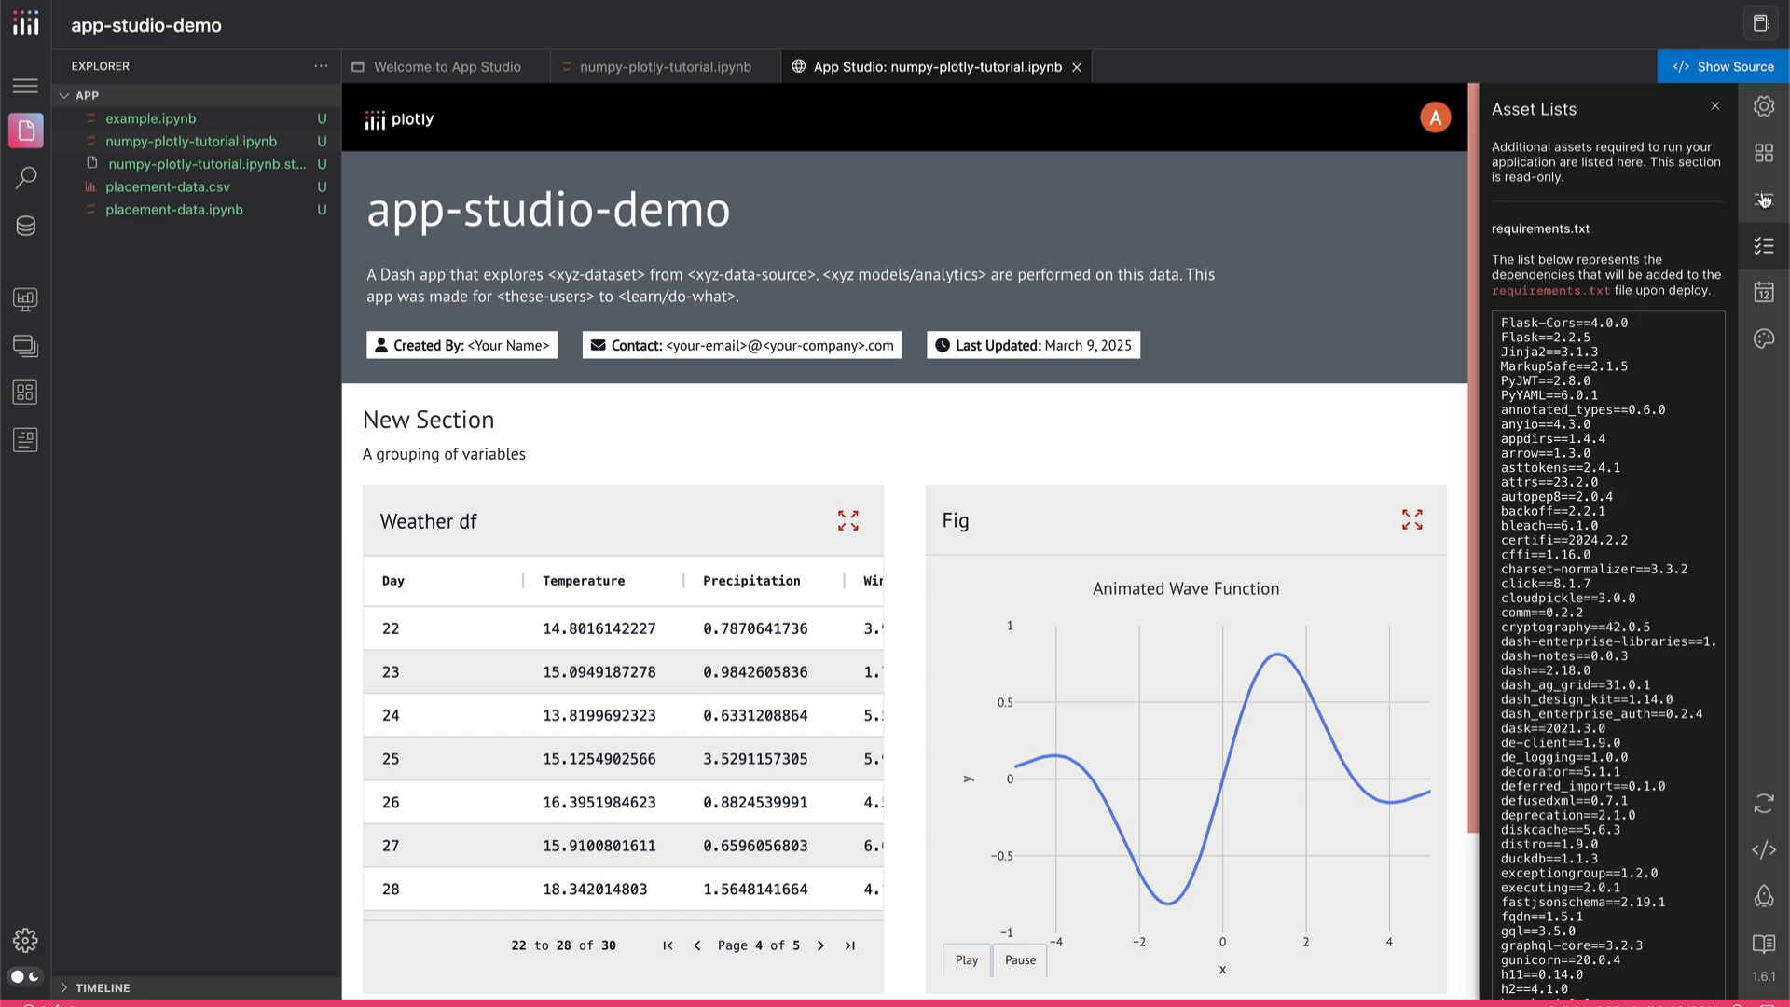
click(1764, 199)
click(1765, 152)
click(1765, 108)
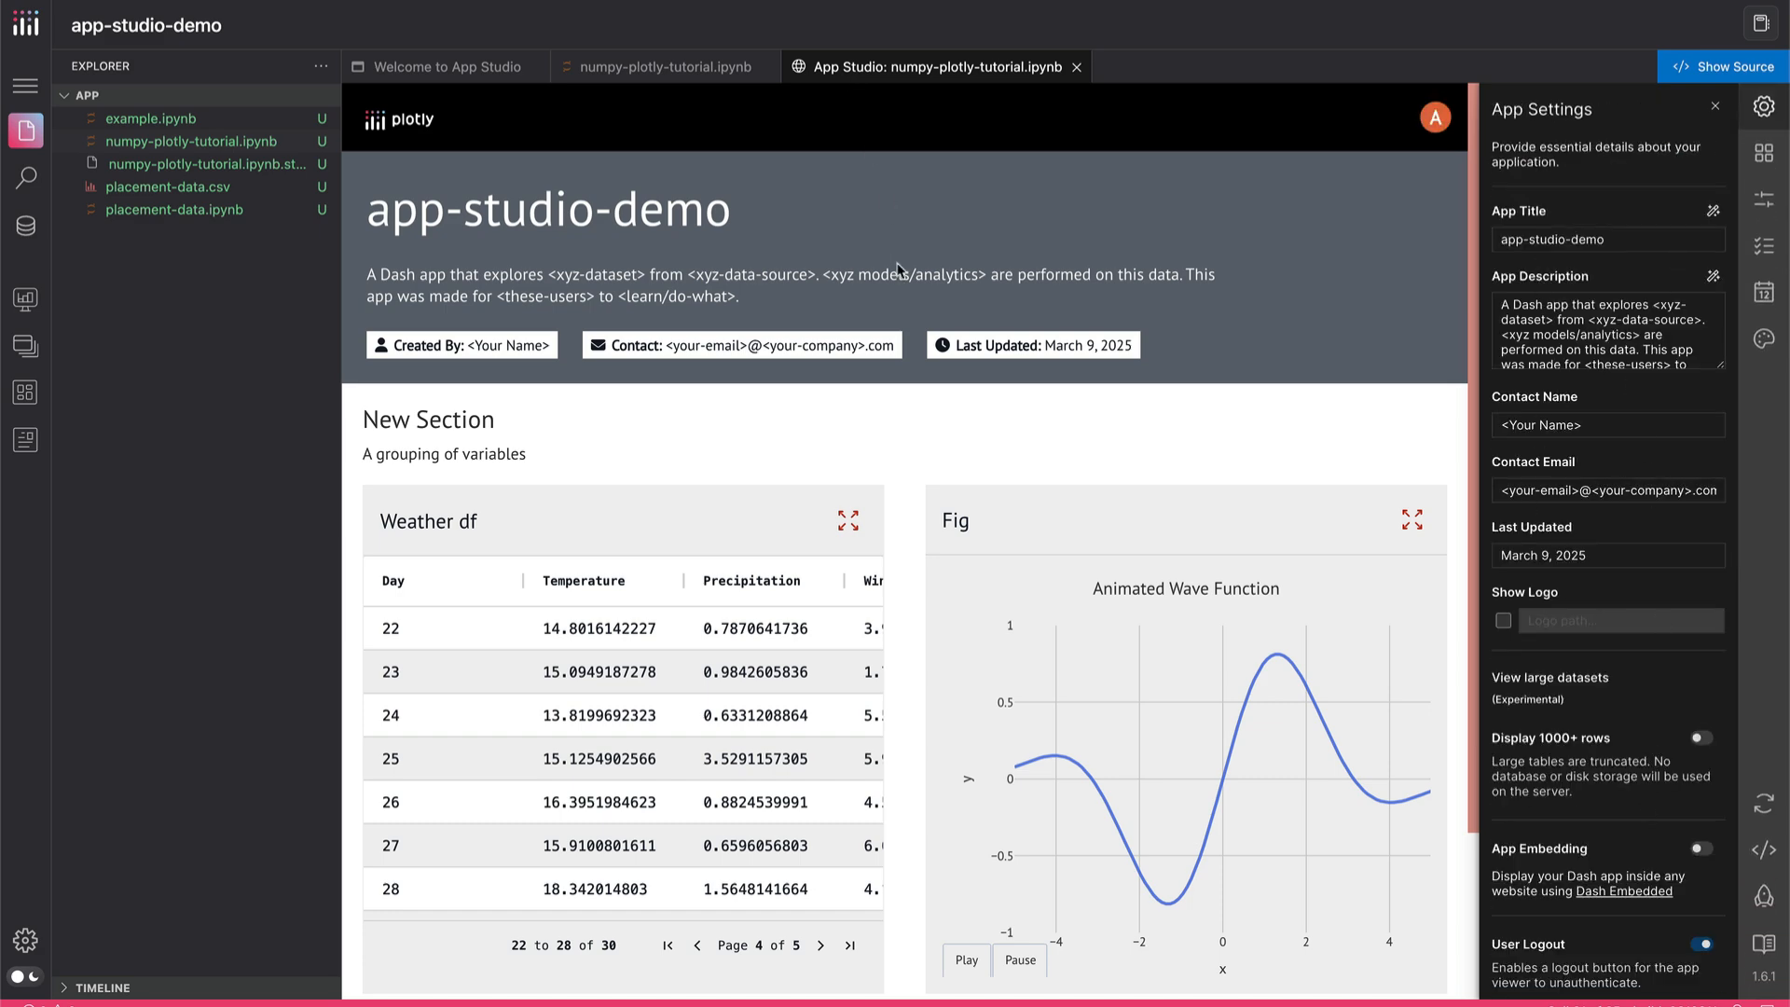
scroll(897, 269, down, 1)
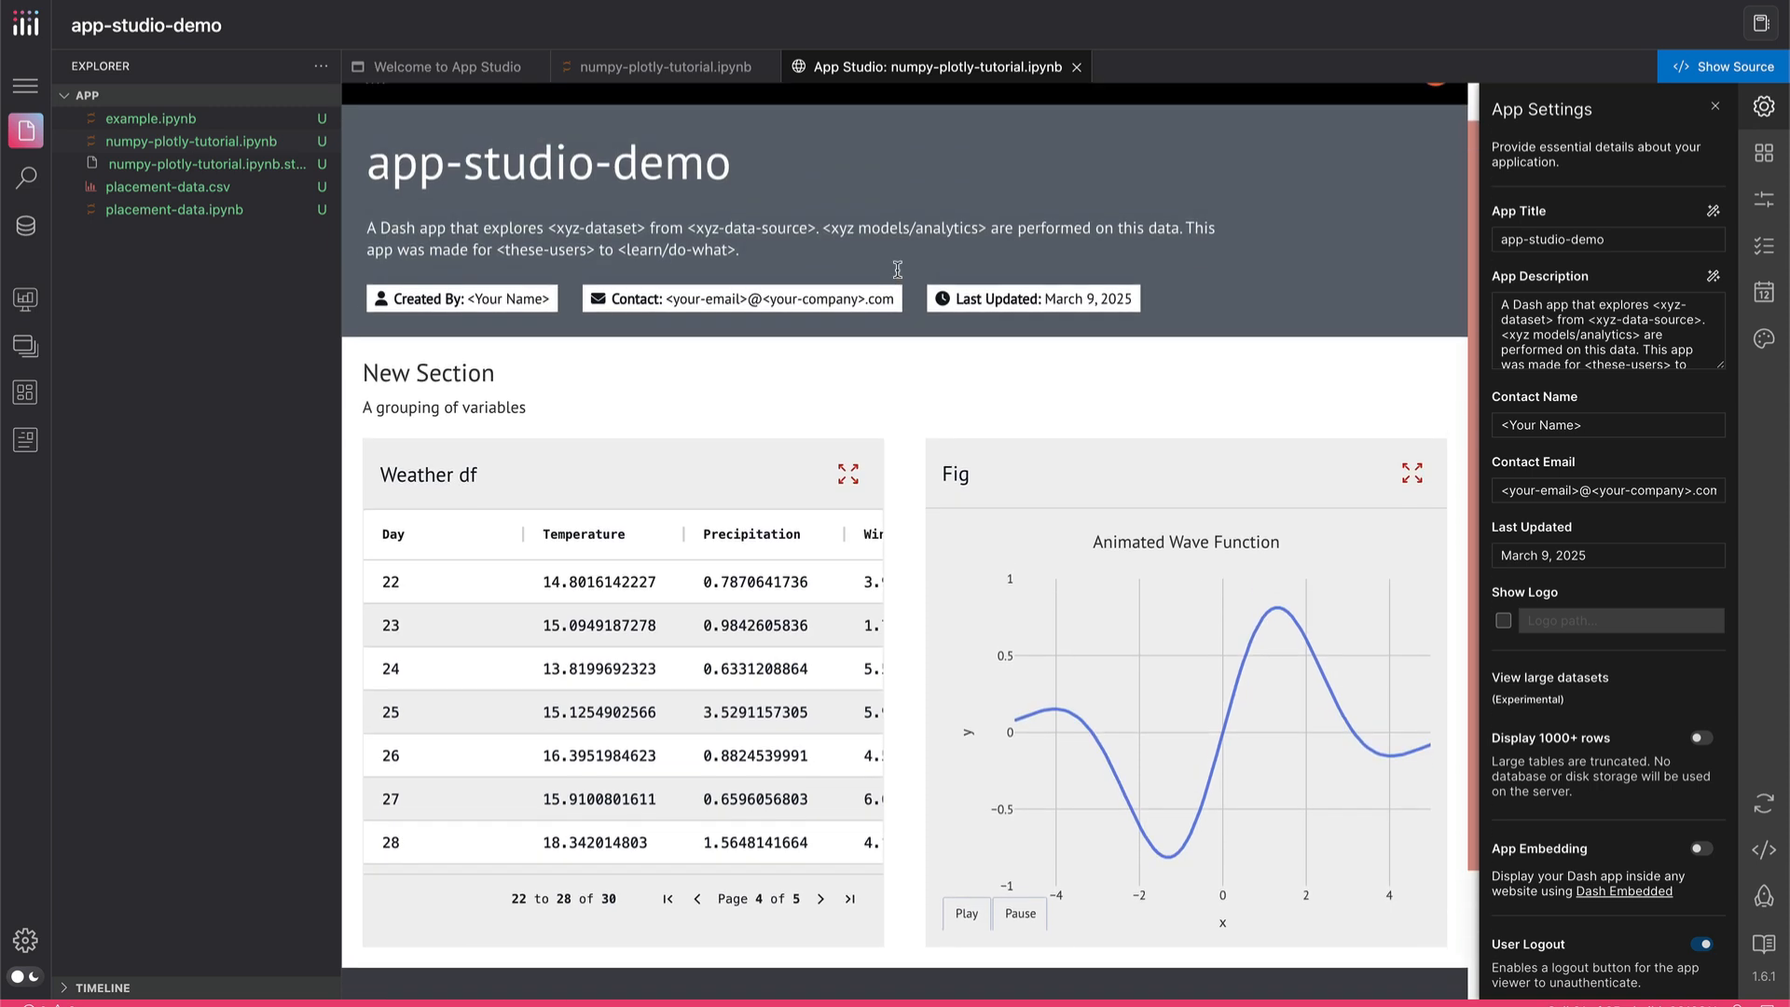